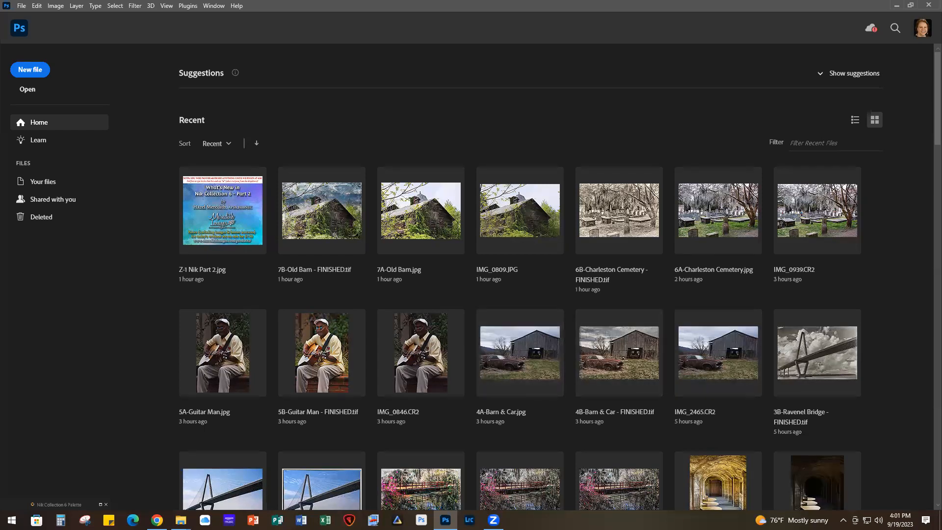
View the three bracketed truck exposures 1A-IMG_1467, 1B-IMG_1468 and 1C-IMG_1469 to compare their brightness.
key(alt+Tab)
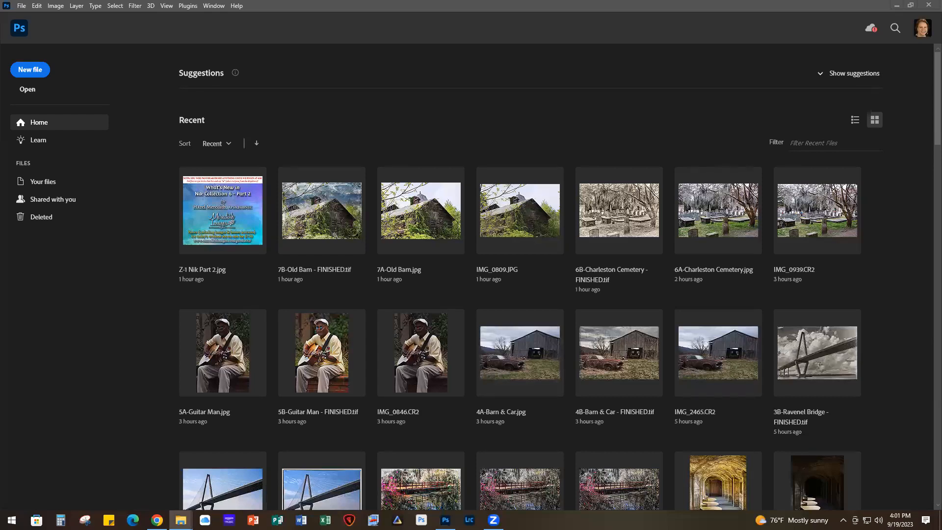
key(alt+Tab)
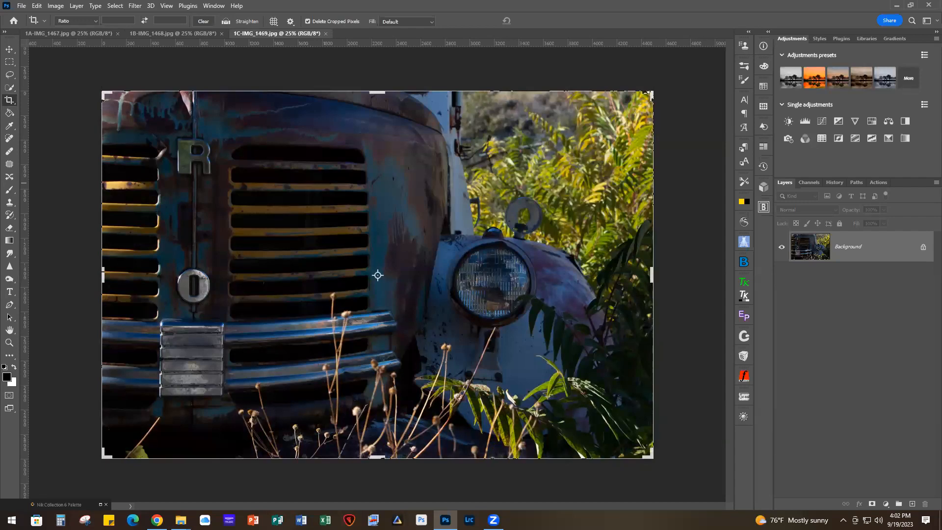
click(41, 34)
click(152, 32)
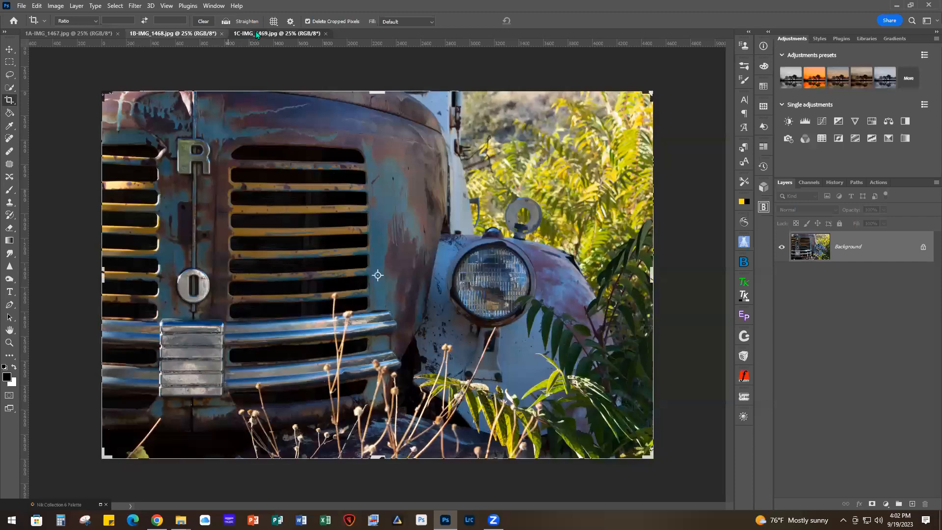
click(255, 32)
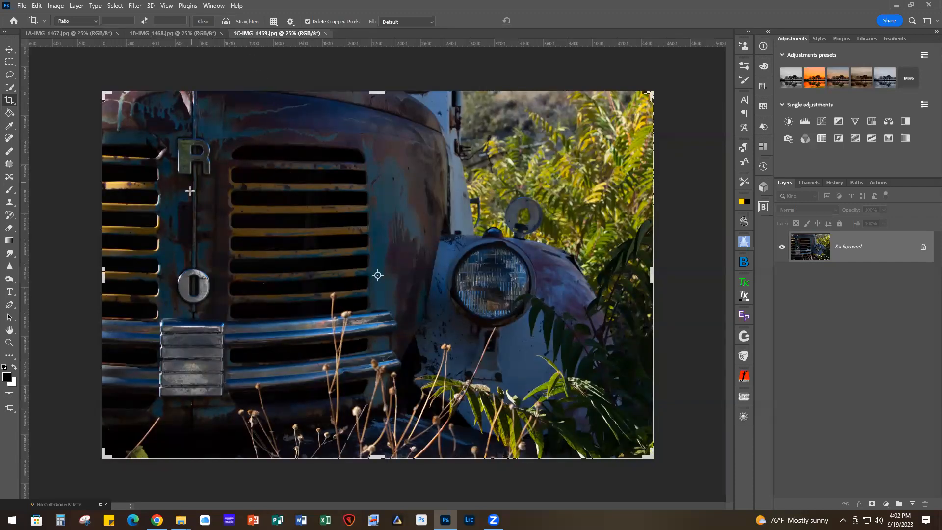
Merge all three open truck exposures with the Nik 6 HDR Efex multiple-exposure merge.
click(100, 505)
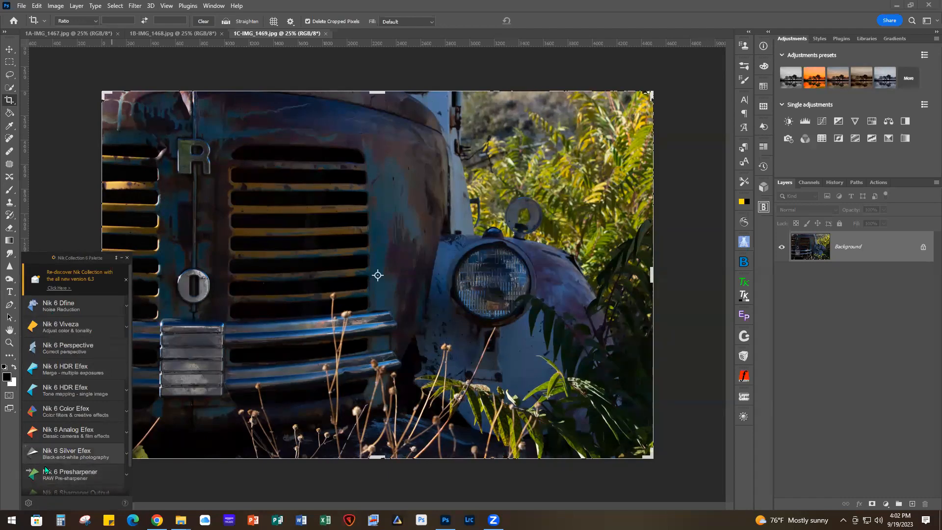
scroll(60, 458, down, 1)
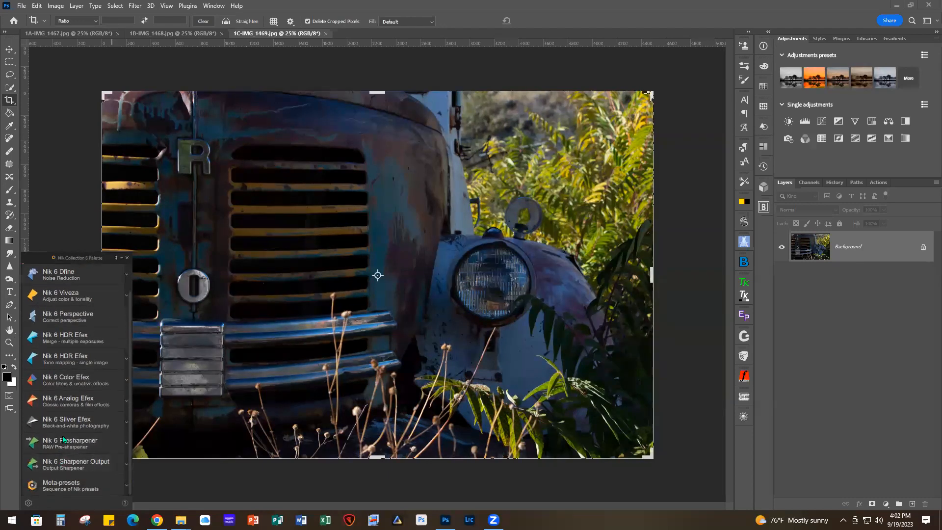
click(61, 334)
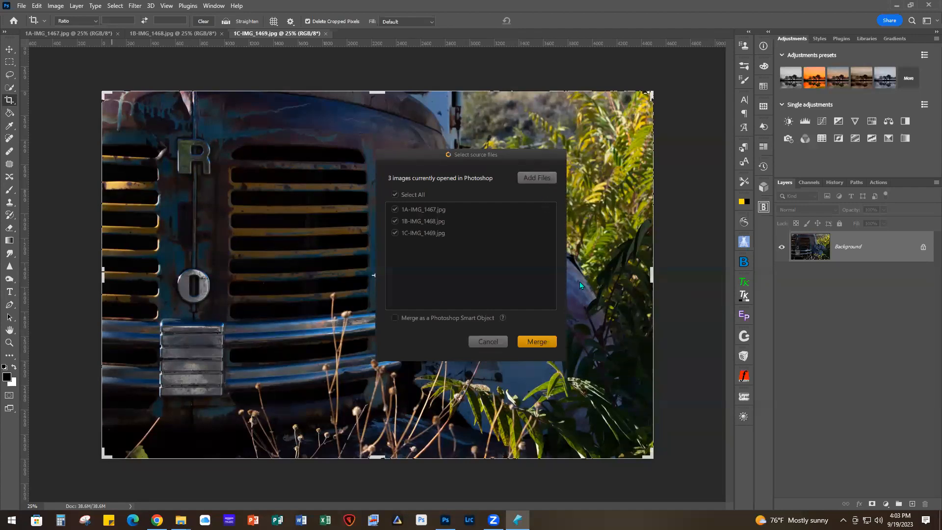
click(536, 341)
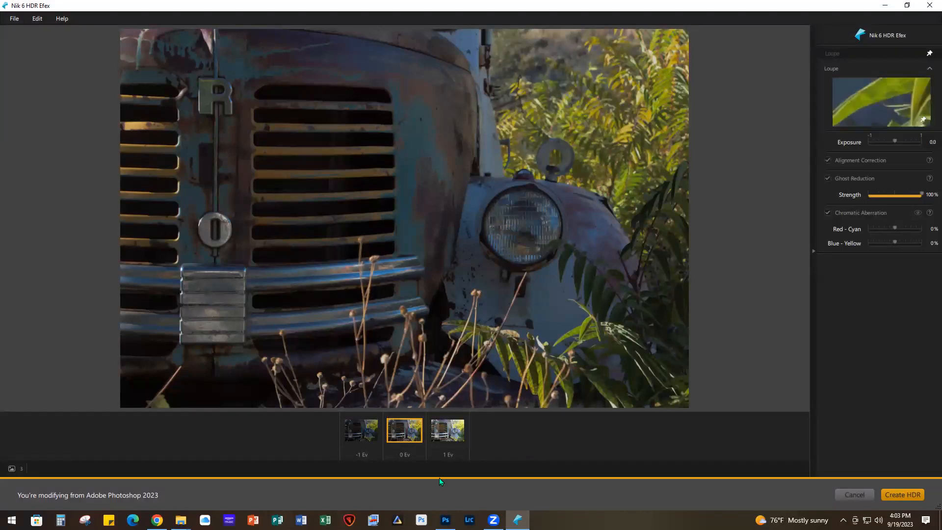
Compare the -1 Ev and 1 Ev frames as merge reference and return to the 0 Ev frame.
click(353, 430)
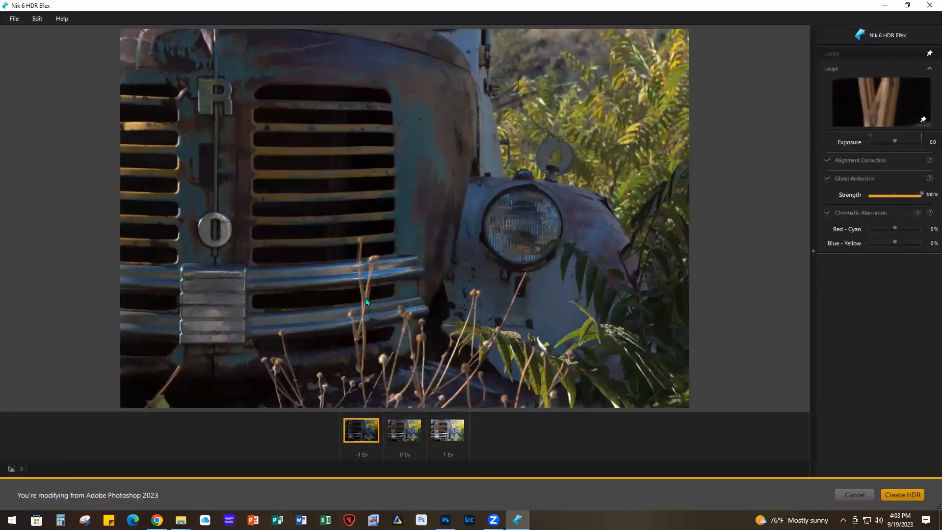
click(447, 431)
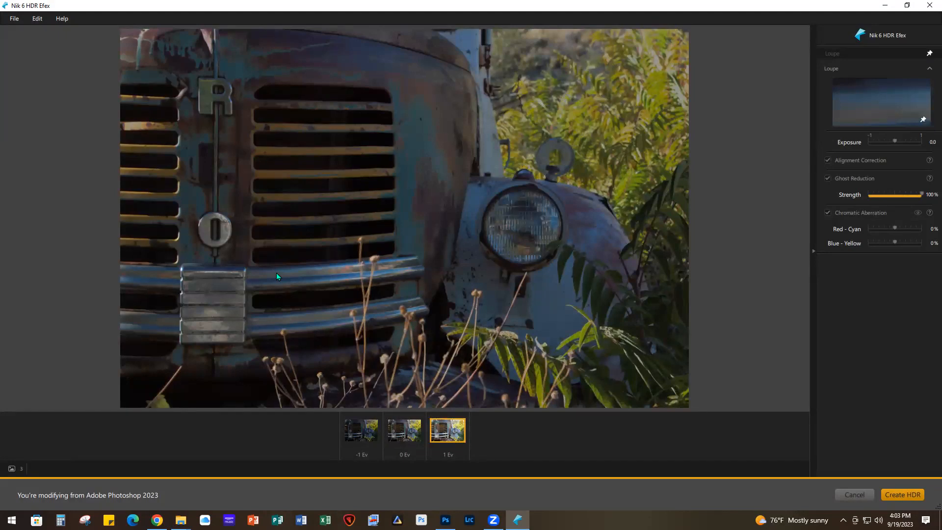
click(402, 424)
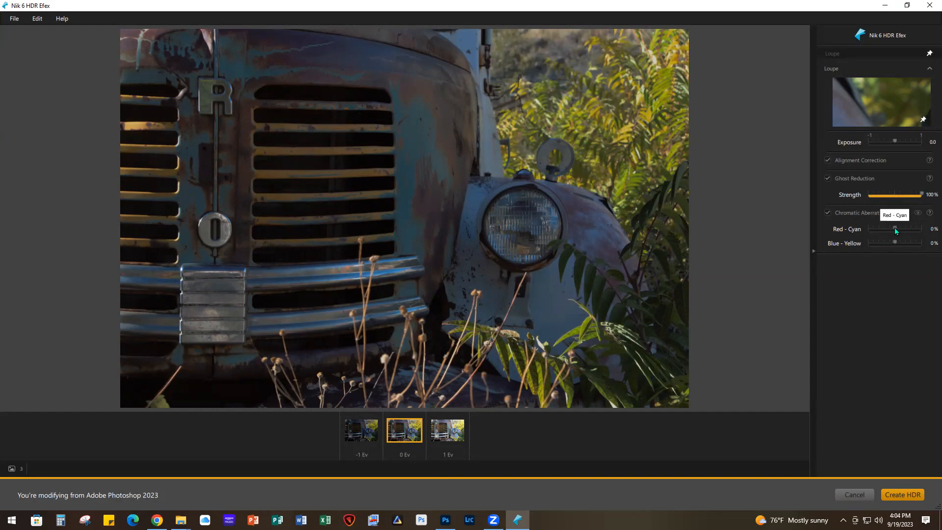
Try Red - Cyan correction at -14%, turn off Chromatic Aberration and create the HDR image.
drag(894, 228, 891, 228)
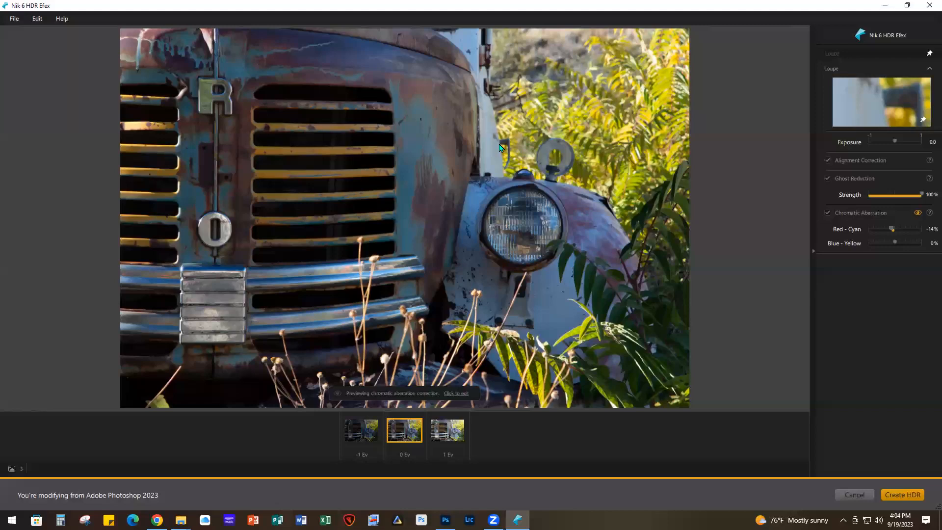
click(829, 213)
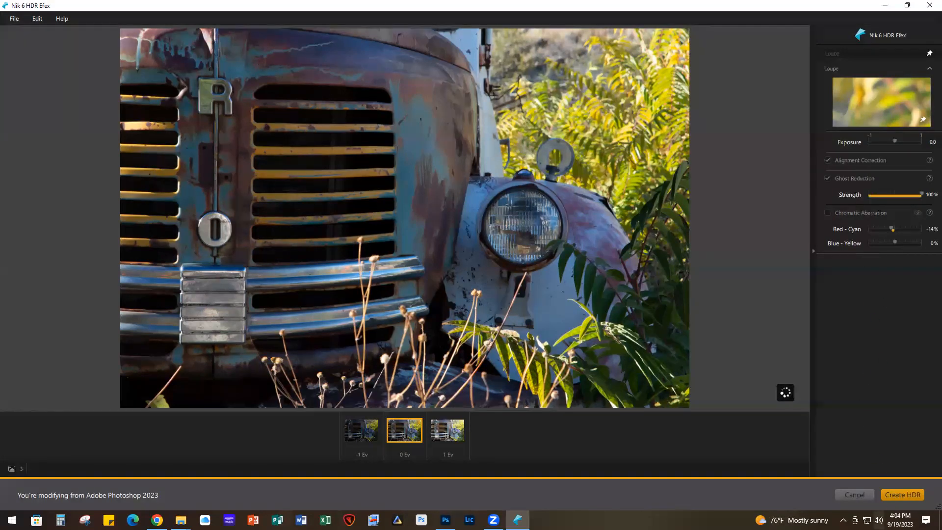
click(896, 494)
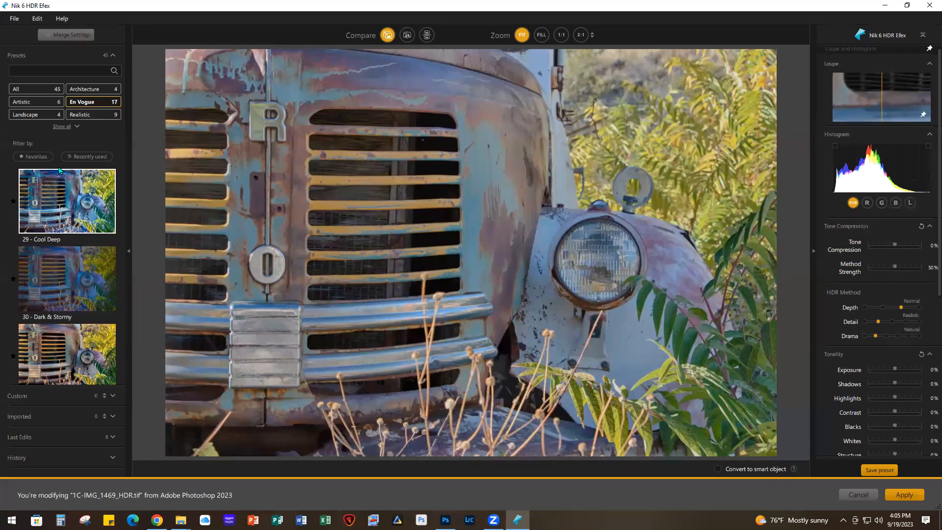
Show all HDR presets and apply 10 - Structurized 1 to the truck image.
click(28, 91)
scroll(66, 271, down, 2)
scroll(63, 278, down, 2)
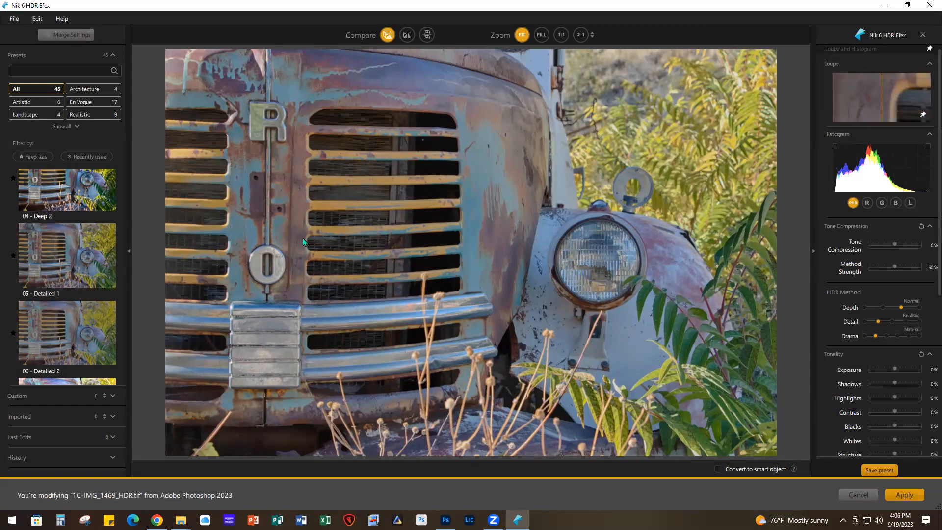
scroll(61, 302, down, 2)
scroll(61, 306, down, 1)
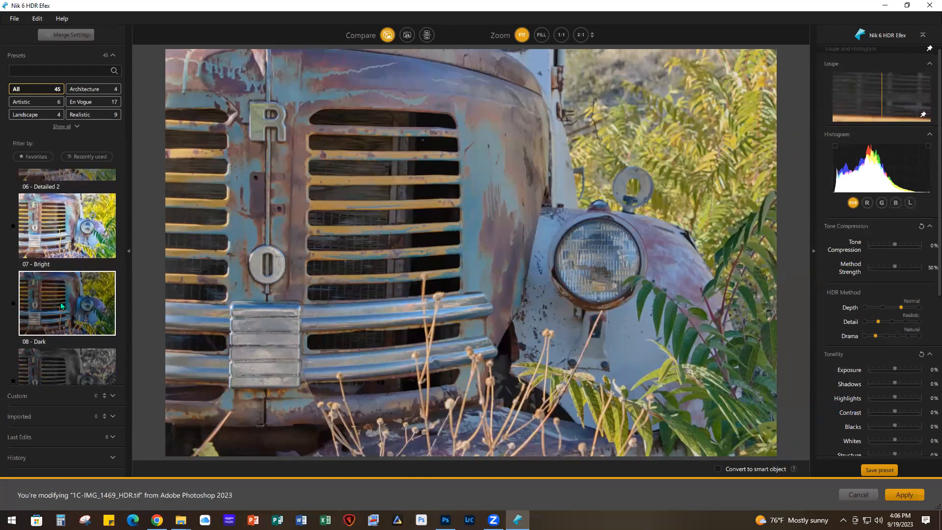
scroll(60, 302, down, 3)
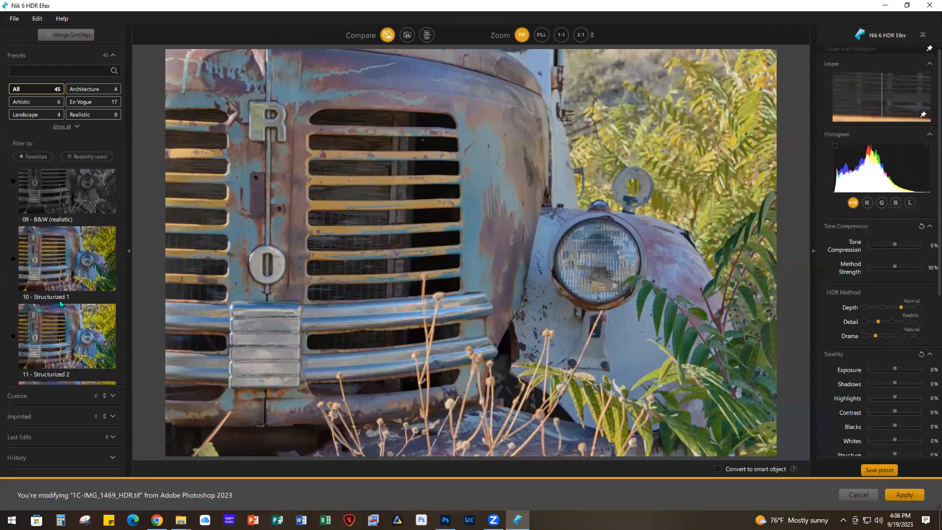
click(61, 252)
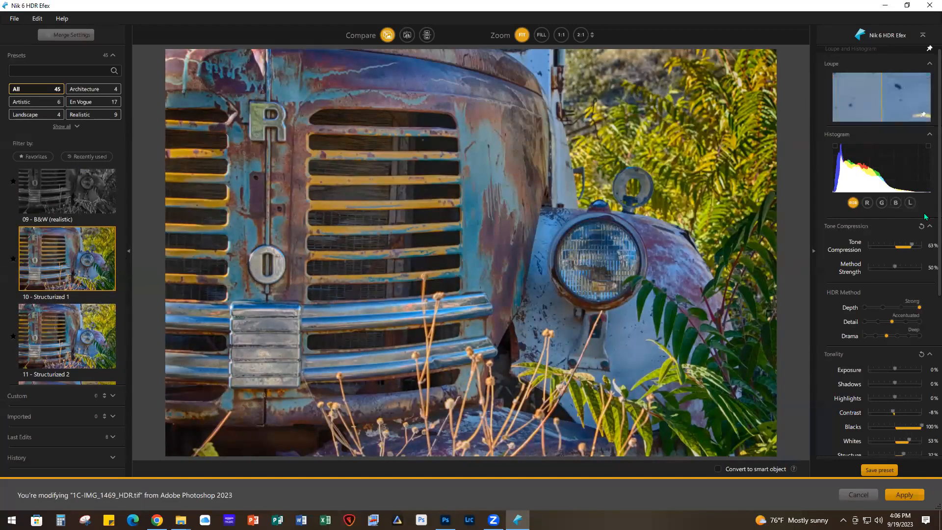
Compare the Drama levels Dingy, Grainy and Deep in the HDR Method, and settle on Dingy.
click(899, 336)
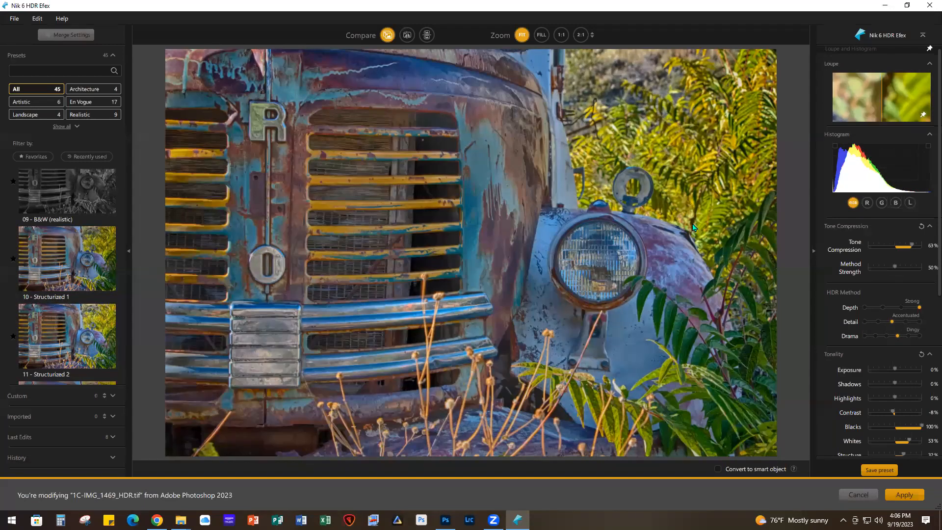
click(908, 336)
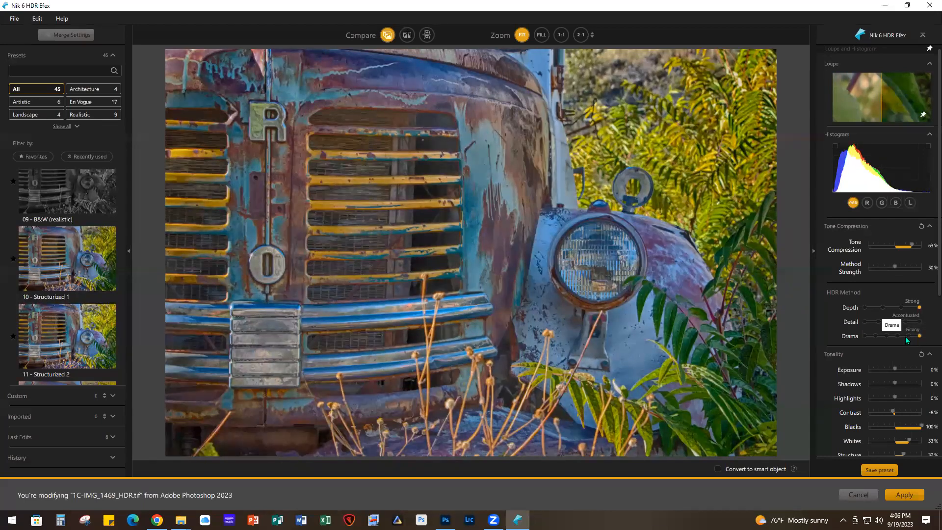
click(887, 336)
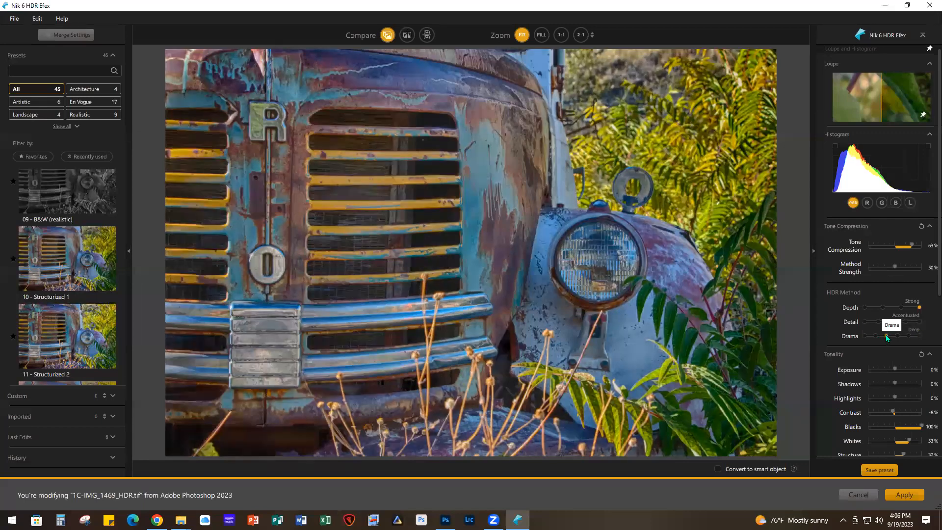
click(897, 335)
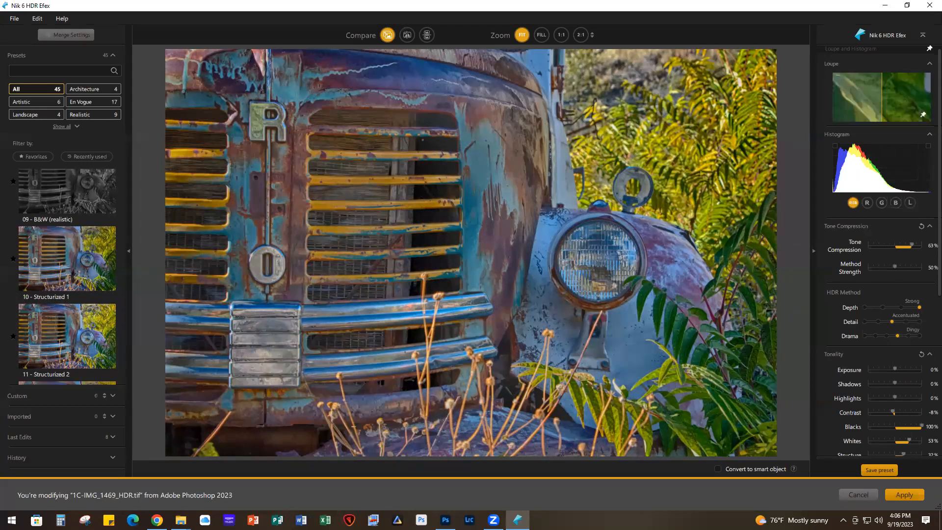
Set Shadows to 53% and Blacks to 65%, increase Structure, and apply the HDR edit to the image.
scroll(884, 391, down, 3)
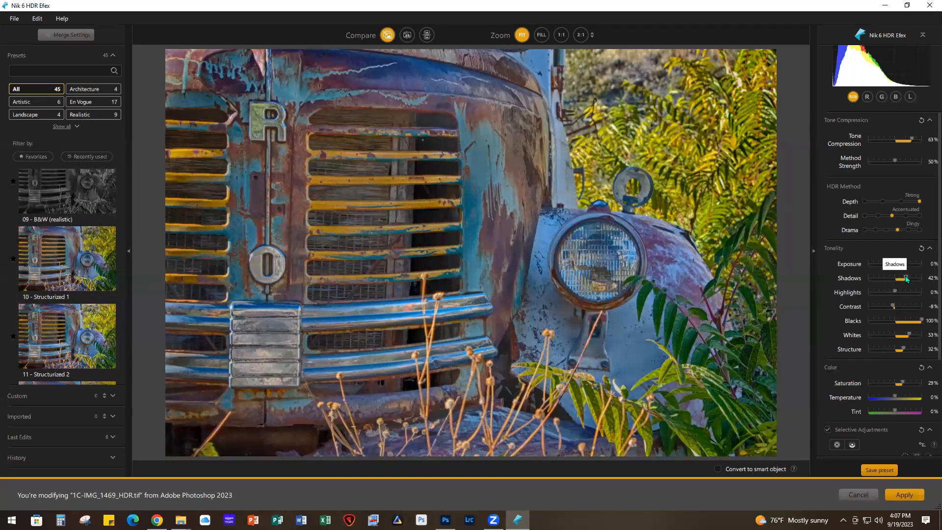
drag(909, 276, 909, 276)
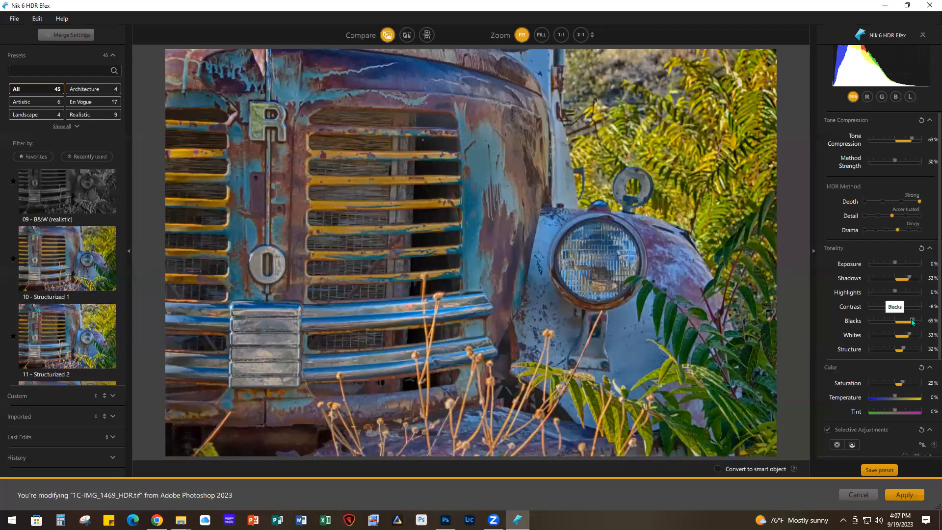
drag(904, 349, 909, 350)
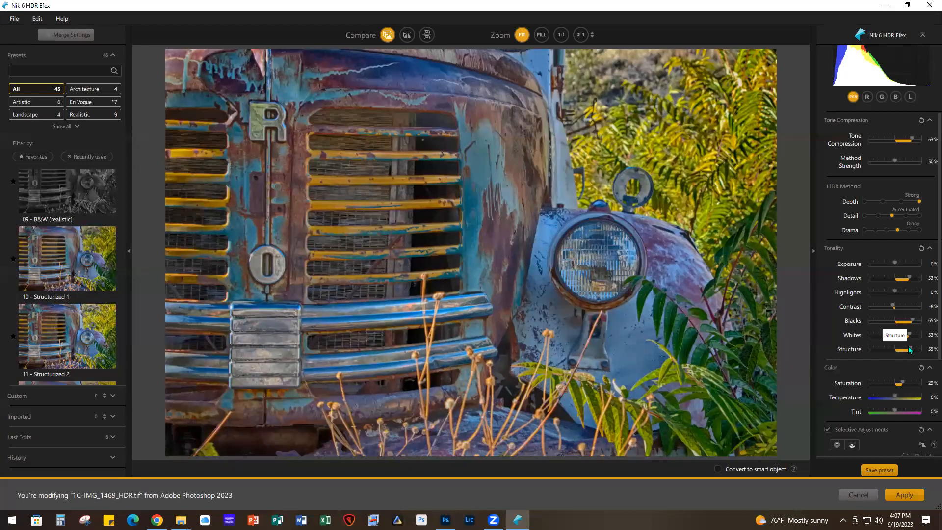
drag(910, 350, 907, 350)
click(904, 495)
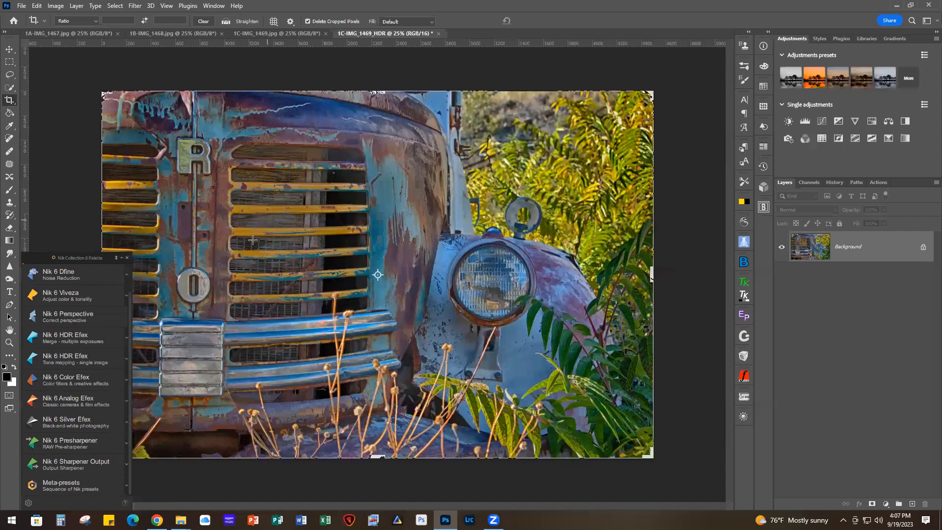
Add an empty layer above the Background and activate the Clone Stamp tool.
click(121, 257)
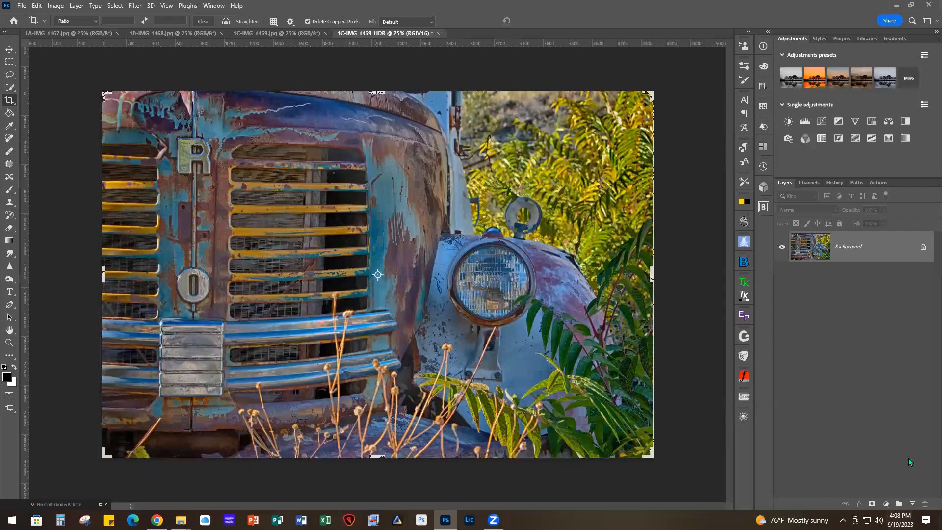
click(912, 504)
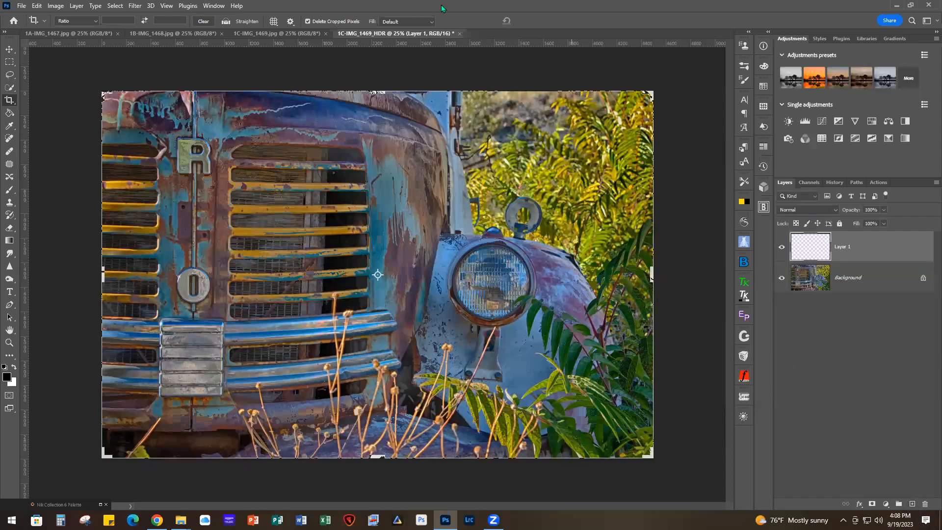
click(10, 203)
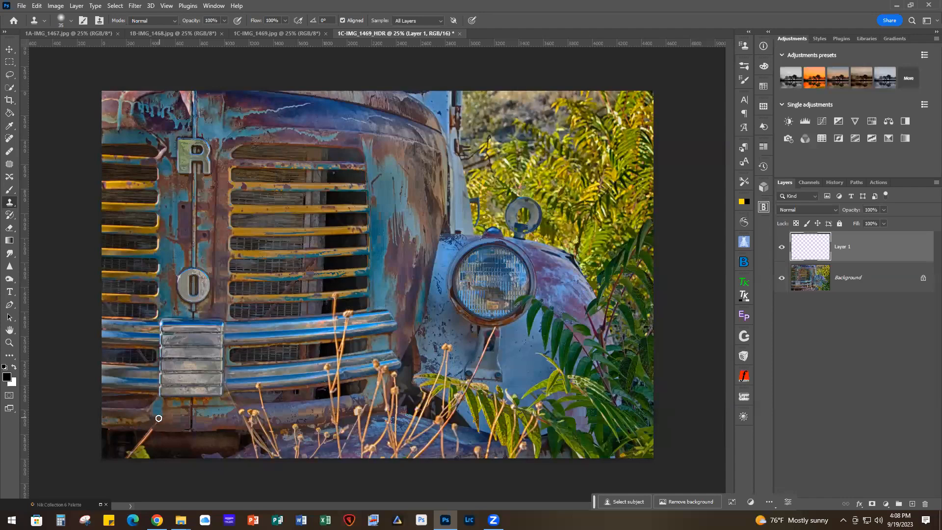
Clone out the dry stem and leaf in the photo's lower-left corner, enlarging the brush to 70.
mouse_move(158, 418)
mouse_down()
mouse_move(134, 446)
mouse_move(145, 441)
mouse_up()
key(bracketright)
key(bracketright)
key(bracketright)
key(bracketright)
alt+click(127, 441)
mouse_move(137, 446)
mouse_down()
mouse_move(128, 455)
mouse_move(128, 446)
mouse_move(140, 447)
mouse_move(134, 458)
mouse_move(145, 455)
mouse_up()
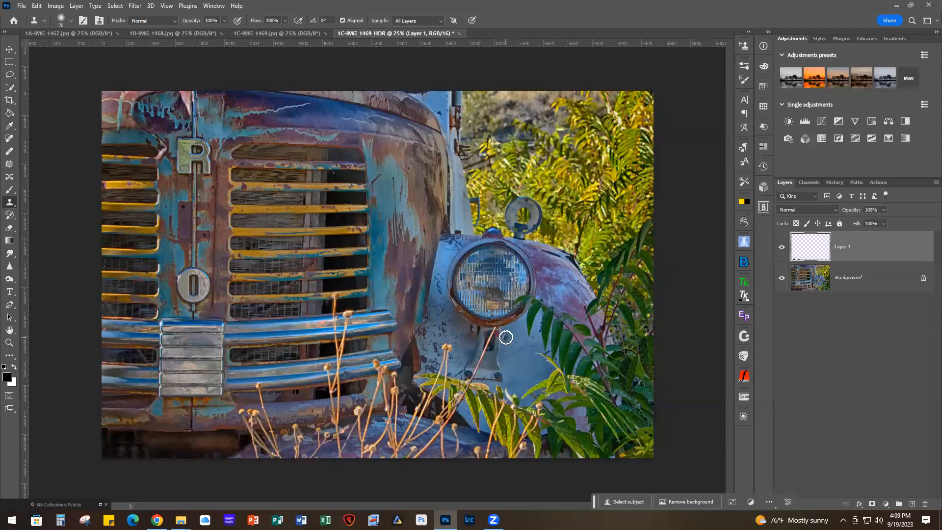
Reduce the brush to 30 and clone out the tip of the dry stem just below the headlight.
scroll(504, 337, up, 5)
key(bracketleft)
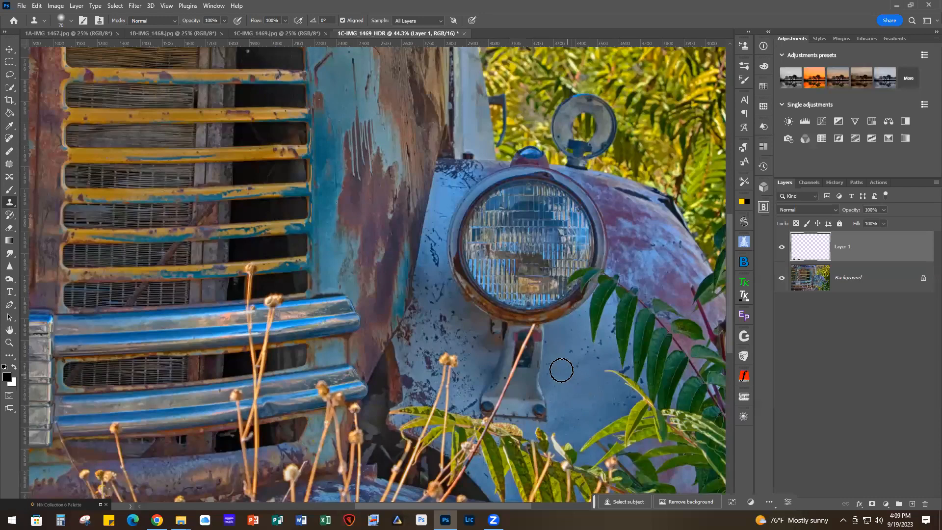
key(bracketleft)
key(bracketleft)
key(bracketleft)
key(bracketleft)
key(bracketleft)
drag(523, 345, 520, 351)
alt+click(523, 364)
drag(522, 347, 523, 365)
Clone away the rest of the stem crossing the headlight bracket, down to the green leaves.
drag(522, 391, 532, 342)
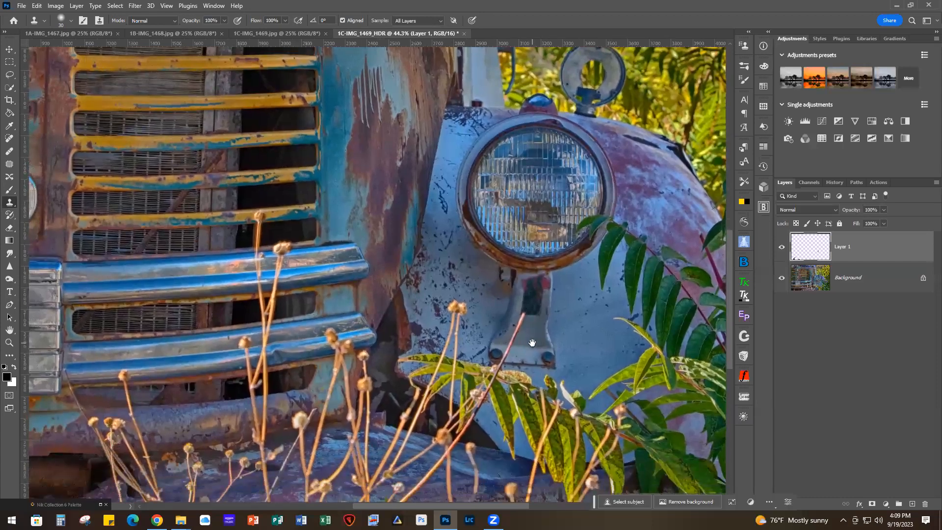
scroll(532, 342, up, 2)
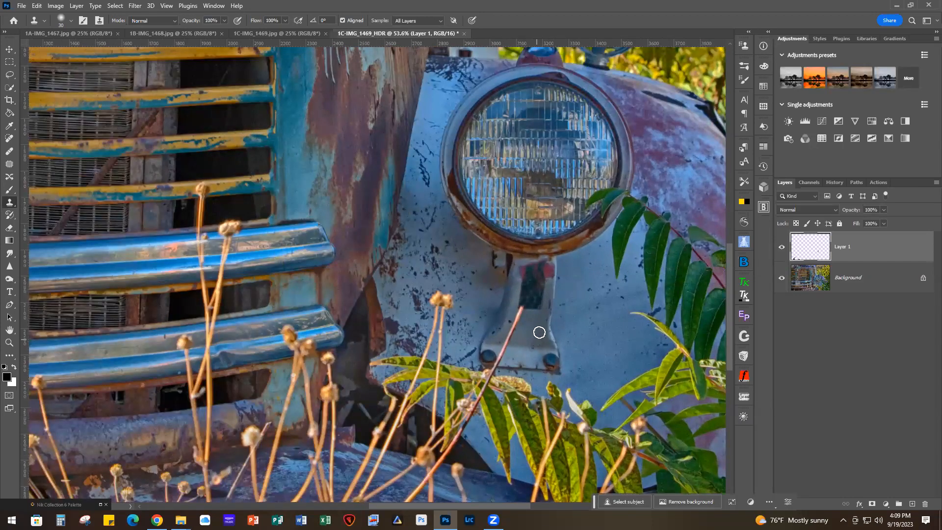
alt+click(531, 309)
mouse_move(519, 312)
mouse_down()
mouse_move(507, 342)
mouse_move(523, 331)
mouse_move(506, 344)
mouse_move(513, 337)
mouse_move(507, 342)
mouse_move(523, 360)
mouse_move(500, 359)
mouse_move(507, 345)
mouse_move(501, 360)
mouse_move(495, 364)
mouse_up()
alt+click(519, 339)
alt+click(512, 356)
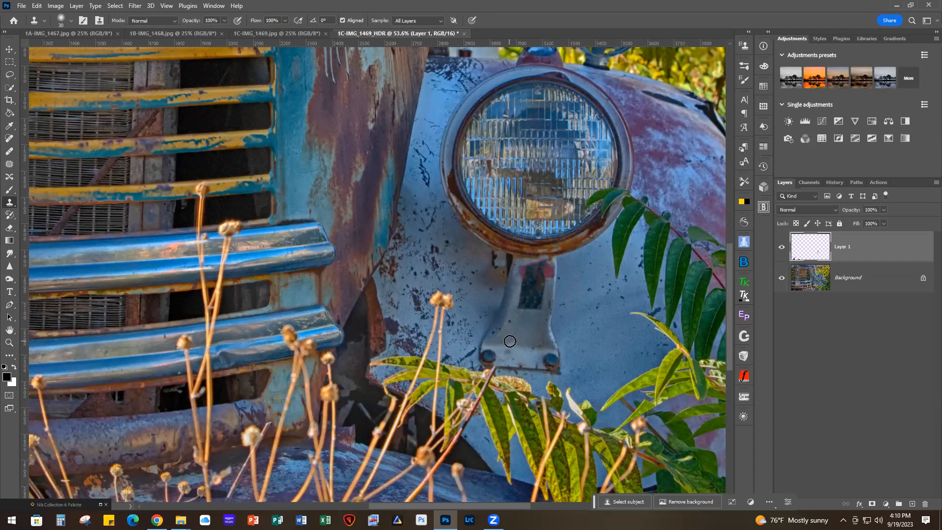
scroll(513, 350, down, 5)
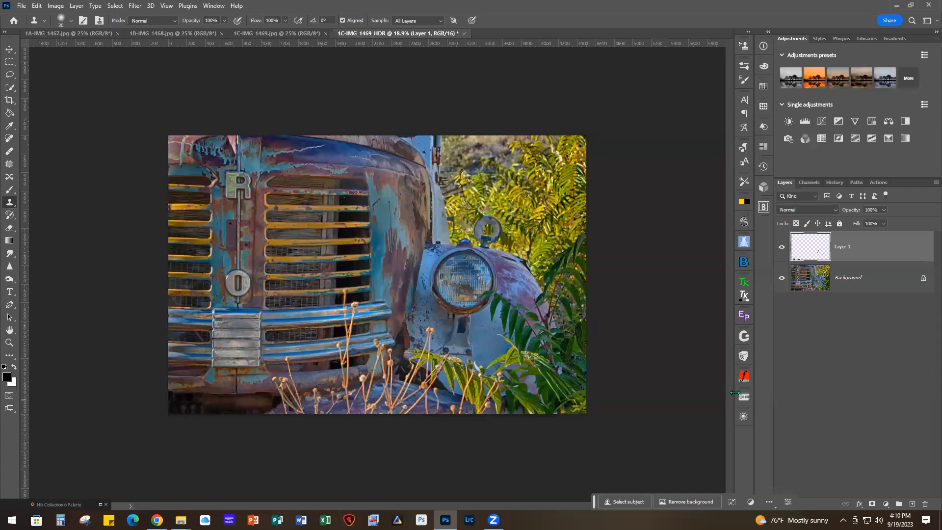
Flatten the image to merge the cloned retouching layer into the Background.
key(ctrl+plus)
scroll(707, 419, up, 1)
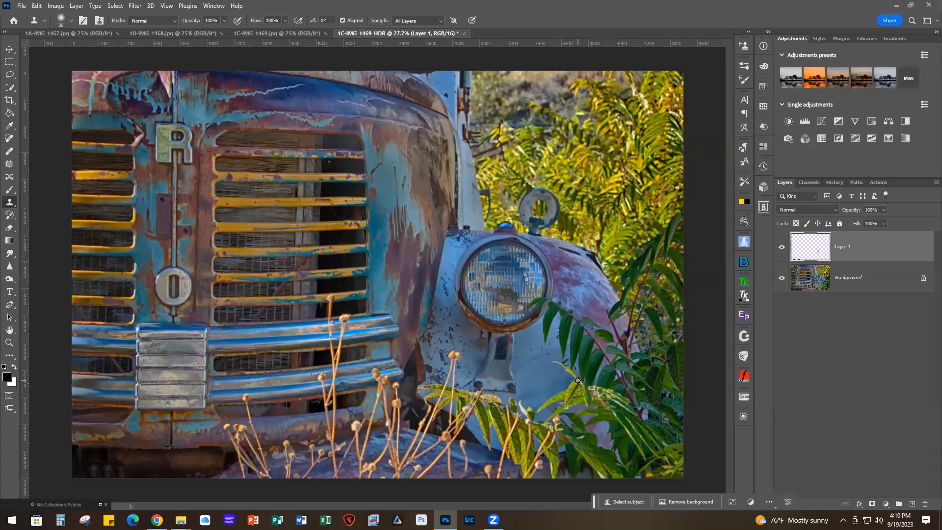
click(76, 6)
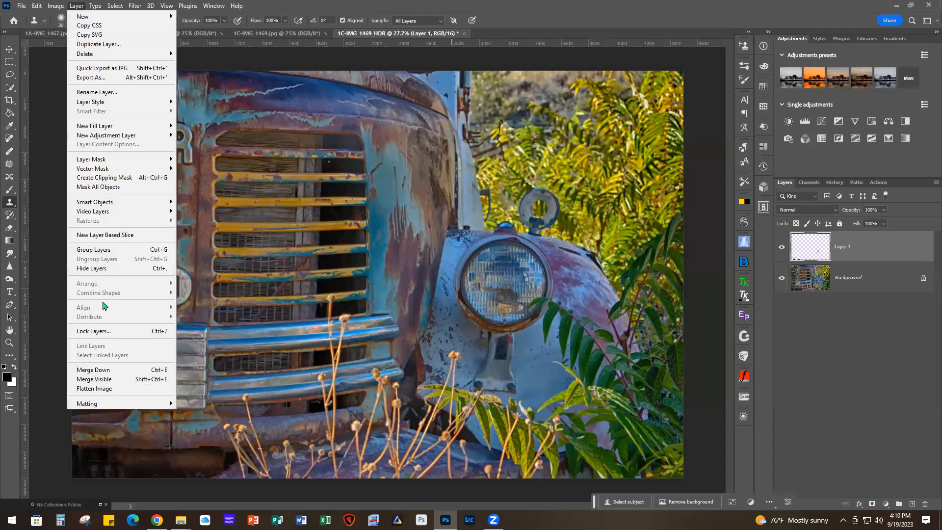
click(98, 389)
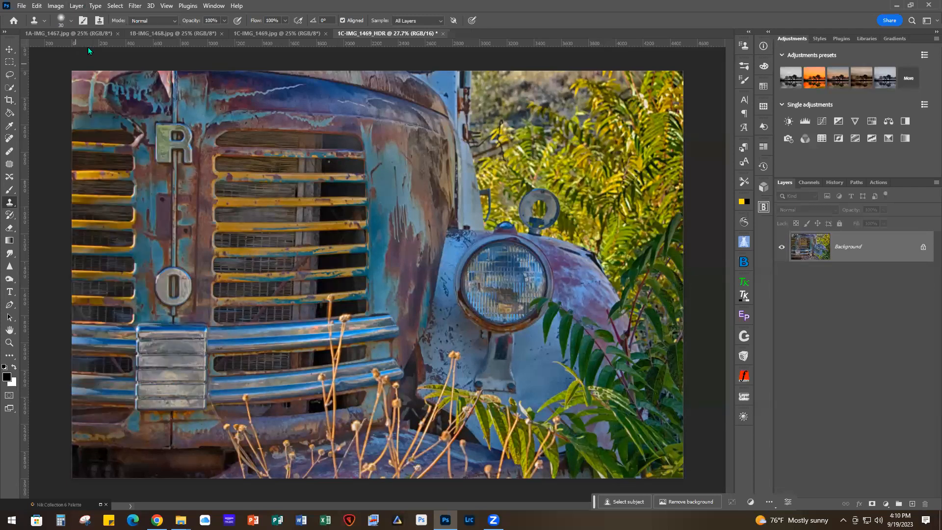
Check the image's colour mode and bit depth settings.
click(59, 9)
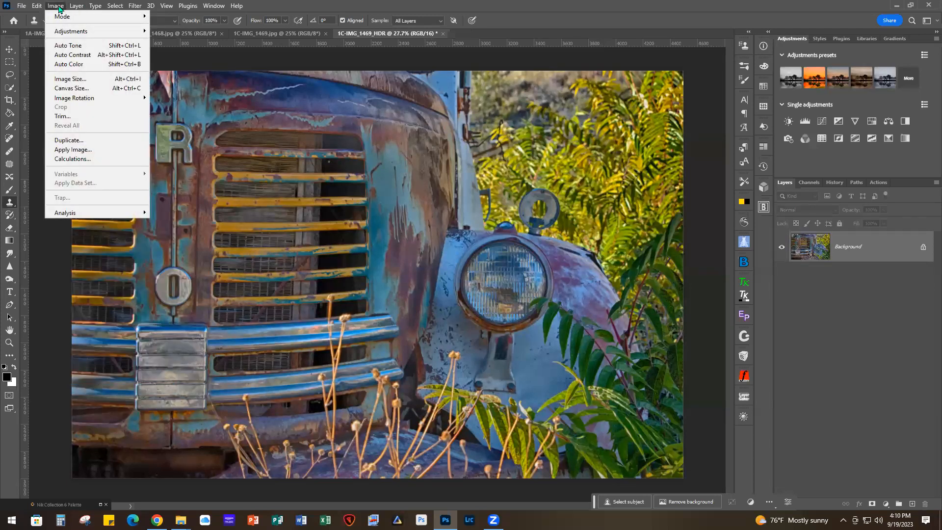
mouse_move(62, 16)
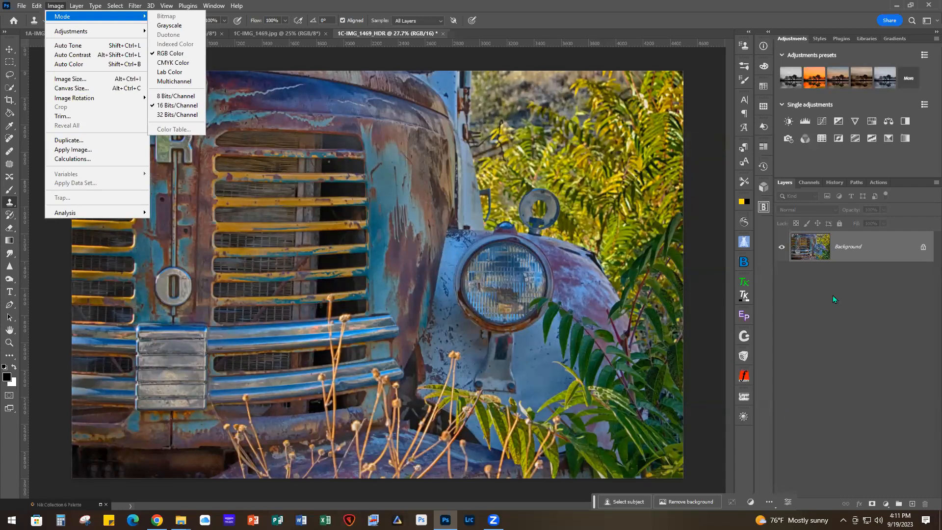
click(829, 330)
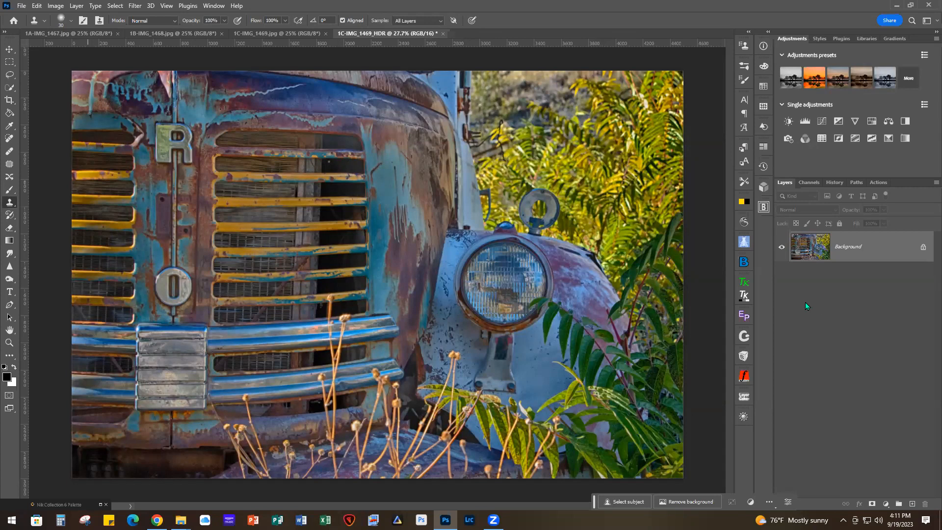
Open the image in Nik 6 Sharpener Output and set Output Sharpening Strength to 3% and Structure to 28%.
click(99, 505)
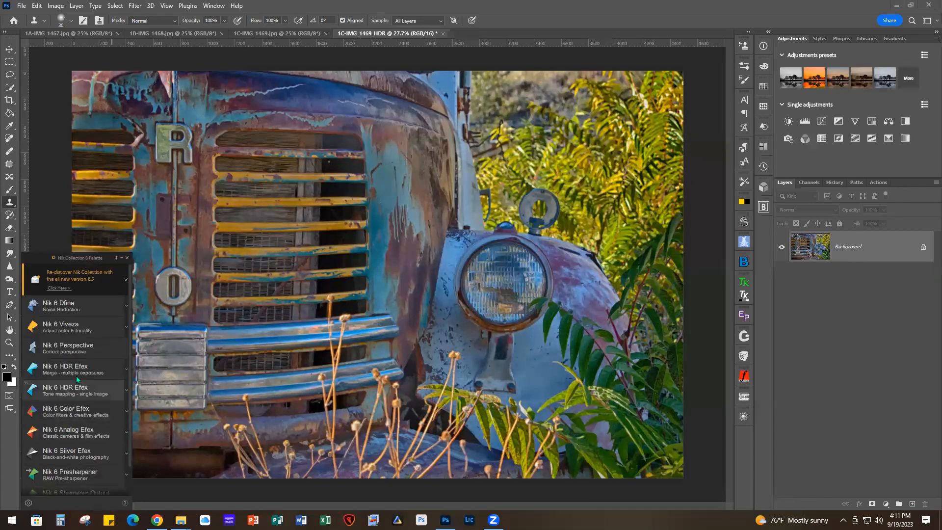
scroll(84, 425, down, 1)
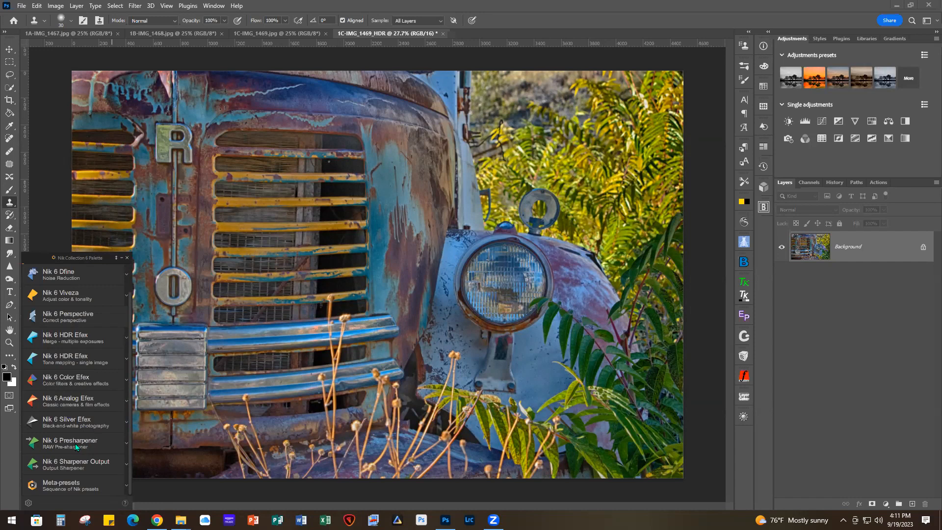
click(71, 464)
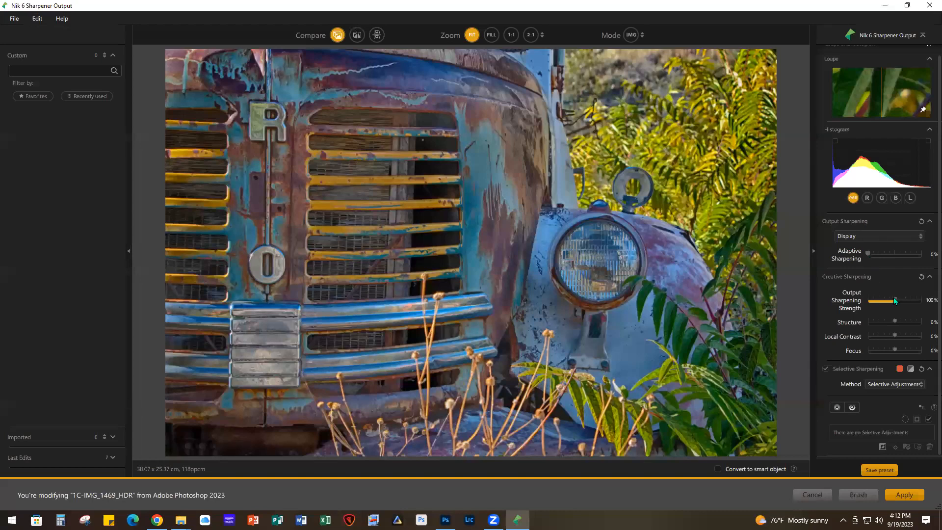
scroll(893, 298, down, 3)
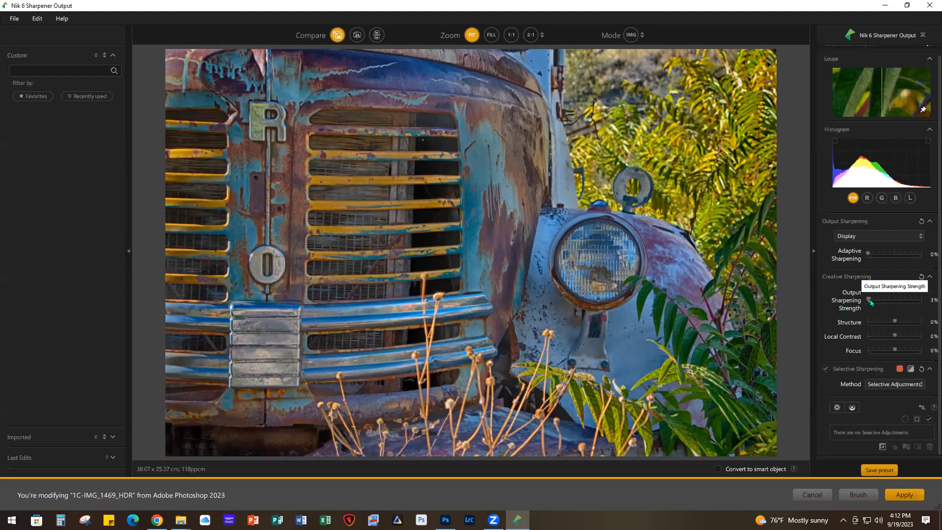
drag(896, 322, 901, 321)
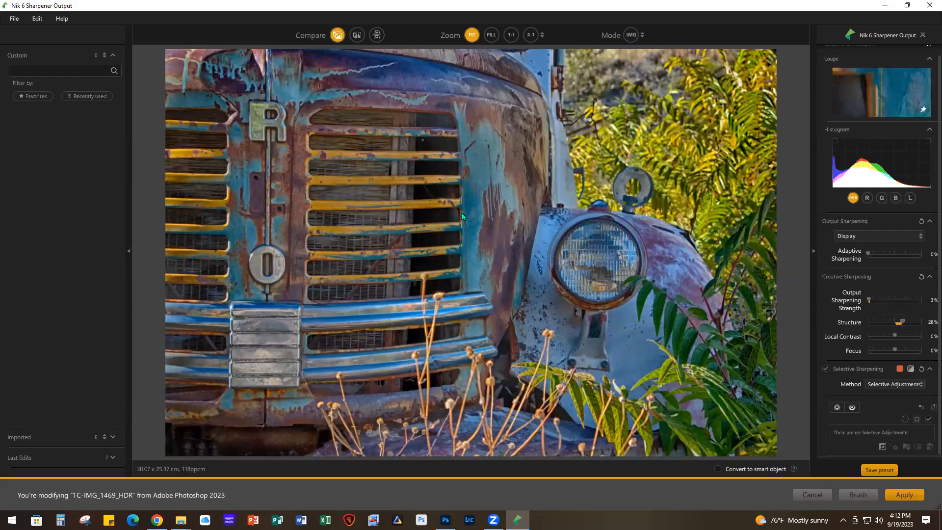
click(505, 38)
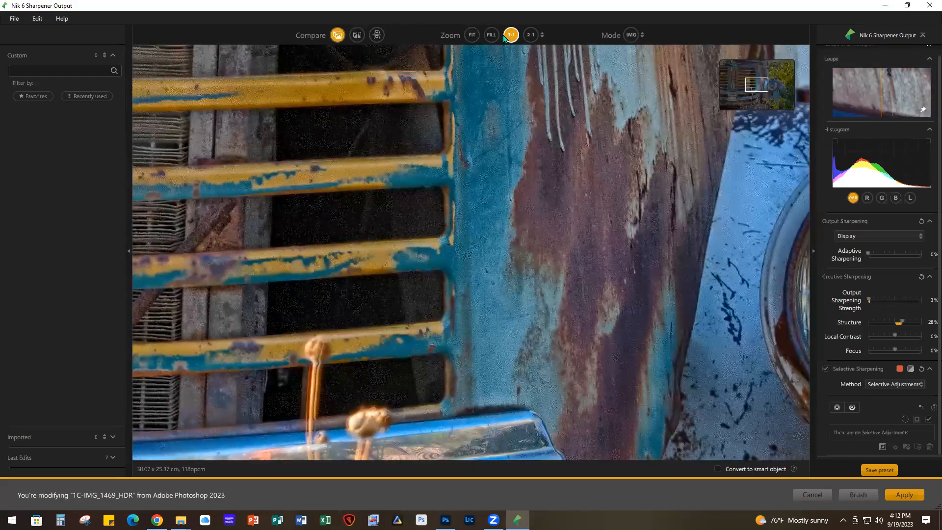
click(491, 35)
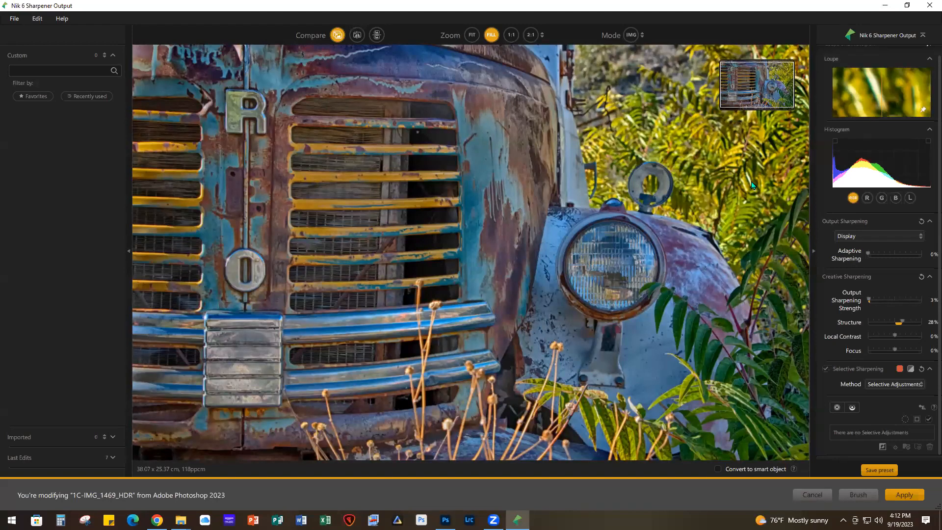
Place an enlarged control point on the yellow background foliage, lower its Structure fully, and apply the sharpening.
click(928, 63)
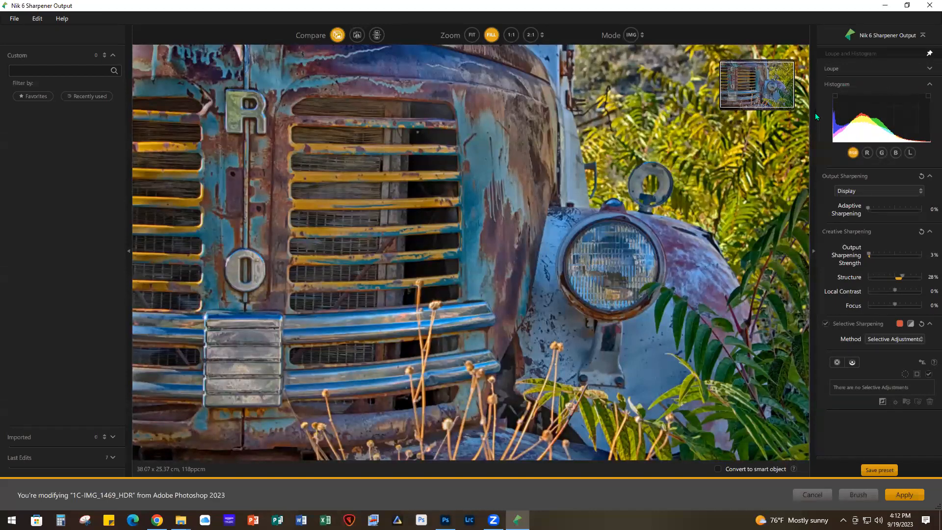
click(837, 363)
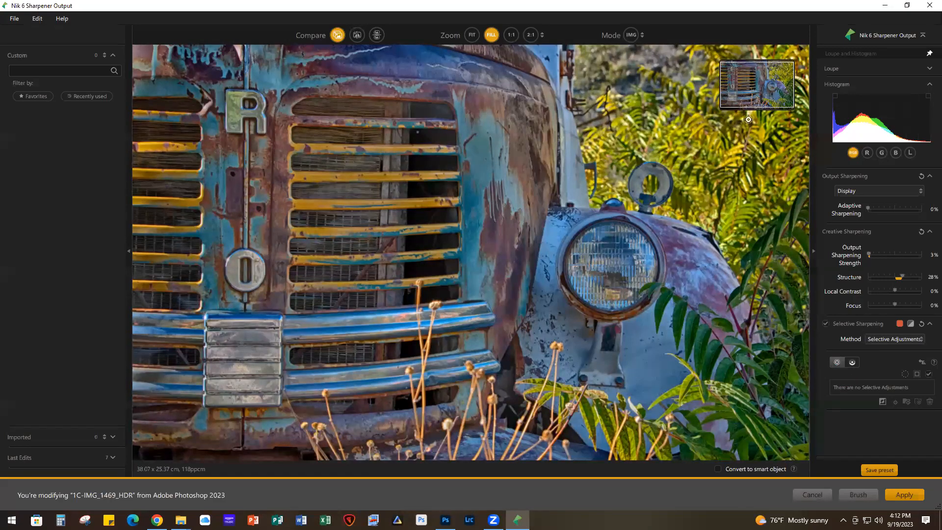
click(708, 117)
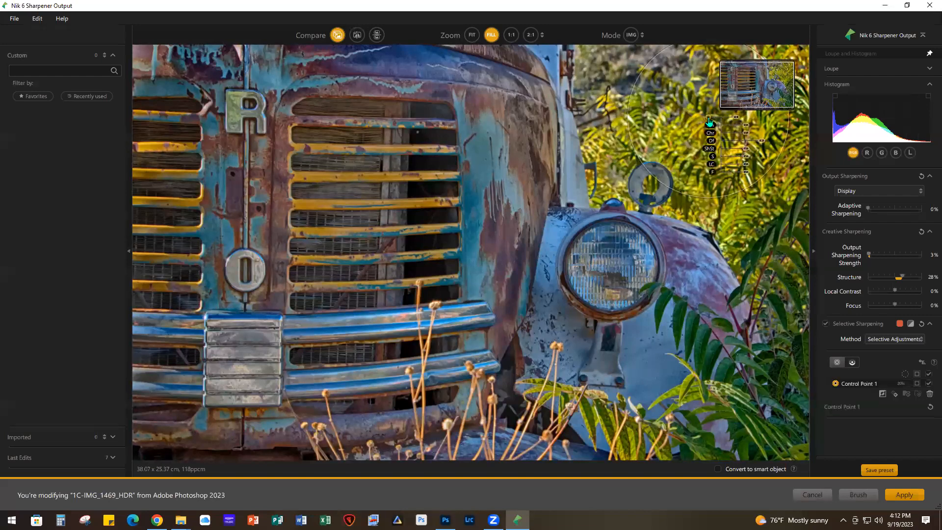
drag(720, 200, 738, 226)
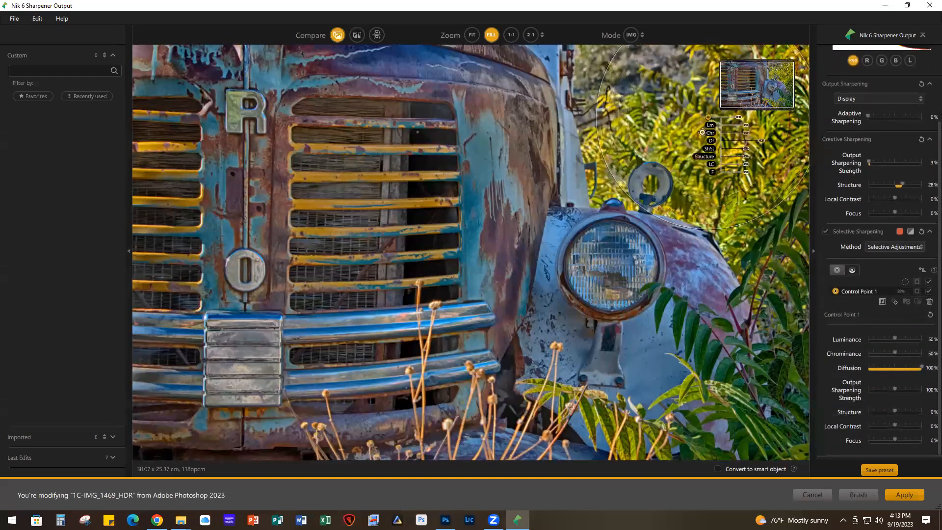
drag(710, 120, 697, 120)
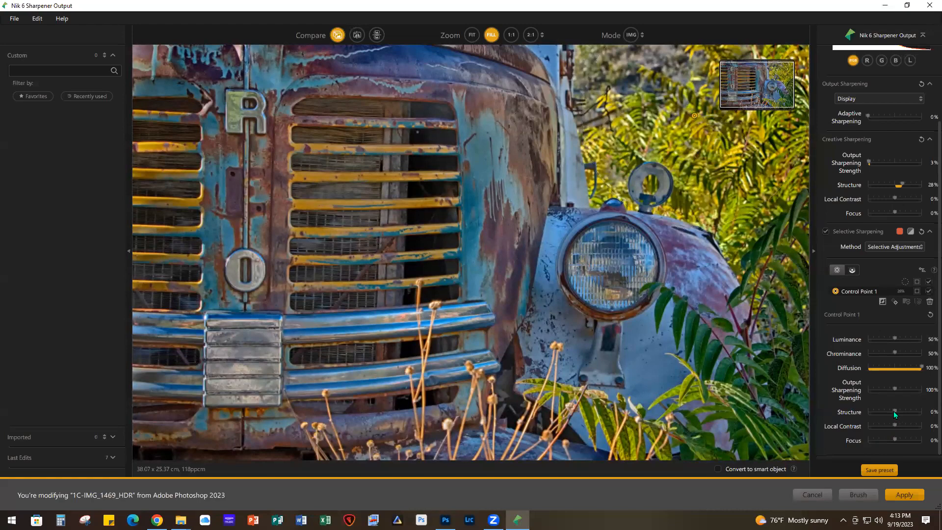
drag(893, 410, 864, 413)
click(903, 493)
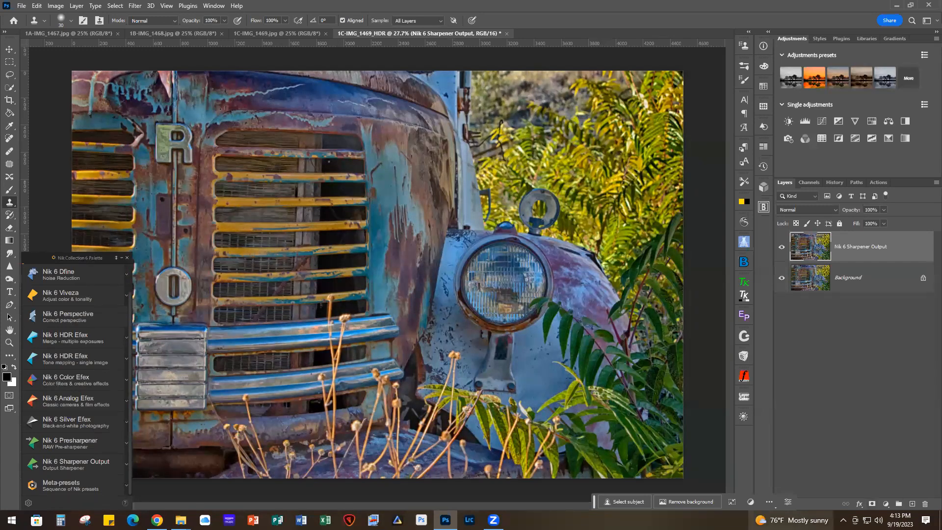
Open the sharpened layer in Nik 6 Dfine, set Contrast Noise to 94% and Color Noise to 82%, and compare the result at 1:1.
mouse_move(791, 520)
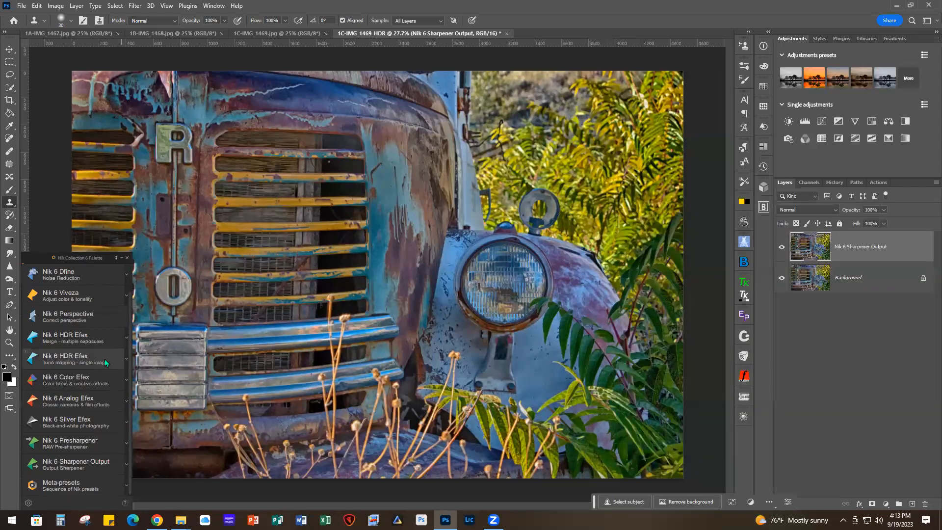
click(95, 273)
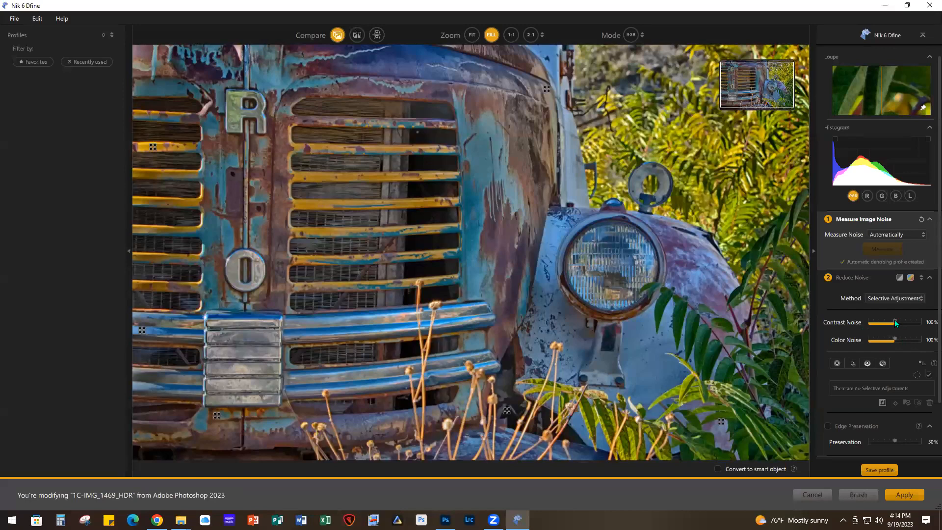
drag(894, 322, 892, 322)
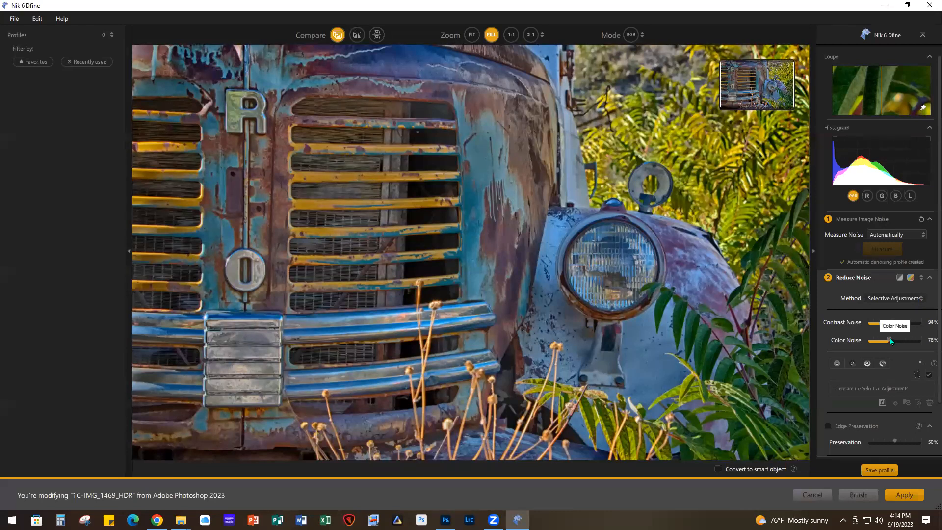
drag(890, 338, 890, 339)
click(512, 34)
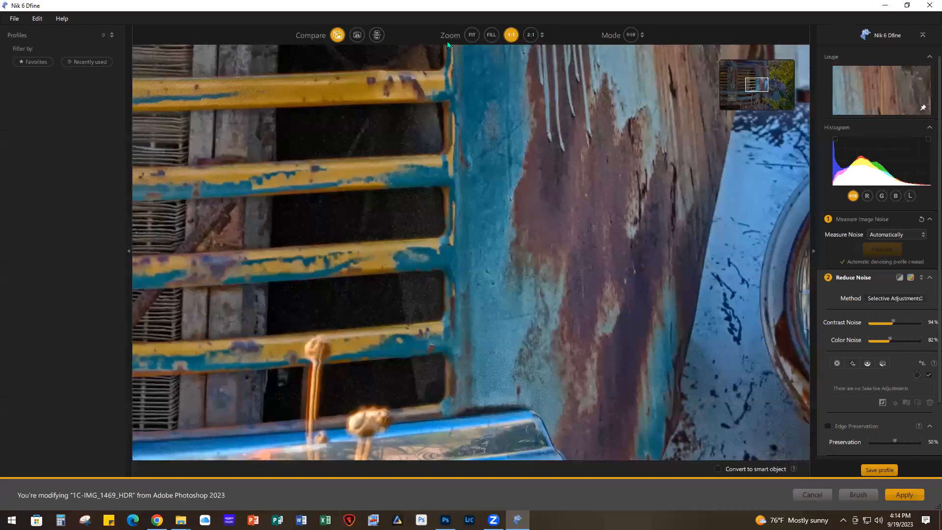
click(338, 37)
click(338, 36)
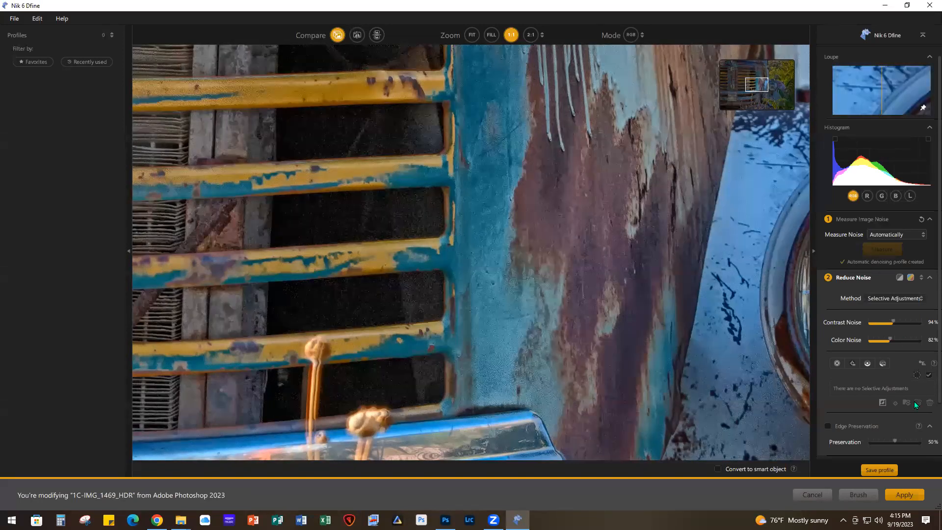
Enable Edge Preservation with Preservation at 85% and apply the noise reduction.
click(828, 425)
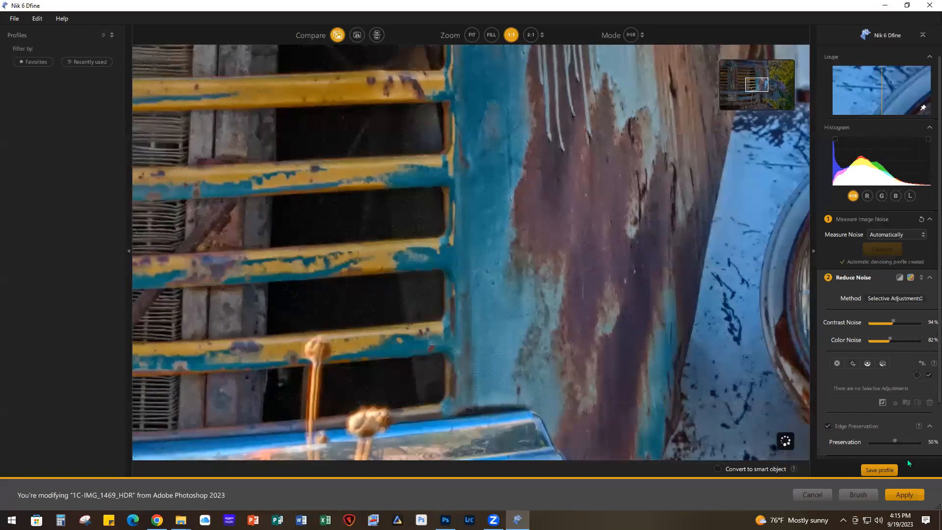
drag(894, 440, 912, 440)
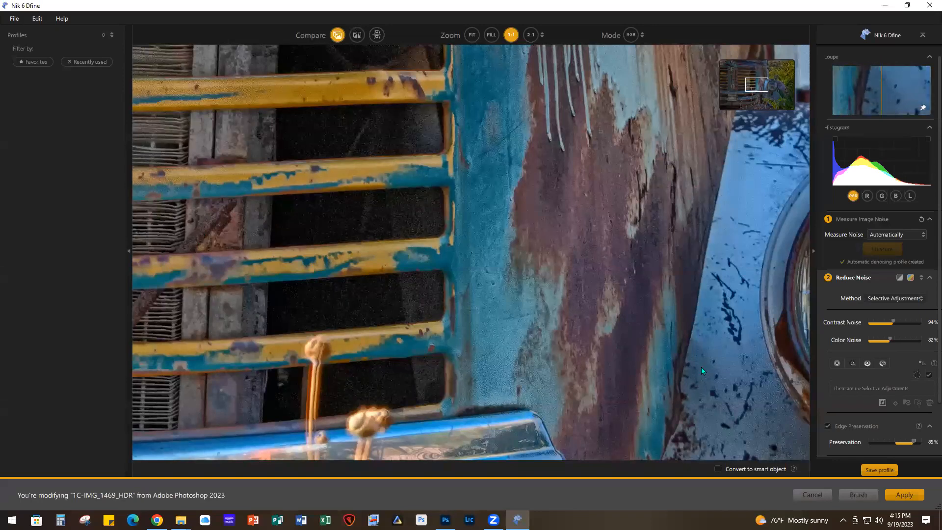
click(904, 495)
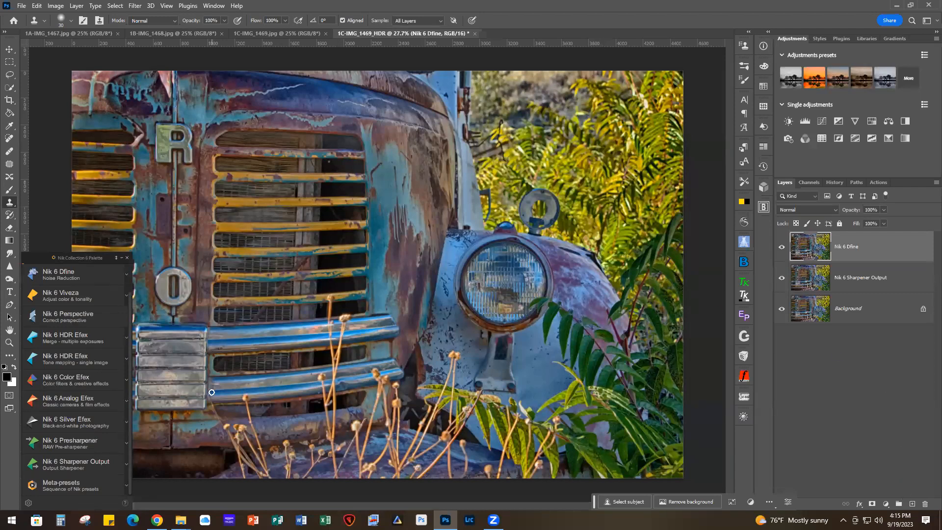
Open the denoised layer in Nik 6 Viveza and set global Brightness to 10% and Contrast to 16%.
click(63, 295)
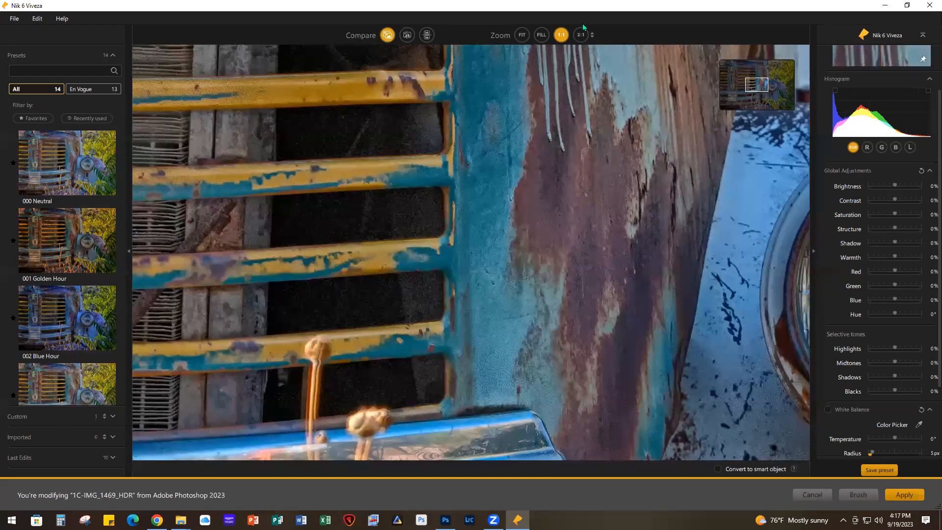
click(541, 35)
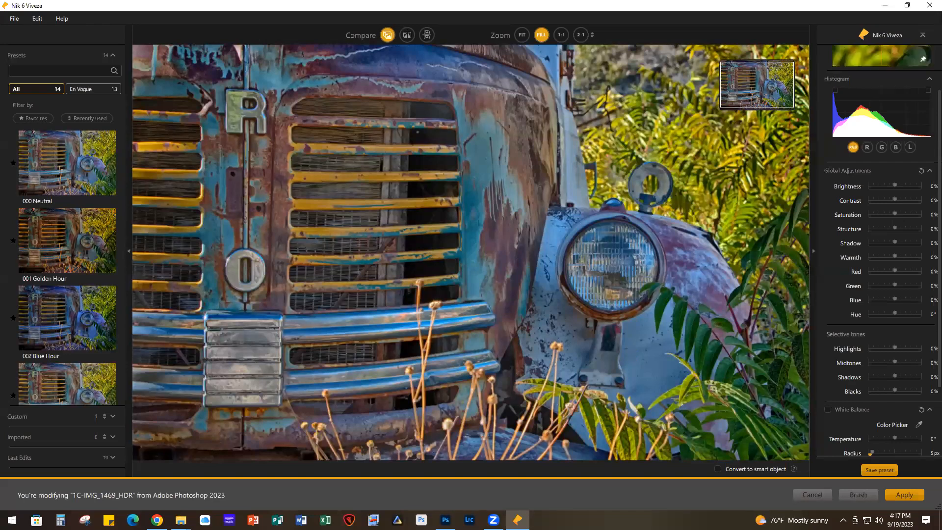
drag(894, 186, 898, 187)
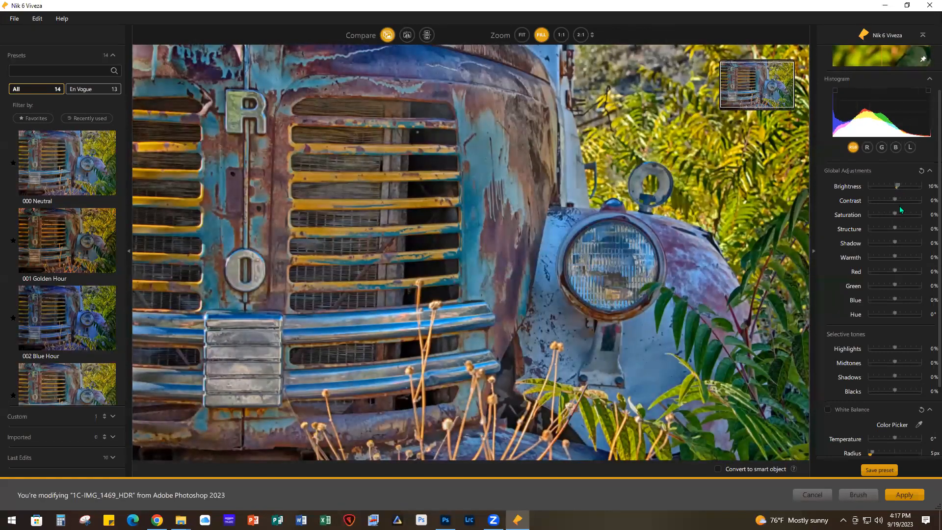
drag(894, 200, 899, 200)
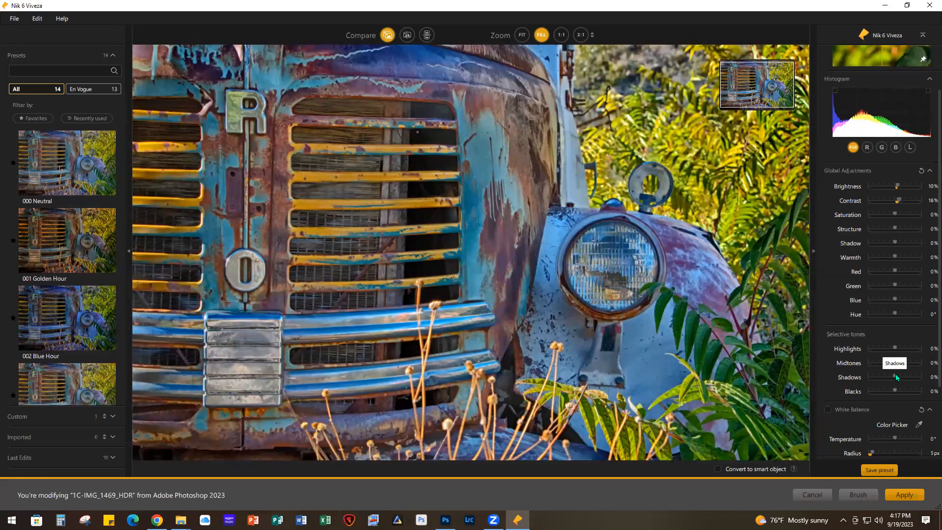
Set the selective tones to Highlights -16%, Midtones 14%, Shadows 10% and Blacks -4%.
drag(894, 347, 891, 348)
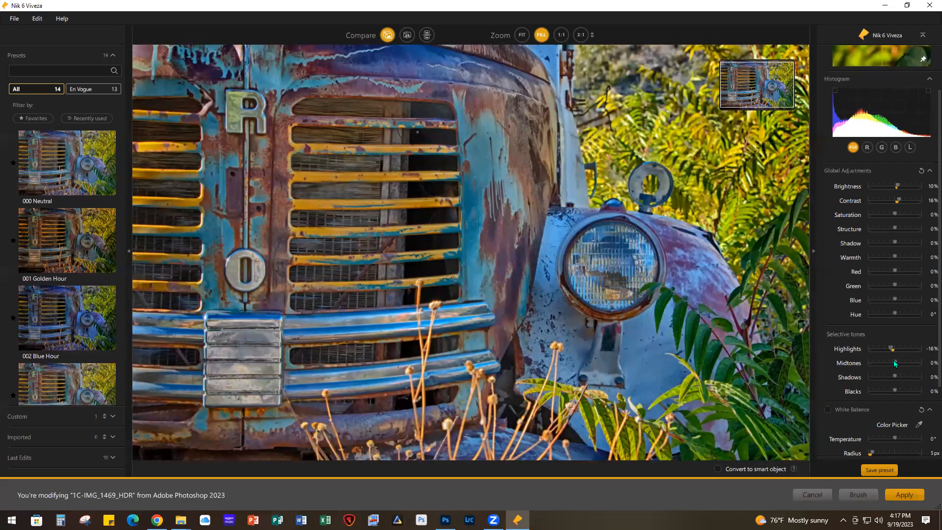
drag(895, 363, 898, 360)
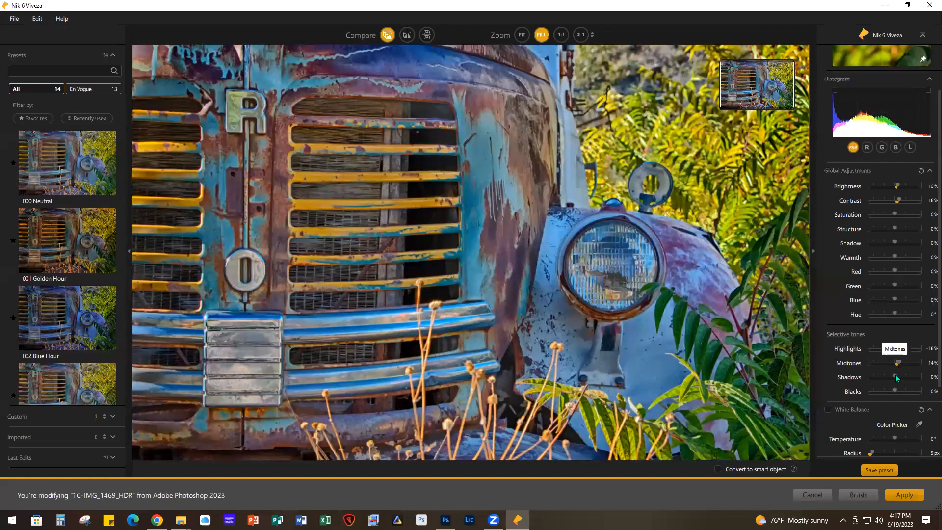
drag(896, 376, 897, 377)
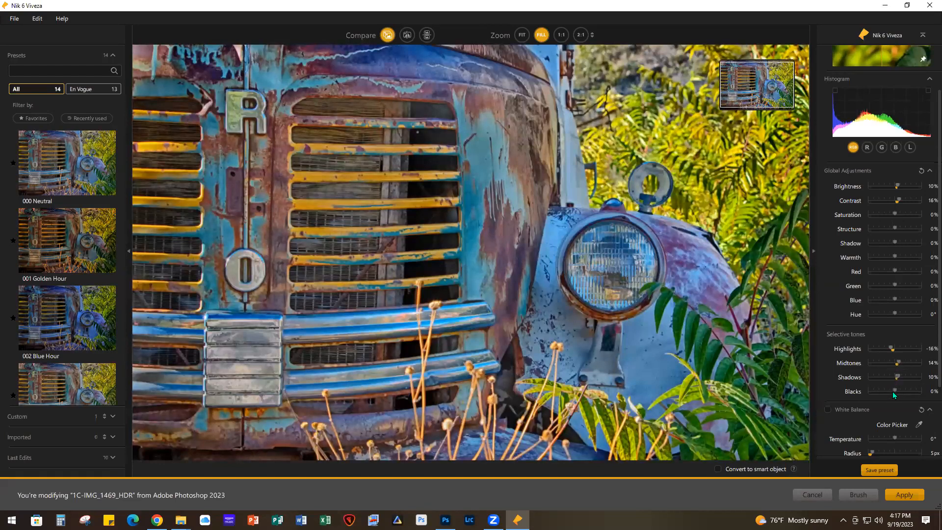
drag(895, 391, 894, 391)
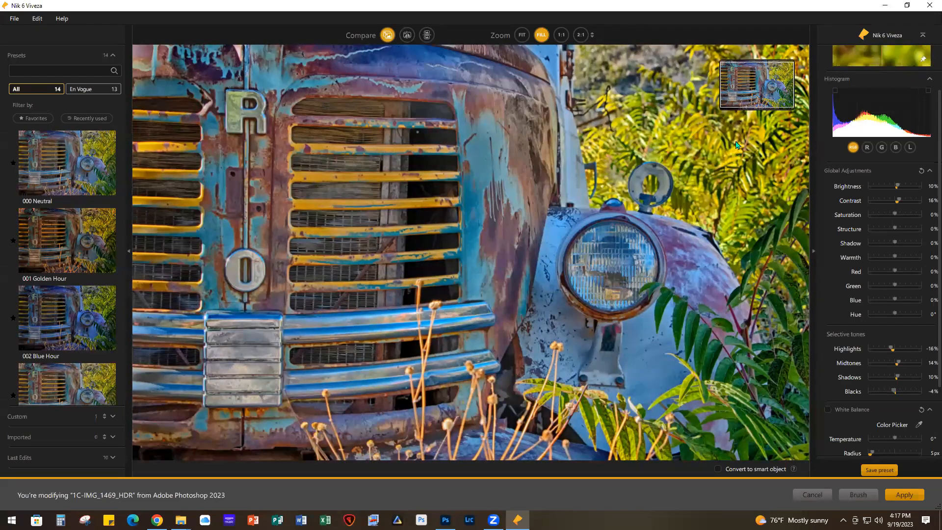
Add a control point on the yellow foliage above the headlight, adjust its area of influence and move it slightly higher.
scroll(885, 372, down, 5)
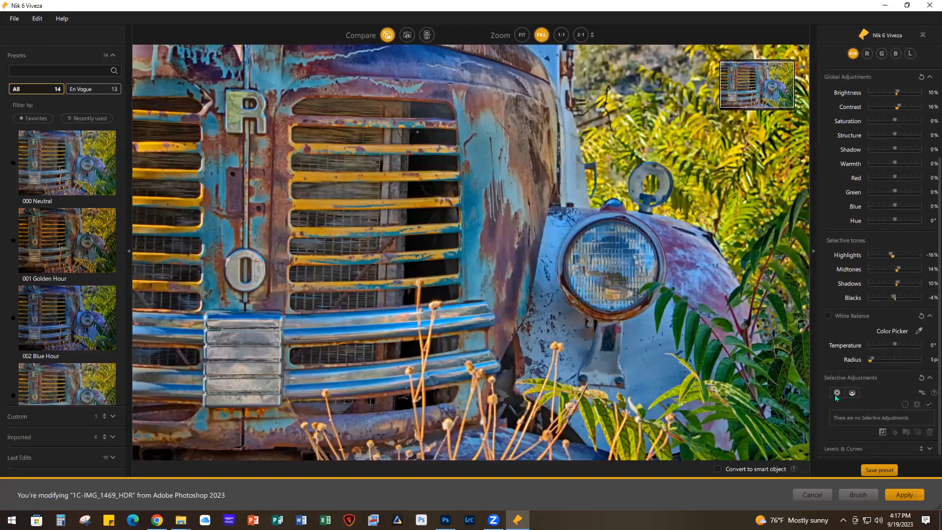
click(837, 392)
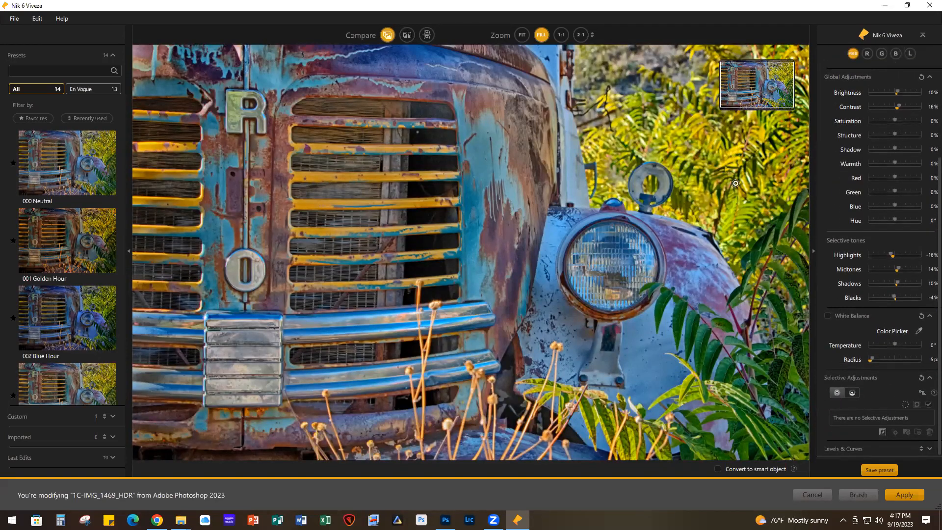
click(707, 117)
drag(634, 153, 599, 169)
drag(707, 118, 702, 104)
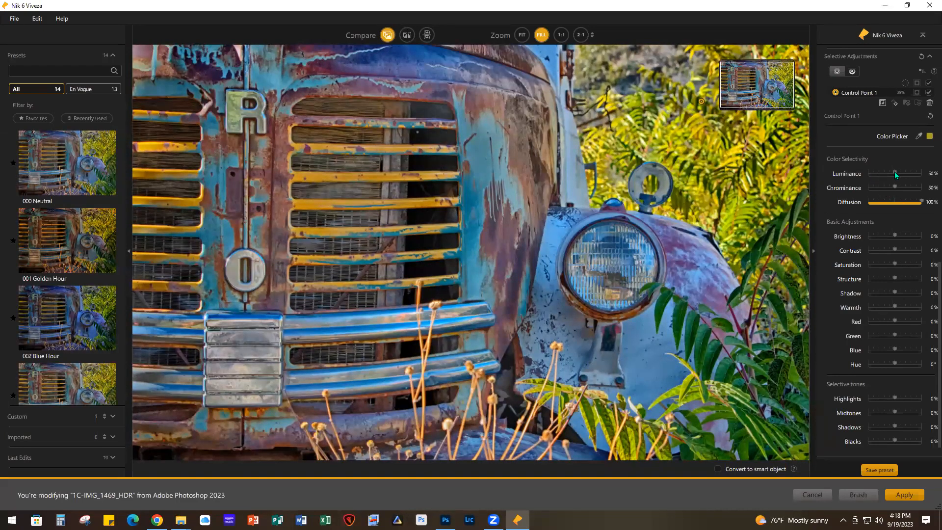
Set the foliage control point's Luminance to 10%, Chrominance to 8% and Diffusion to 77%, checking the selection with its mask.
drag(894, 171, 894, 172)
scroll(890, 221, up, 2)
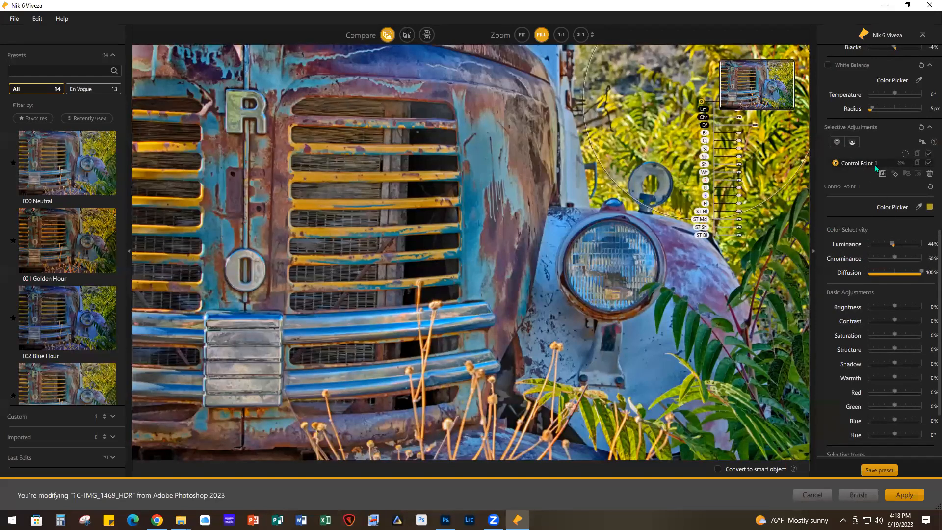
click(916, 163)
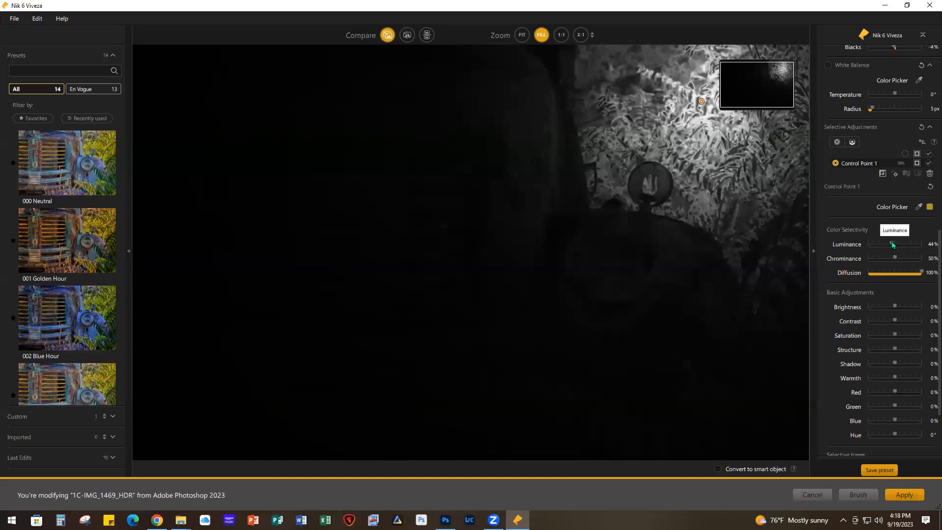
drag(892, 243, 876, 244)
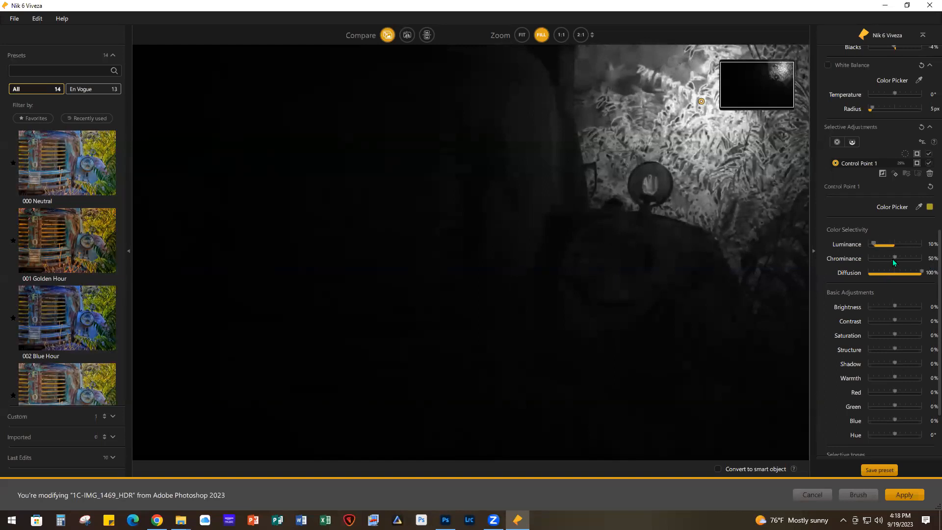
drag(896, 258, 873, 258)
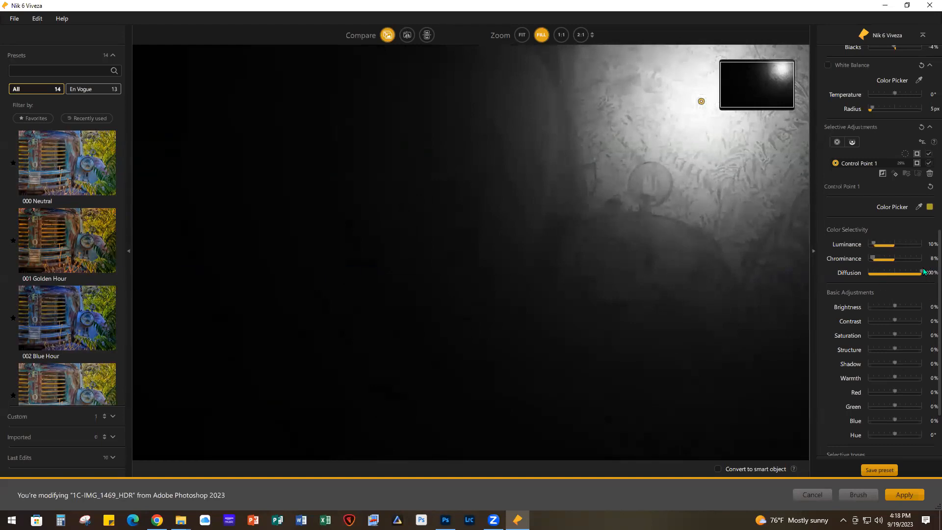
drag(924, 273, 909, 273)
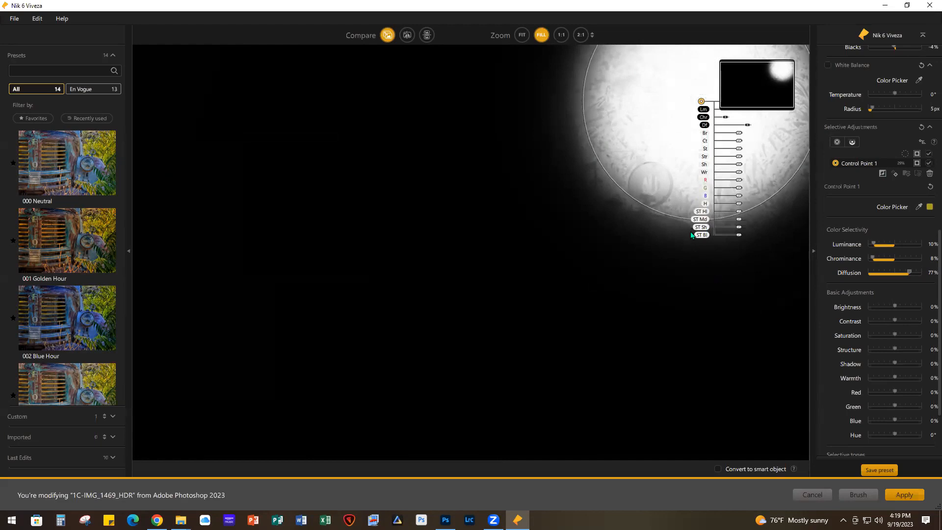
click(917, 163)
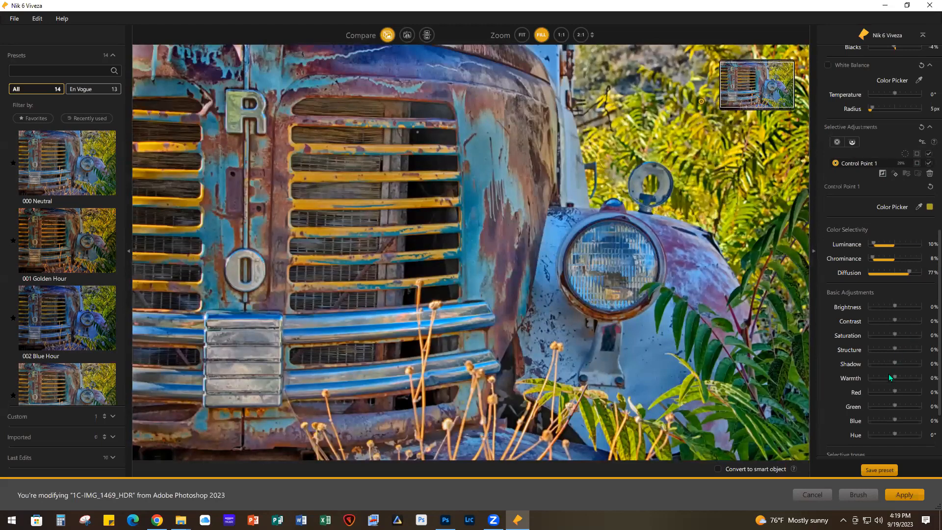
Set the control point's Brightness to -14%, Red to -24%, Green to -14% and Hue to -7°, and compare with its effect hidden.
drag(896, 306, 893, 306)
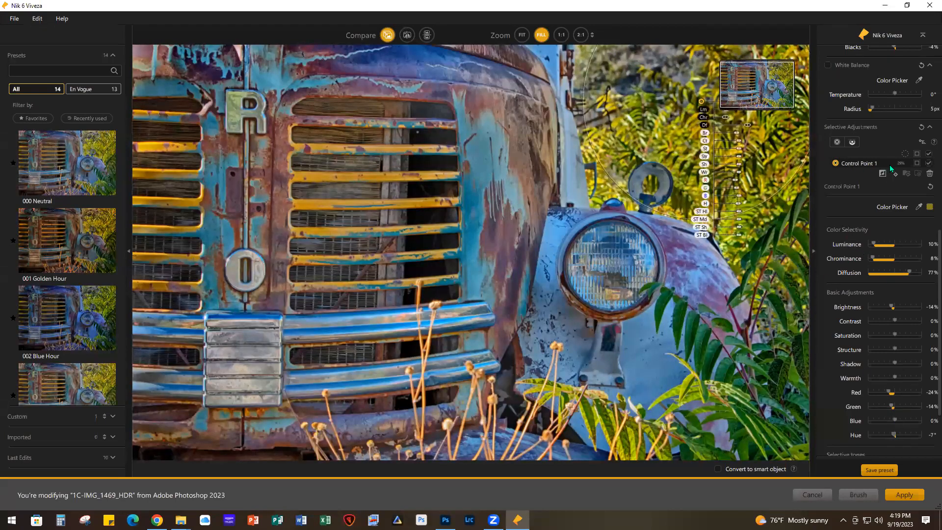
mouse_move(834, 162)
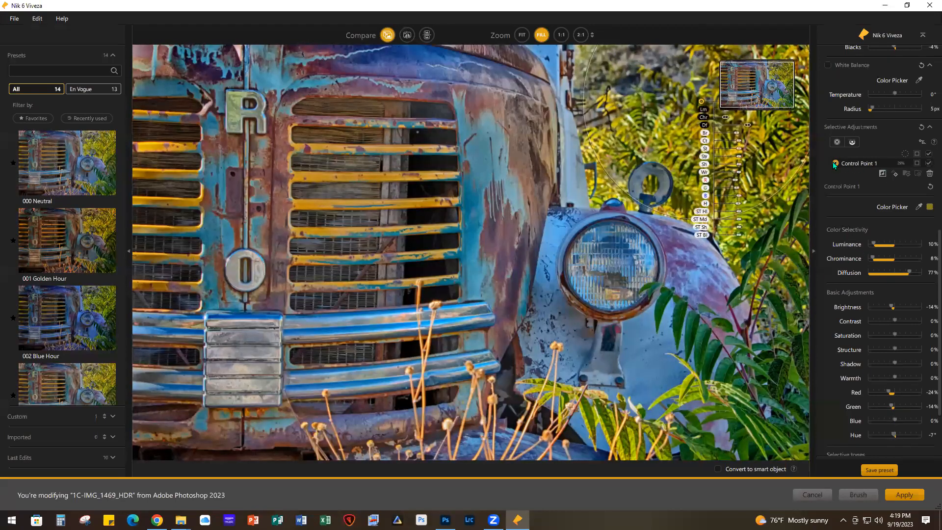
click(927, 167)
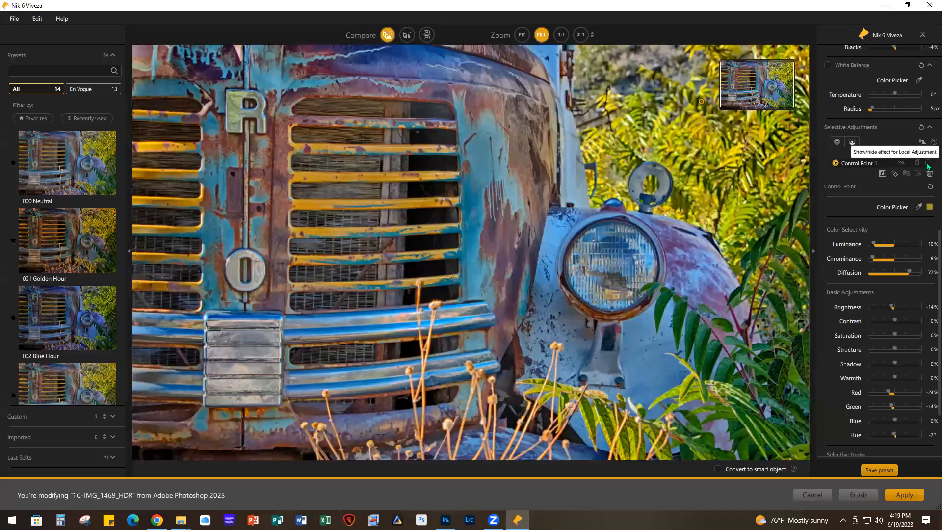
click(928, 166)
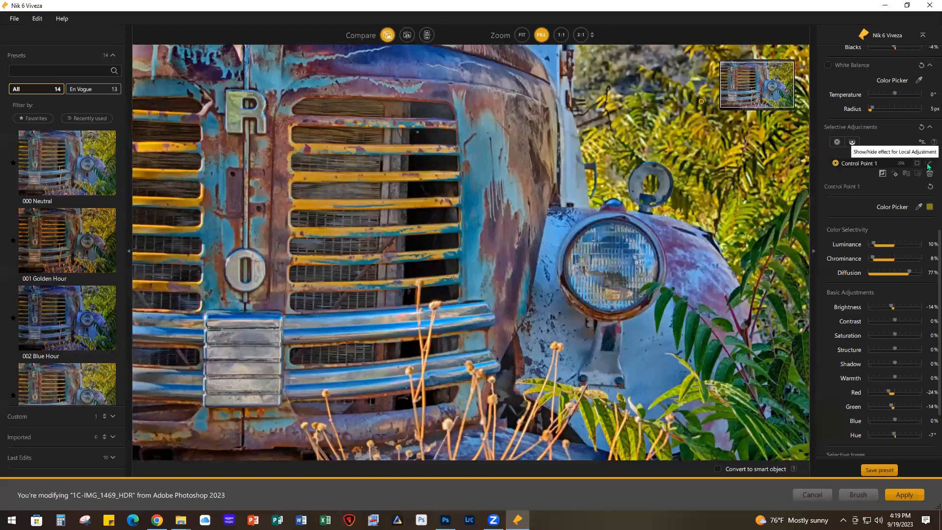
click(927, 167)
click(927, 166)
scroll(852, 162, up, 5)
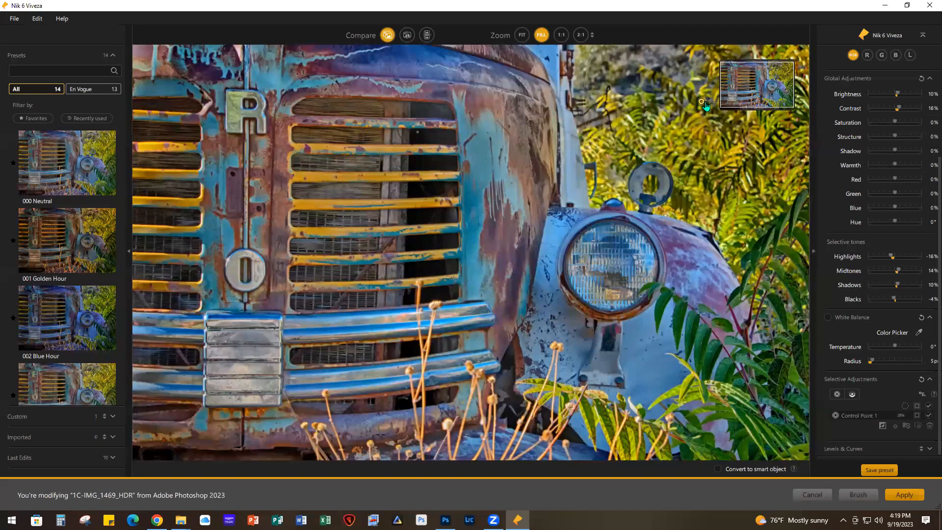
Enlarge the foliage control point's area of influence, compare its effect on and off, and apply the Viveza adjustments.
click(702, 102)
drag(659, 213, 587, 155)
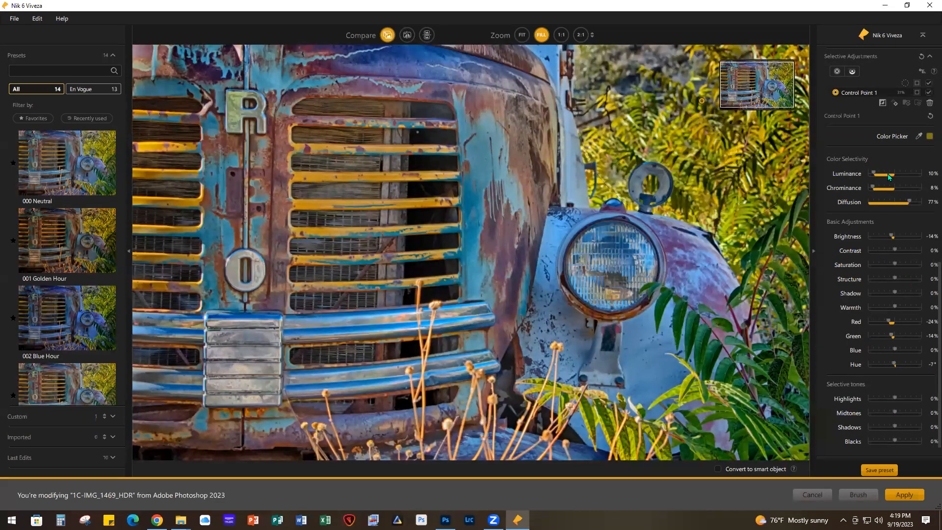
scroll(883, 157, up, 1)
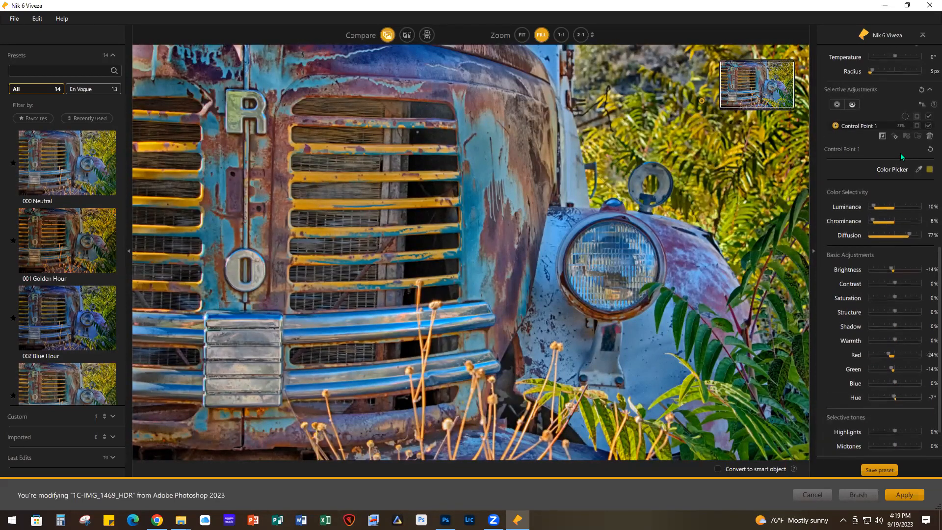
click(928, 129)
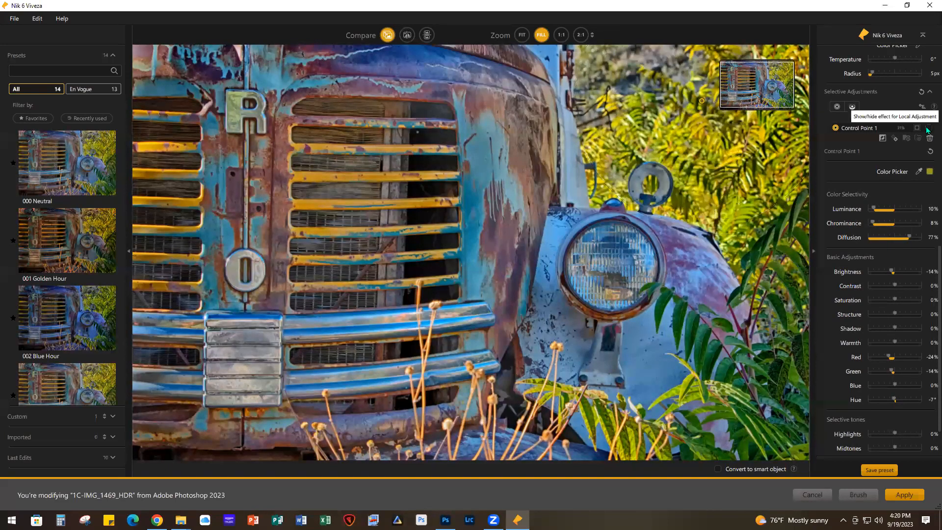
click(928, 129)
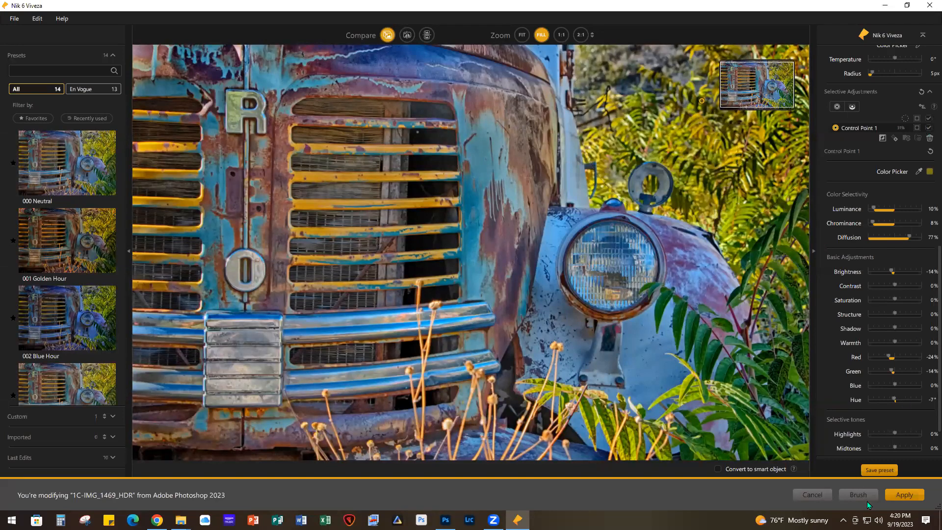
click(908, 496)
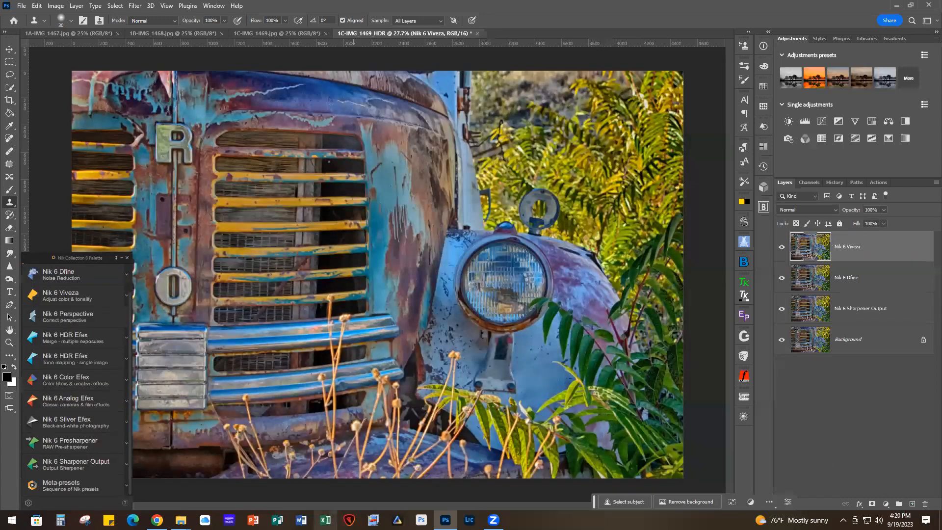
Minimize the Nik Collection palette and crop a narrow strip off both the left and right edges of the truck image.
click(121, 258)
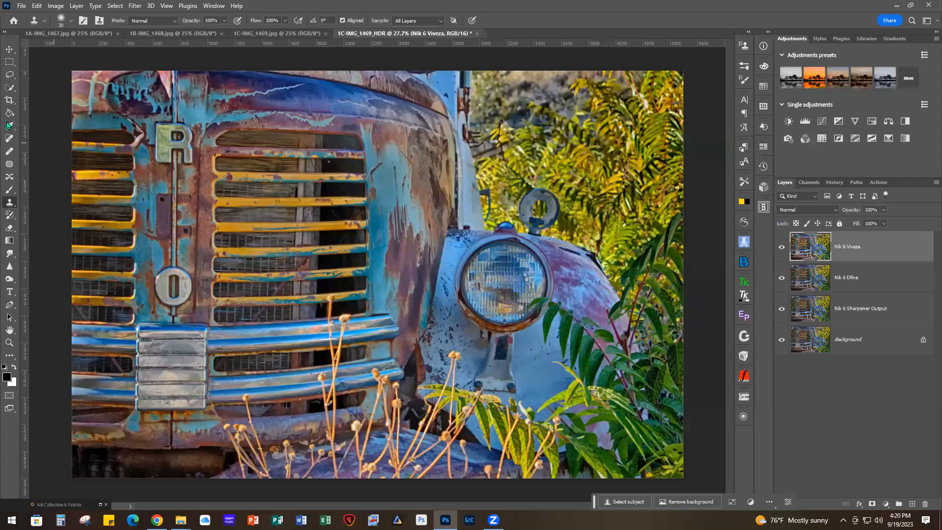
click(9, 100)
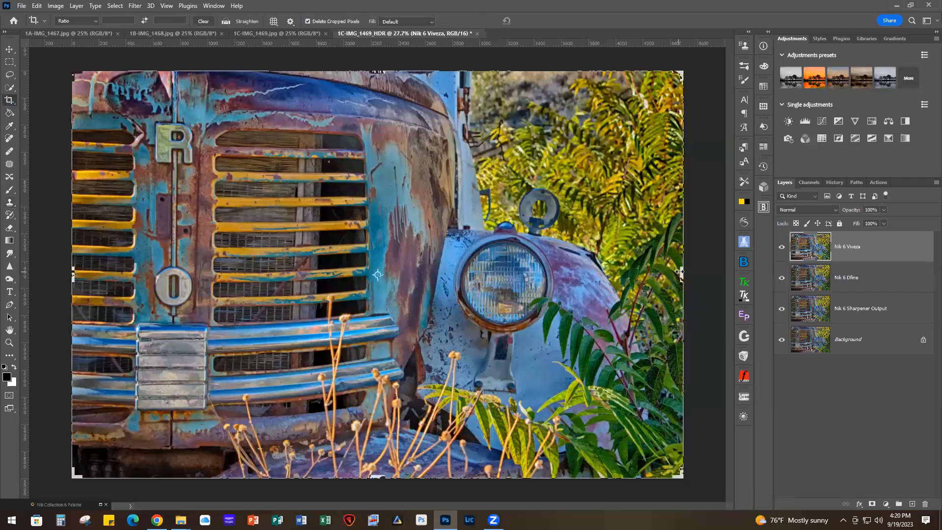
drag(682, 272, 670, 276)
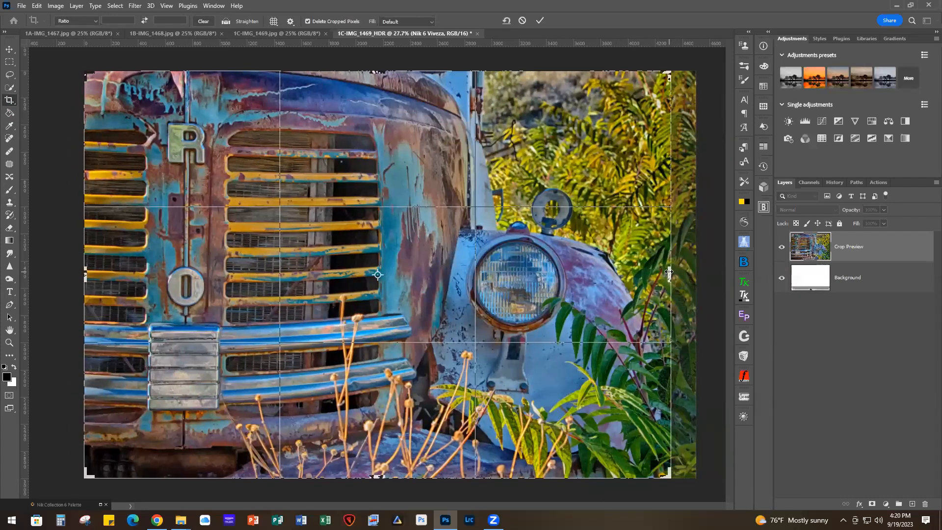
click(539, 21)
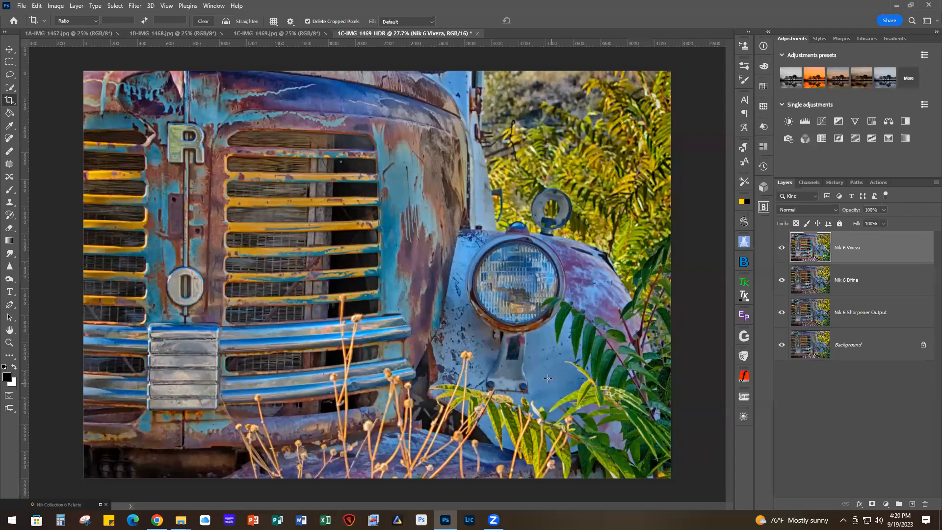
Close all the open truck images at once.
click(22, 6)
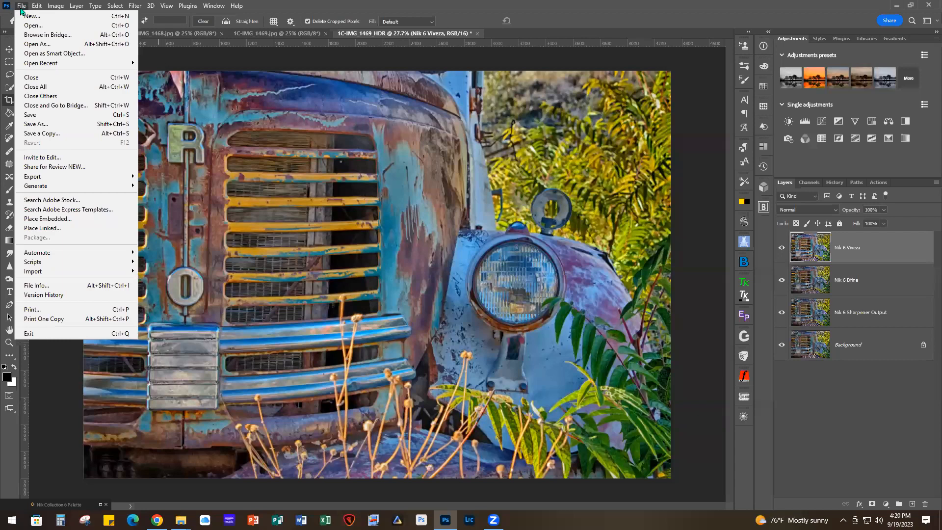
click(32, 88)
click(382, 210)
click(474, 194)
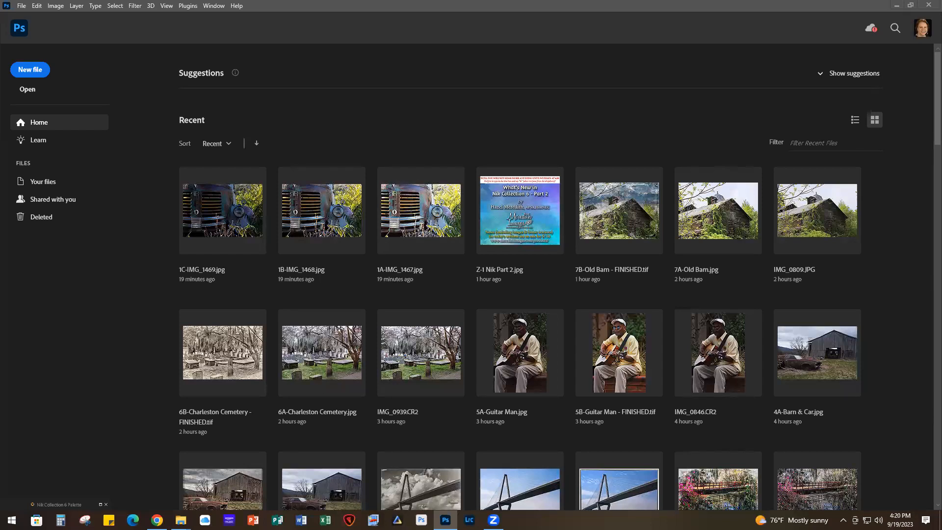
Open 2A-Sandhill Crane.CR2 from Camera Raw into Photoshop with its default raw settings.
key(alt+Tab)
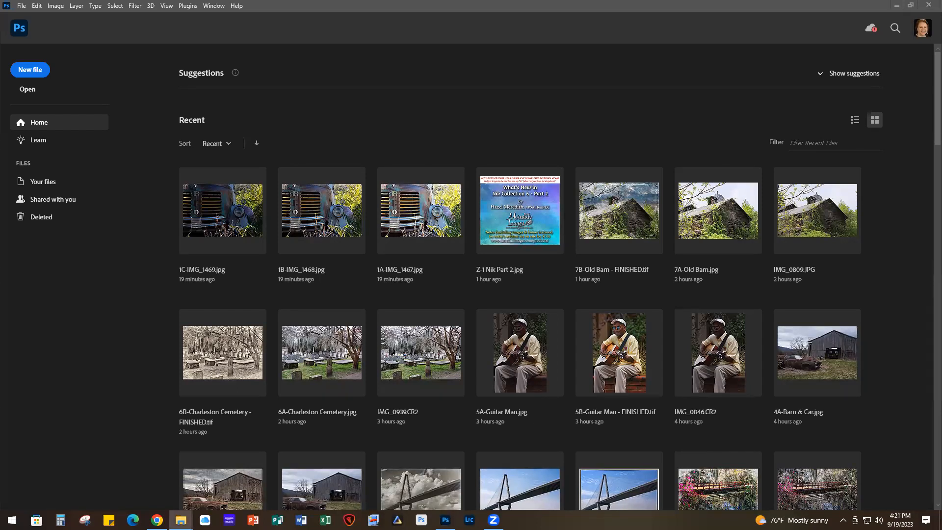
key(alt+Tab)
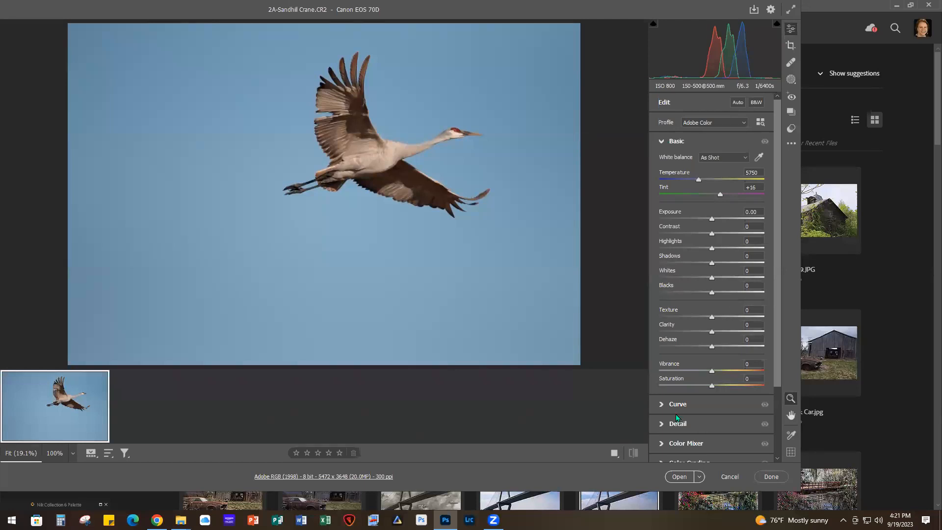
click(678, 478)
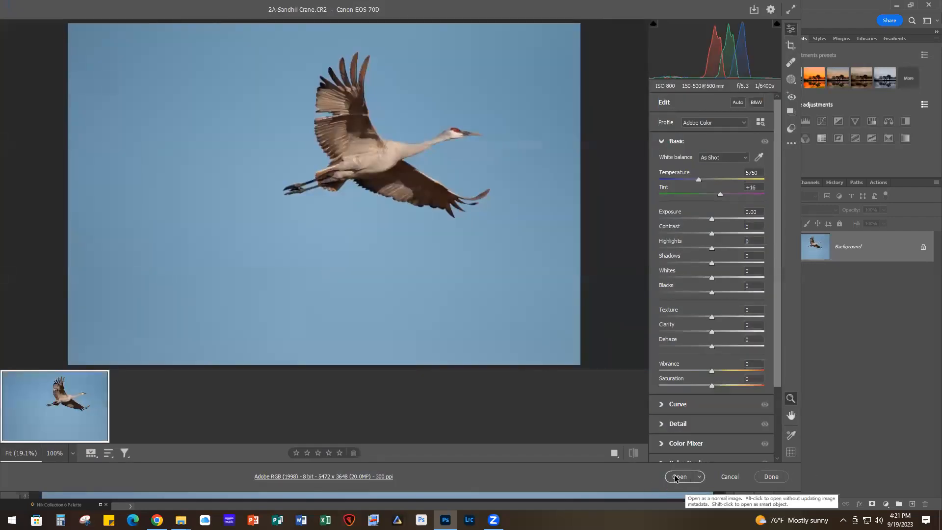
click(677, 476)
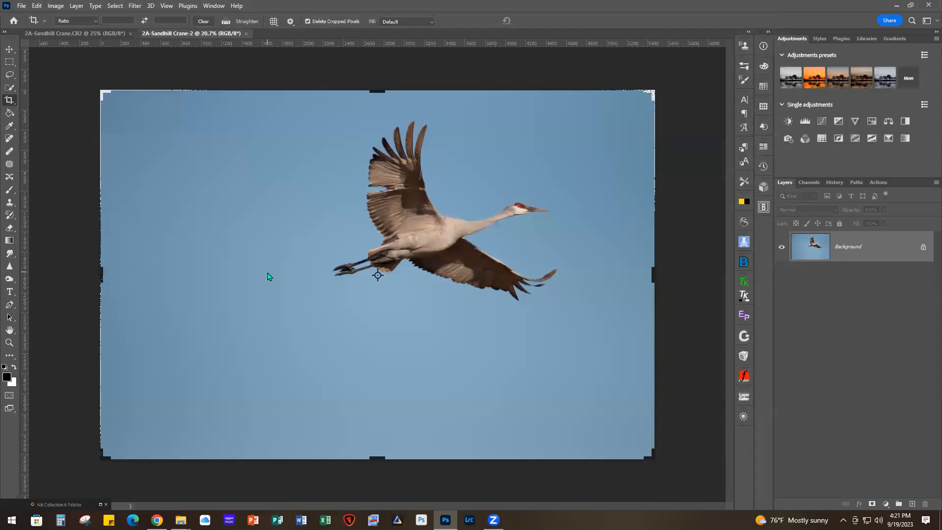
Open the crane image in Nik 6 Presharpener and apply Adaptive Sharpening 63%, Balance Sharpening 40% toward Edges, and HighISO image quality.
click(98, 505)
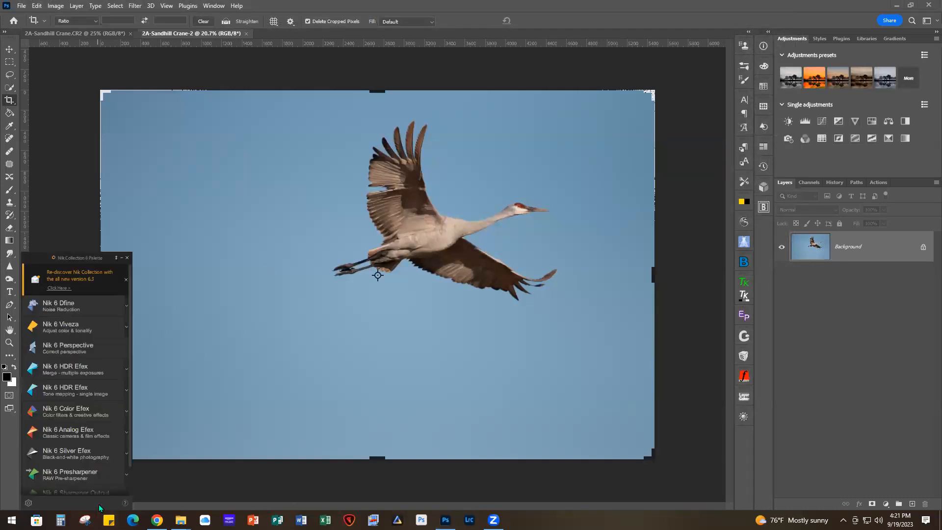
scroll(84, 435, down, 1)
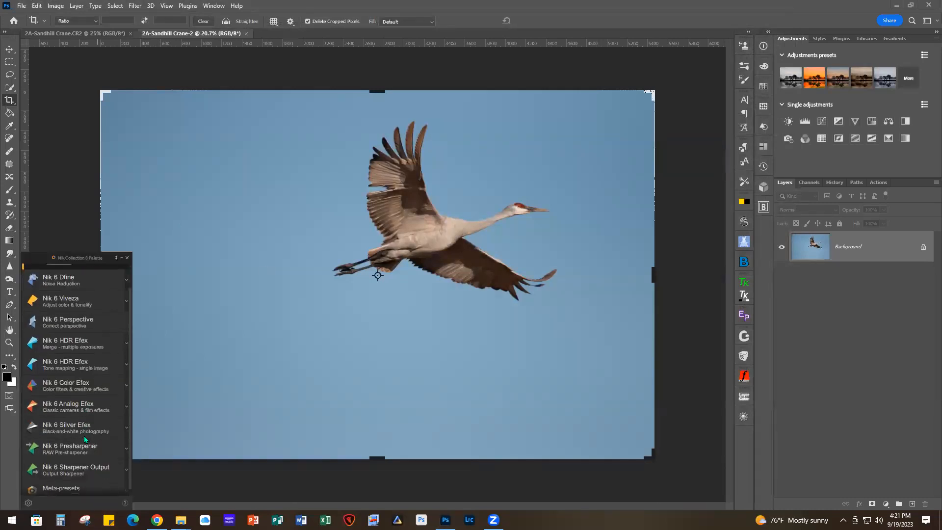
click(60, 444)
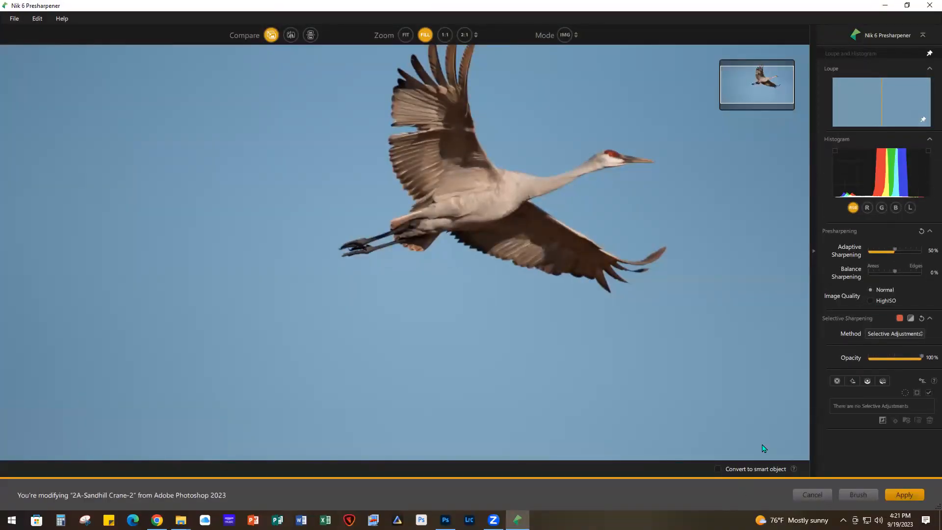
click(901, 250)
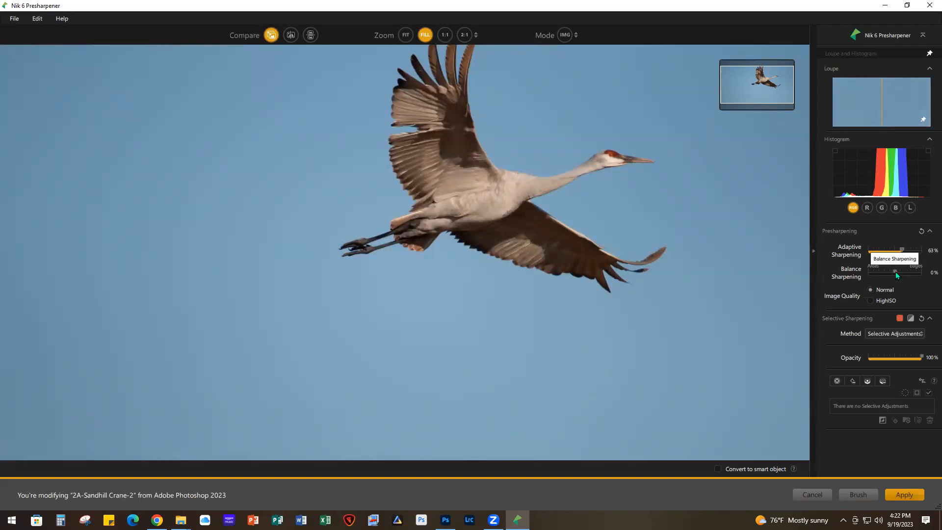
drag(896, 272, 904, 272)
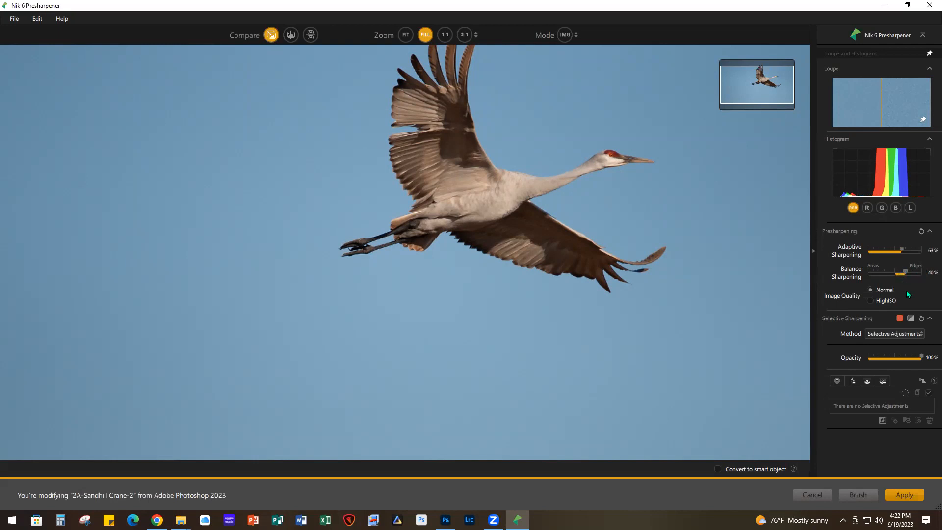
click(870, 300)
click(904, 494)
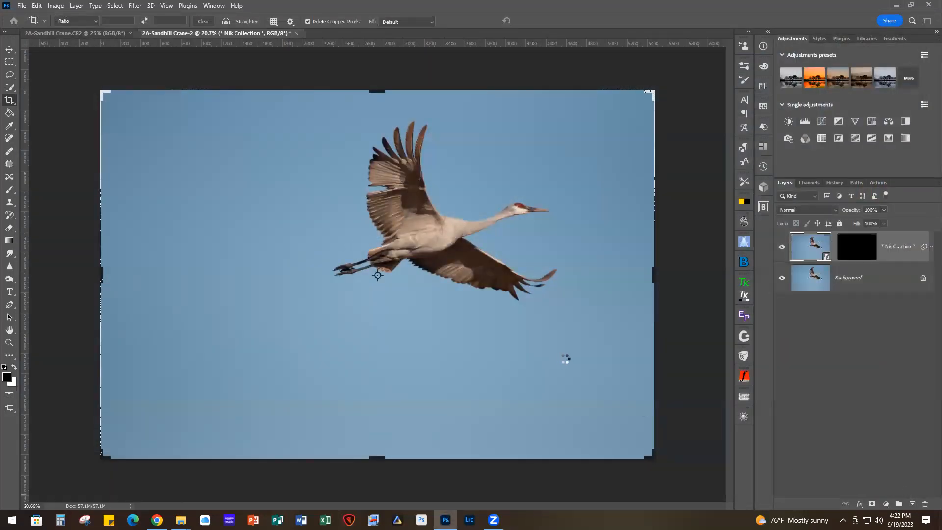
Inspect the crane's feathers up close with the Nik 6 Presharpener layer hidden and shown again.
scroll(565, 359, up, 3)
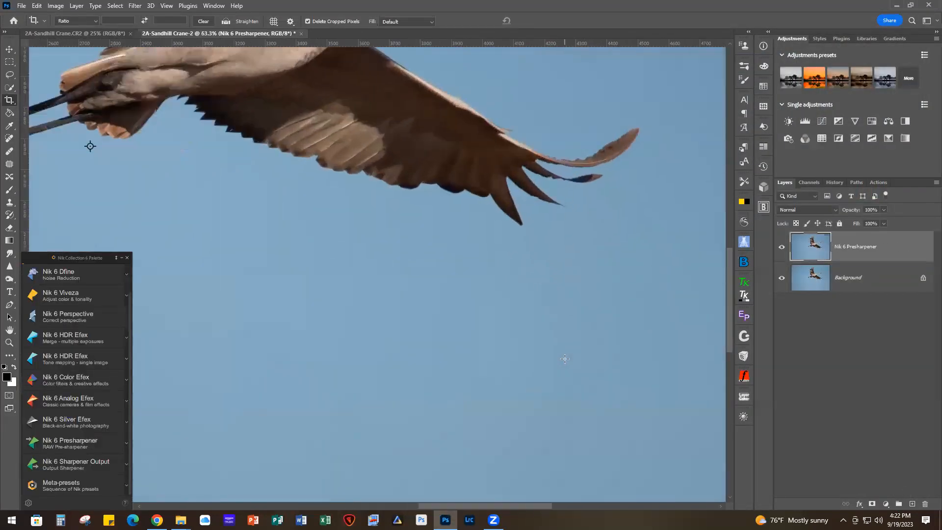
drag(551, 243, 771, 514)
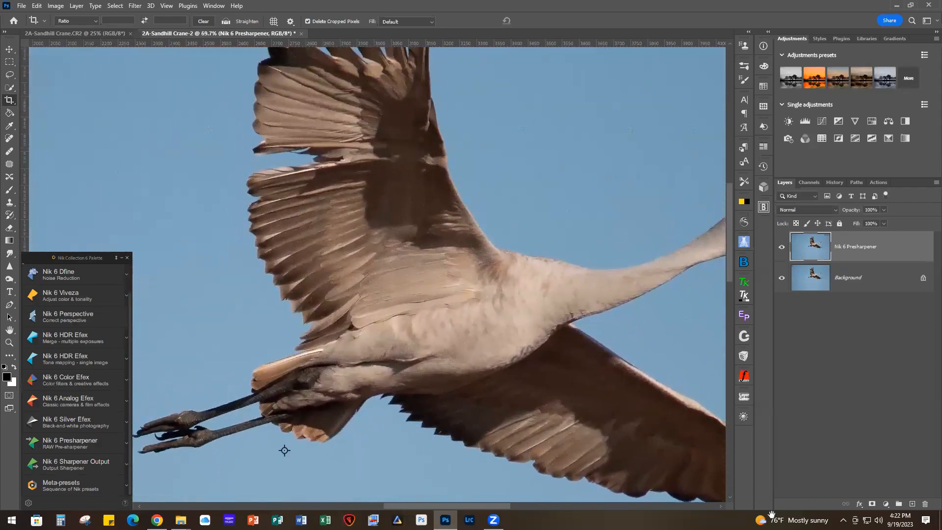
click(782, 247)
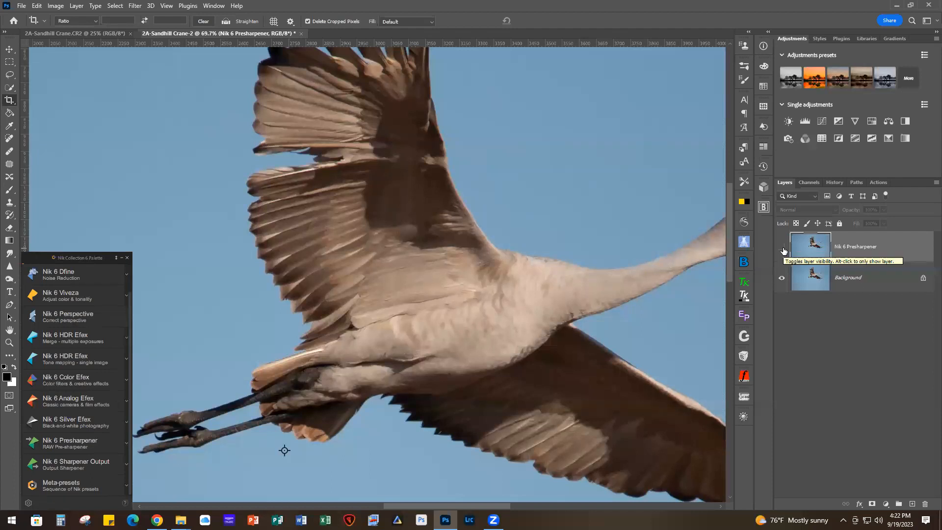
scroll(507, 332, up, 2)
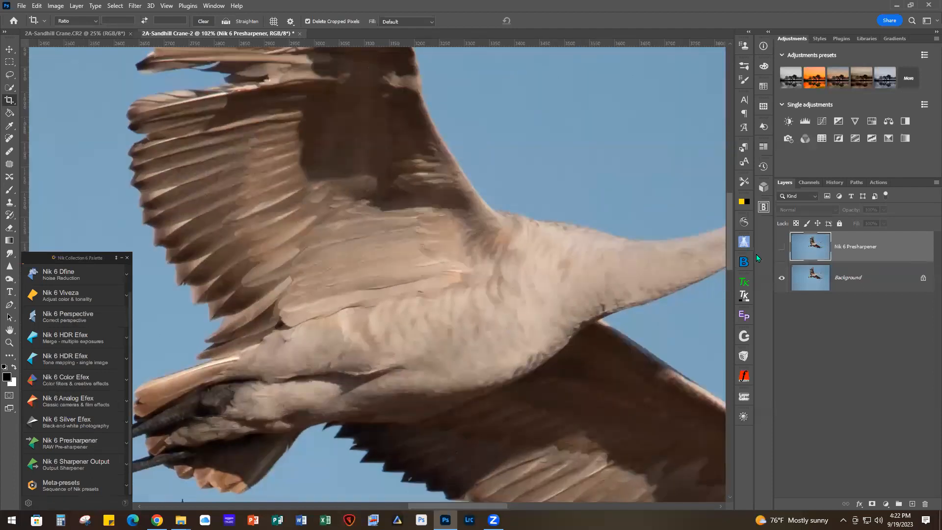
click(782, 248)
scroll(562, 387, down, 6)
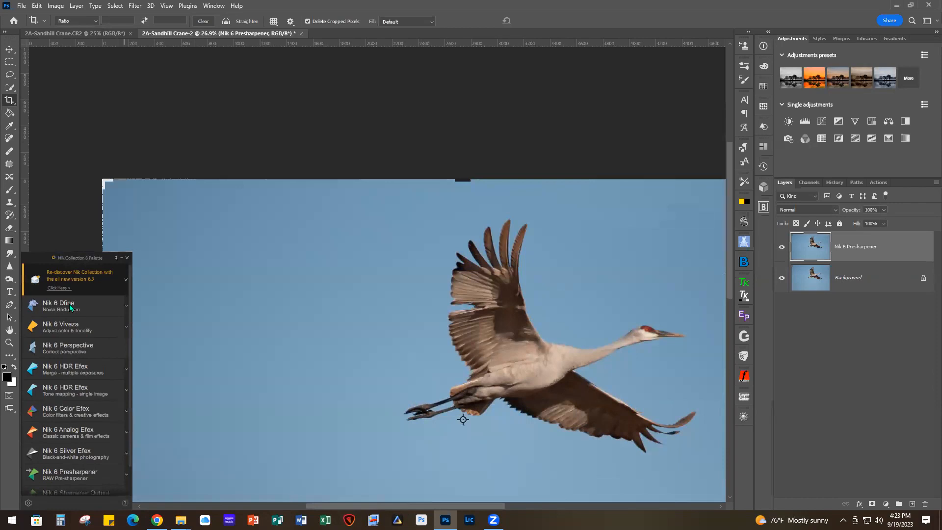
Open the crane image in Nik 6 Dfine and measure noise manually from an added sample area on the raised wing.
click(70, 304)
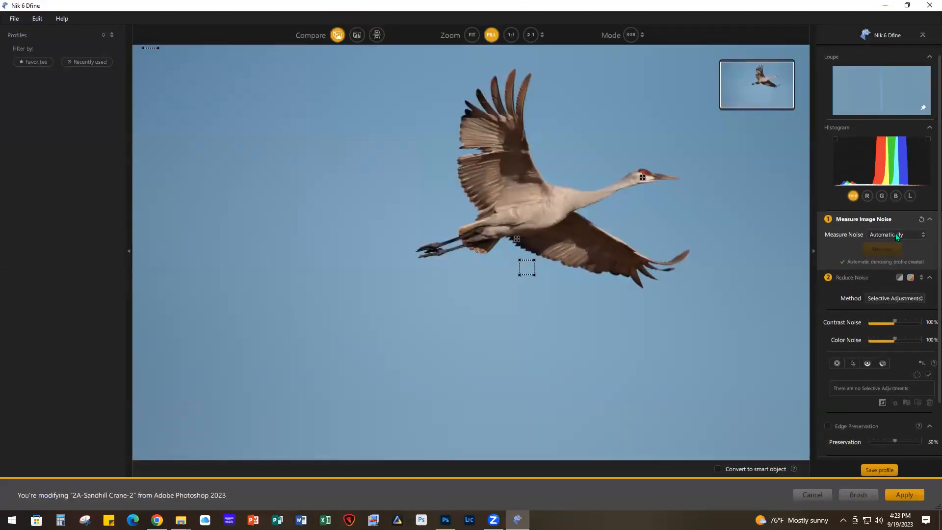
click(921, 235)
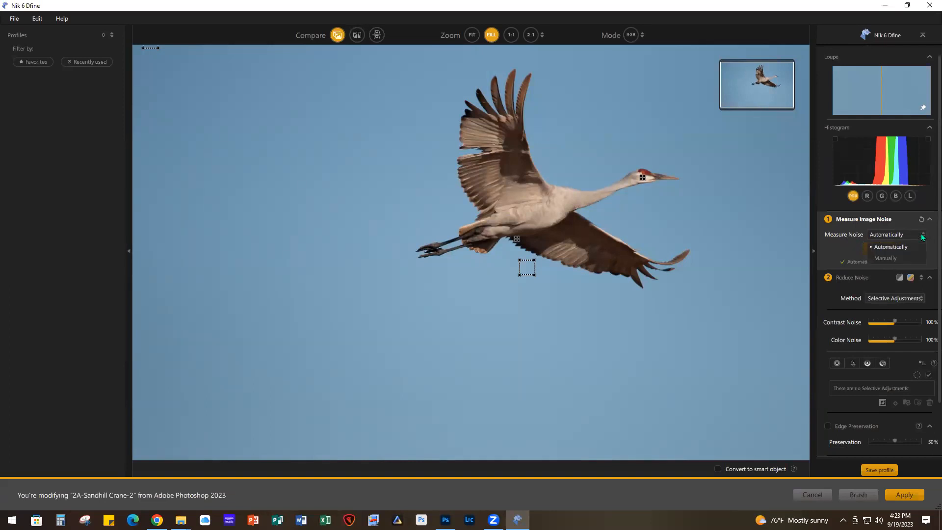
click(882, 258)
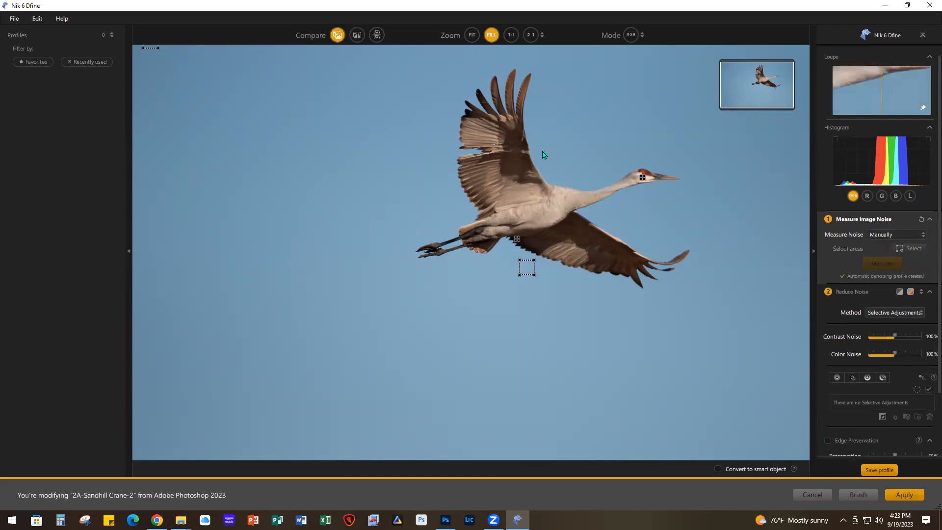
drag(480, 159, 529, 201)
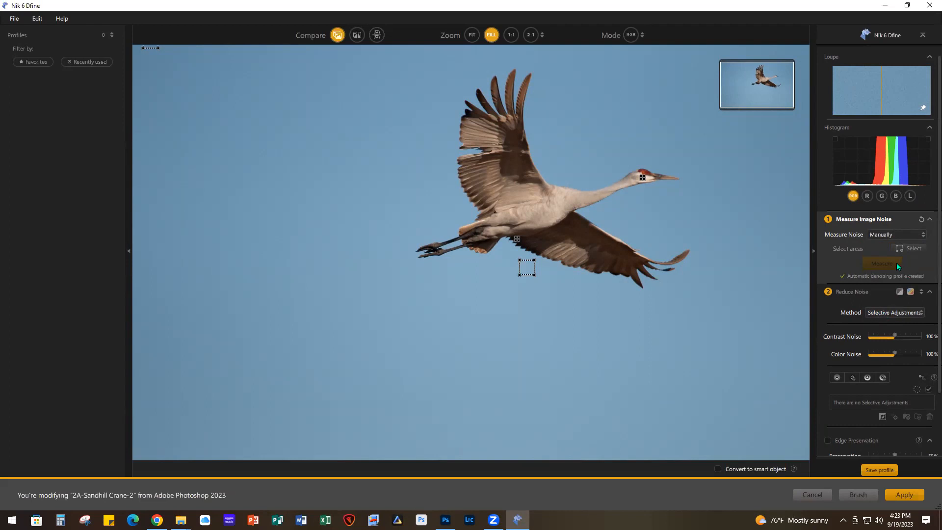
click(912, 249)
drag(481, 145, 512, 175)
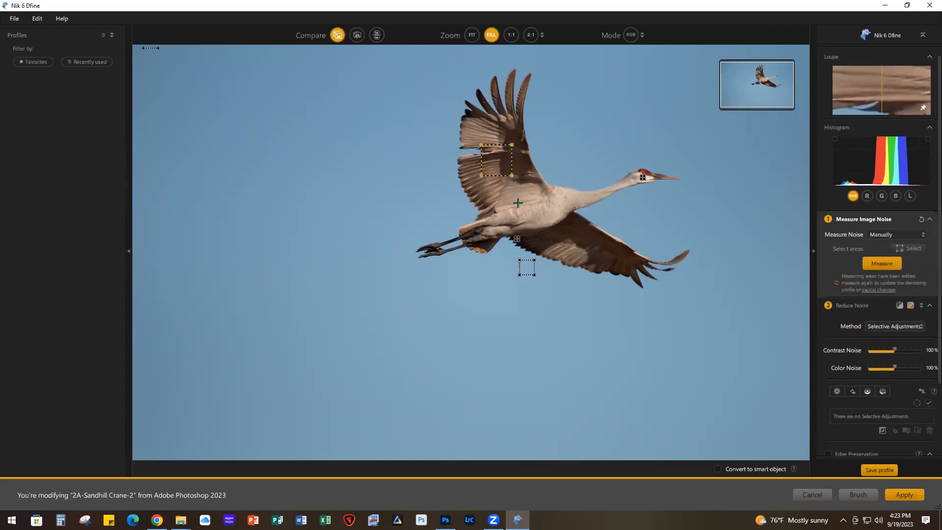
click(886, 268)
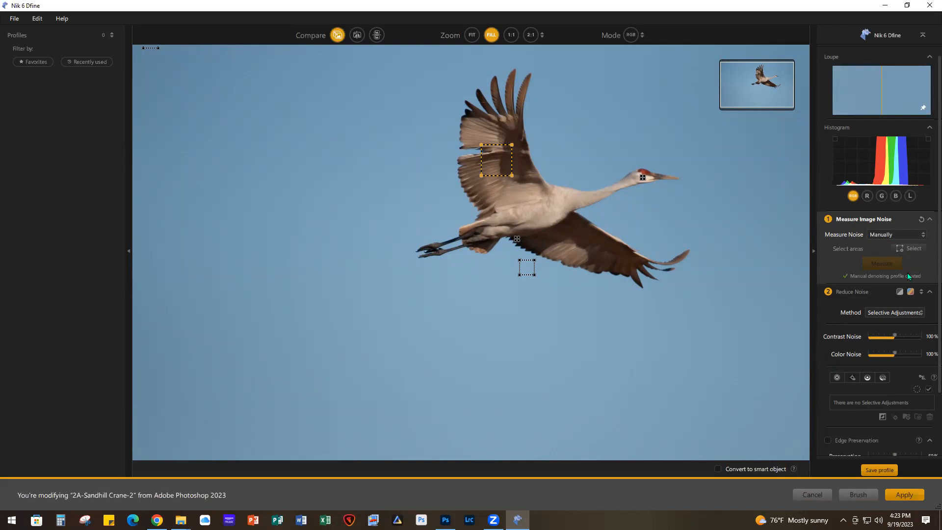
Examine the crane's body and wings at 1:1 with and without the noise reduction.
click(510, 34)
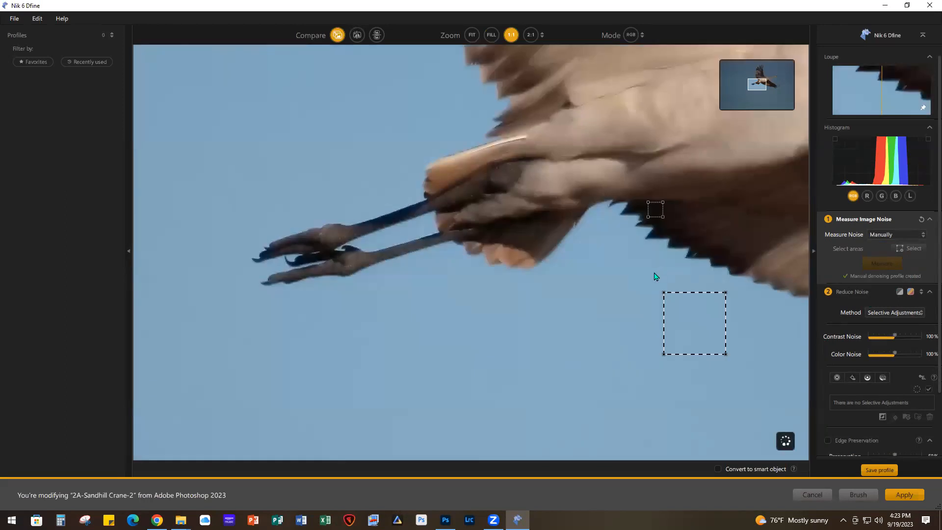
drag(678, 134, 540, 266)
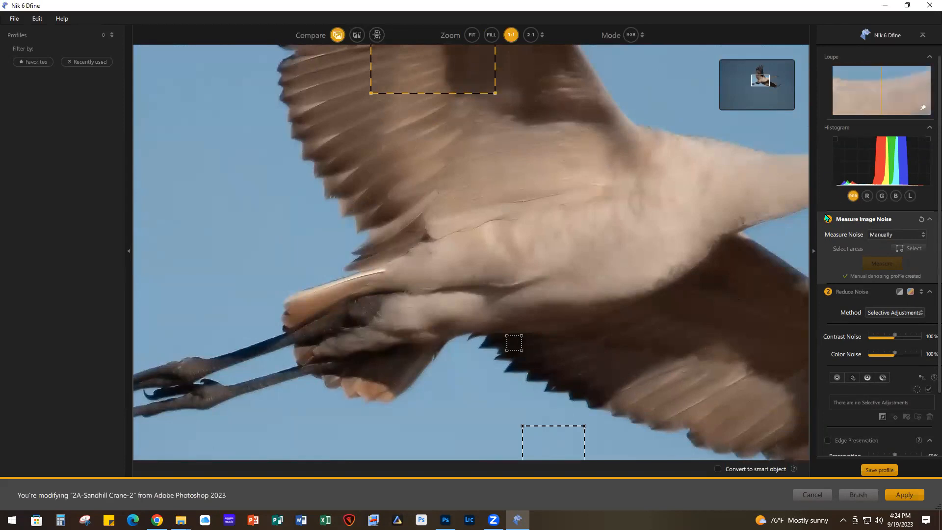
click(336, 35)
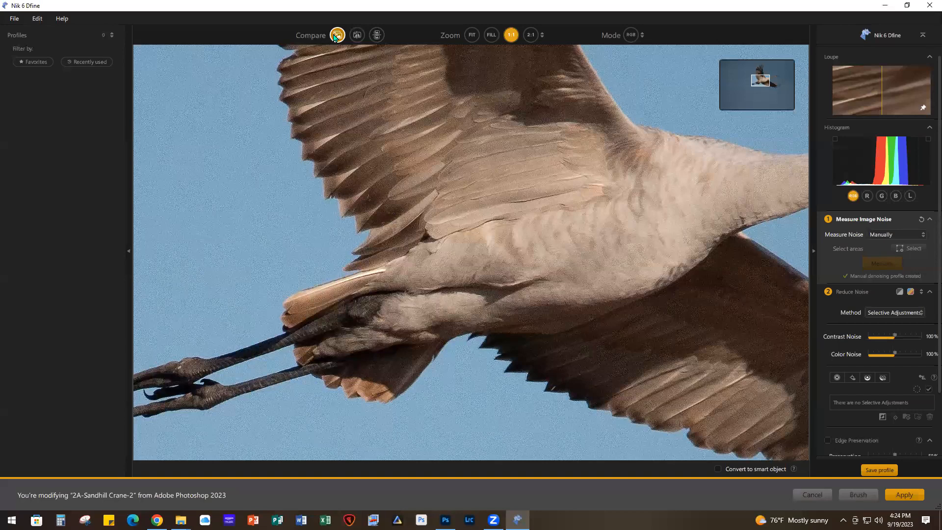
click(337, 35)
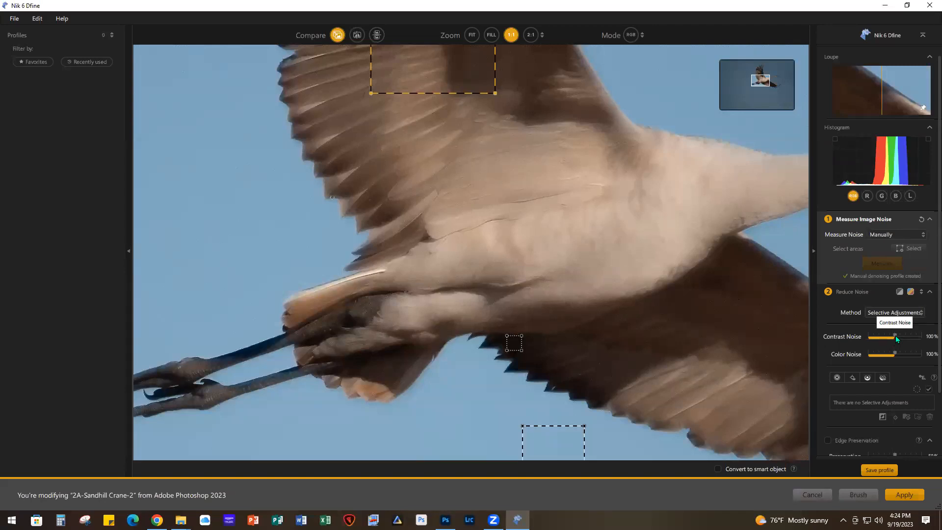
Reduce Contrast Noise to 33% and Color Noise to 60%, enable and raise Edge Preservation, and apply the Dfine noise reduction.
drag(896, 336, 878, 337)
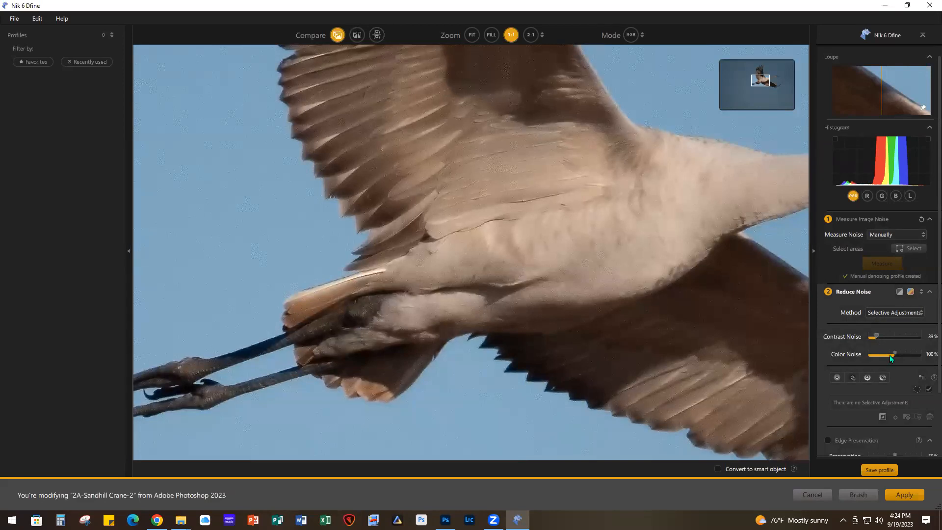
drag(894, 353, 885, 353)
scroll(894, 400, down, 3)
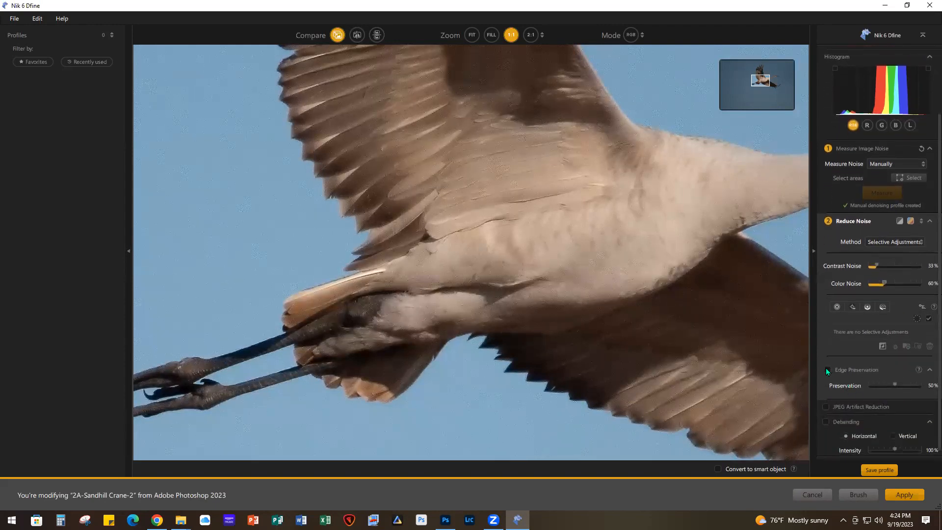
click(828, 369)
drag(900, 385, 911, 384)
click(898, 496)
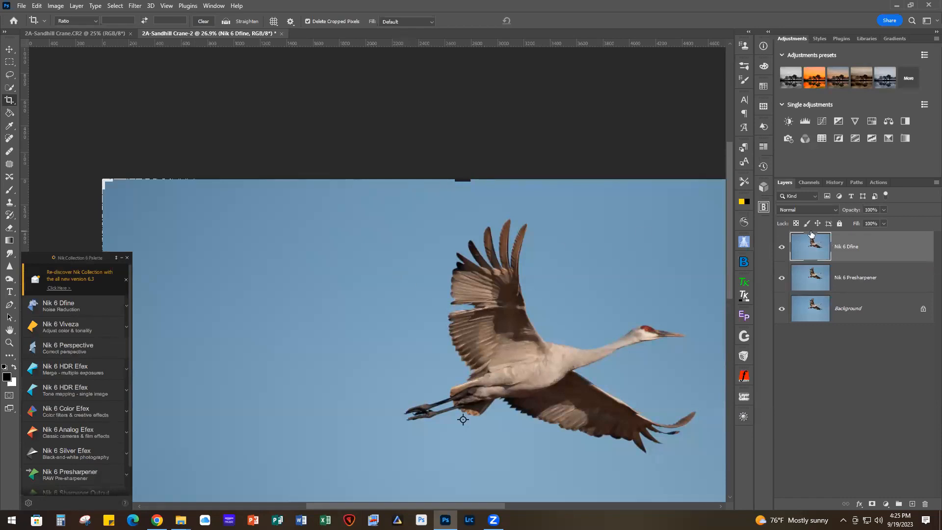
Mask the Nik 6 Presharpener layer to the crane using Select Subject, and copy that mask to the Nik 6 Dfine layer.
click(893, 279)
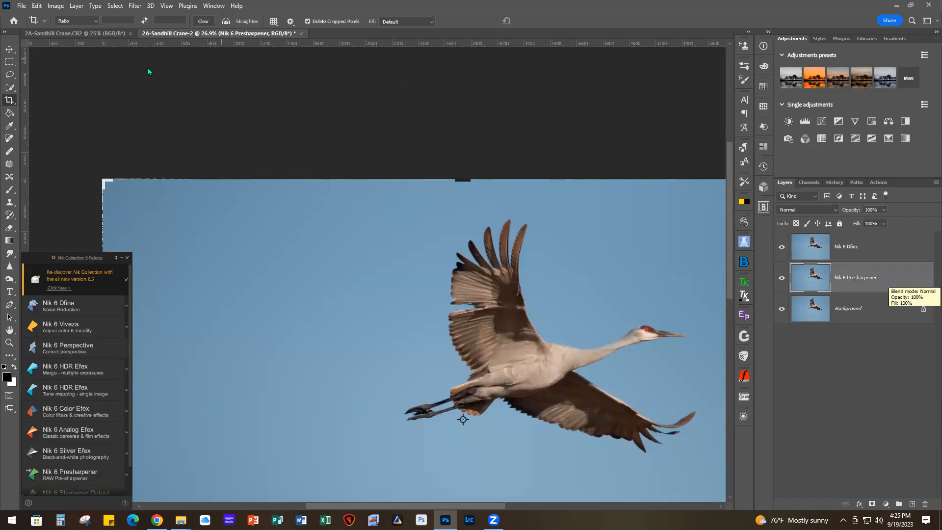
click(11, 88)
right_click(11, 88)
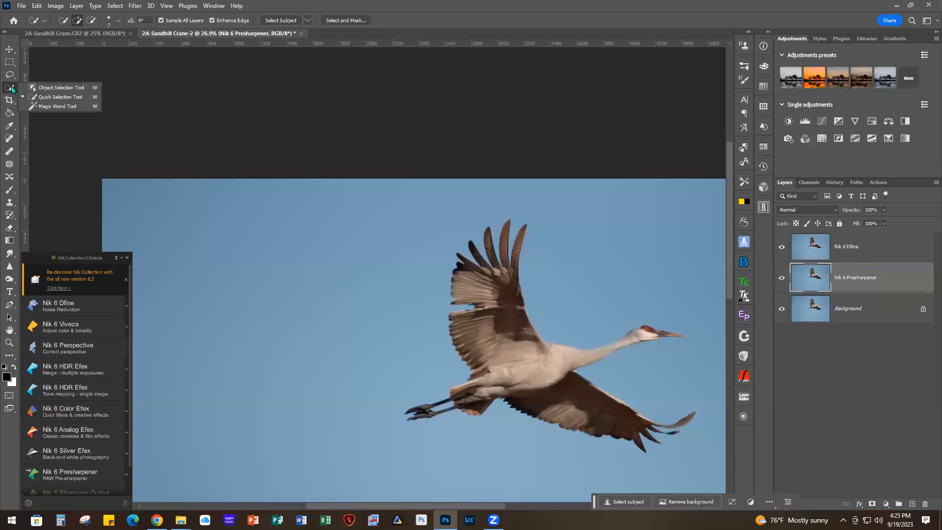
click(67, 88)
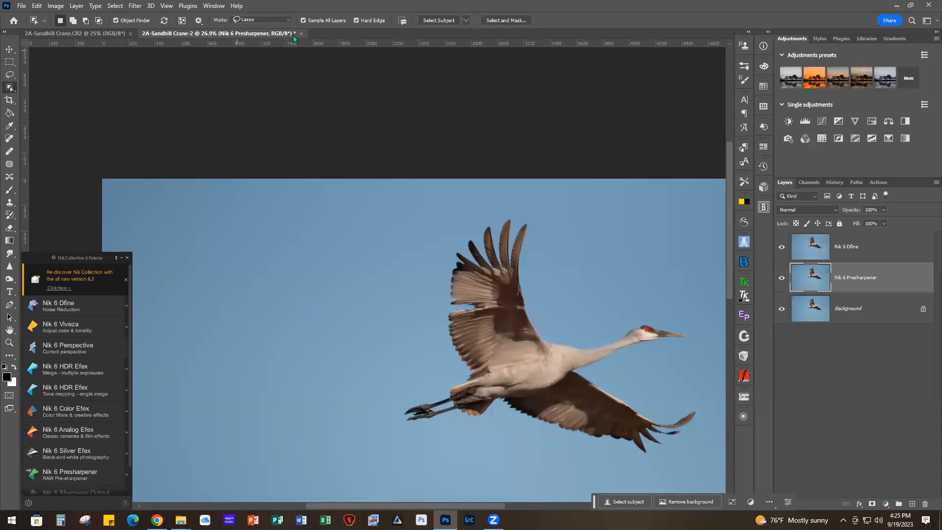
click(437, 20)
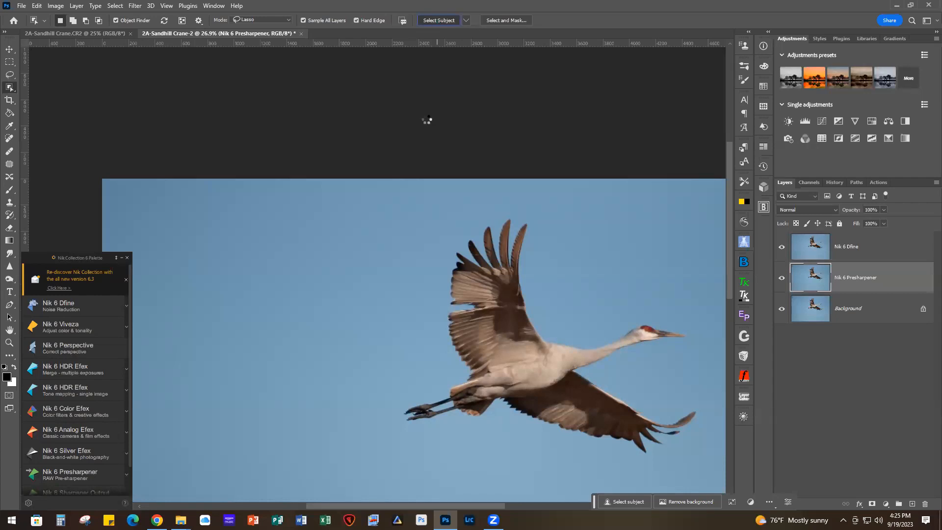
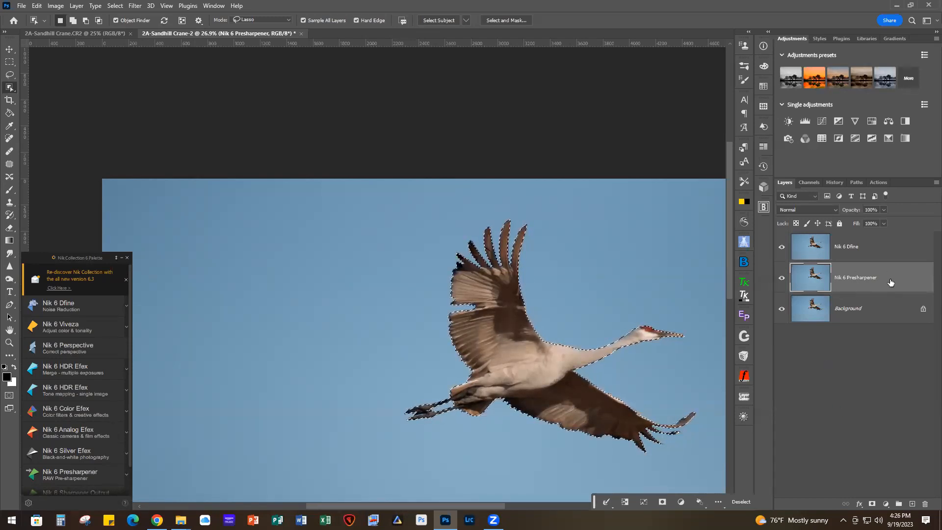
click(872, 504)
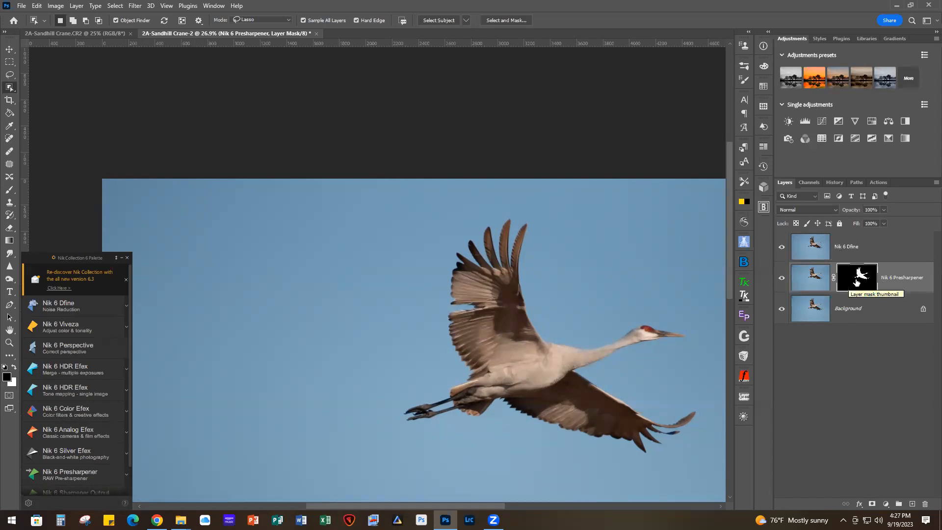
drag(860, 281, 860, 247)
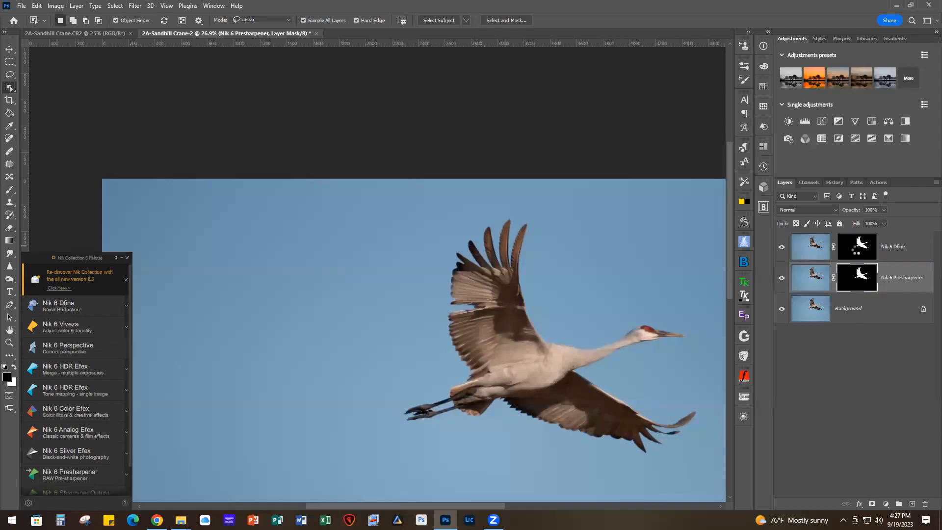
Examine the sky up close with the Nik 6 Dfine layer toggled off and on, and with its mask disabled and re-enabled.
scroll(272, 252, up, 10)
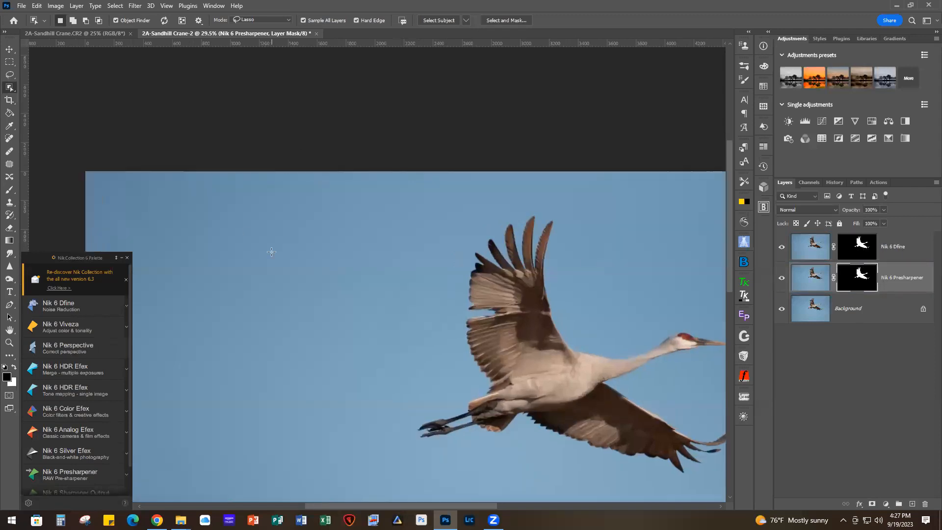
scroll(271, 252, down, 1)
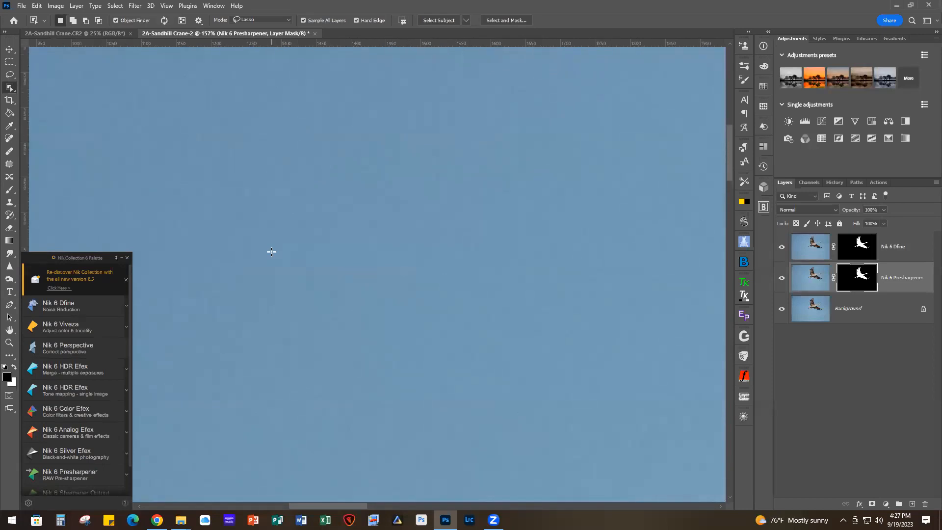
click(782, 249)
click(782, 247)
right_click(863, 245)
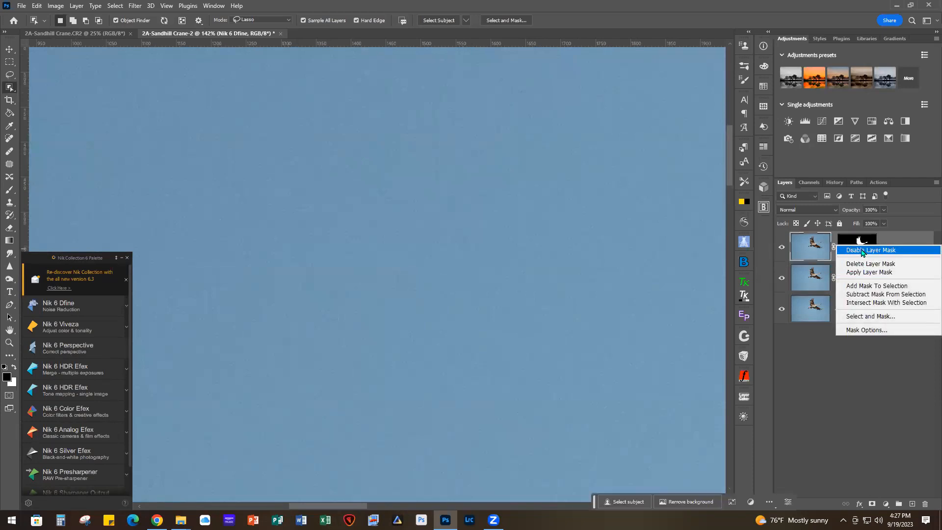
click(862, 251)
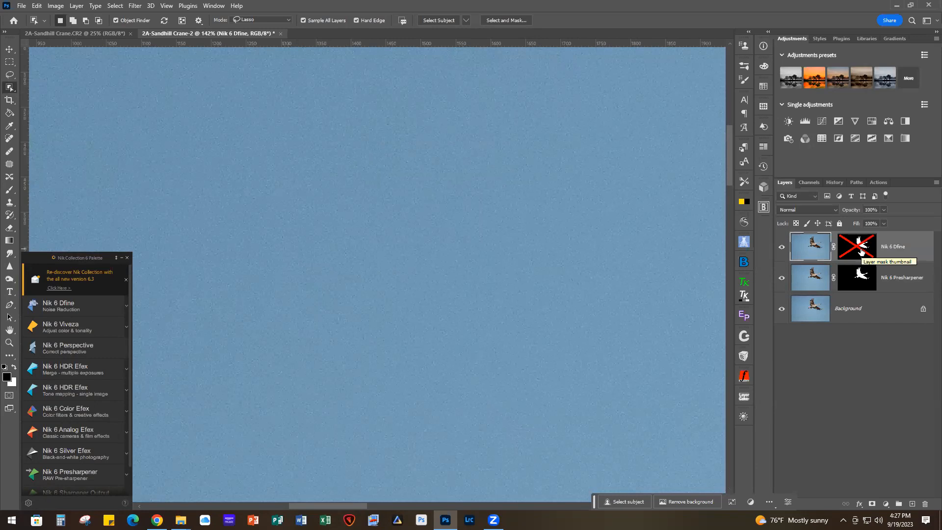
right_click(861, 251)
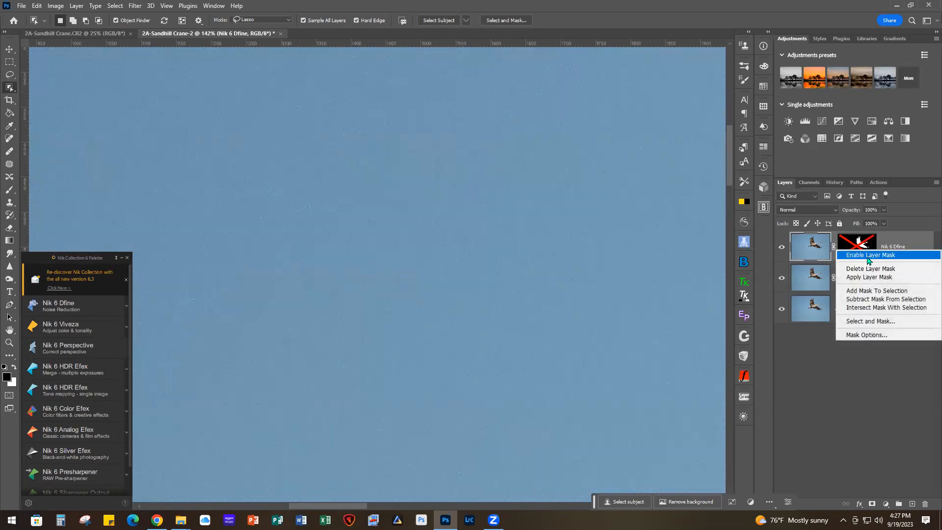
click(867, 256)
Check the Nik 6 Dfine layer mask's coverage by toggling its colored overlay with the whole crane image in view.
key(backslash)
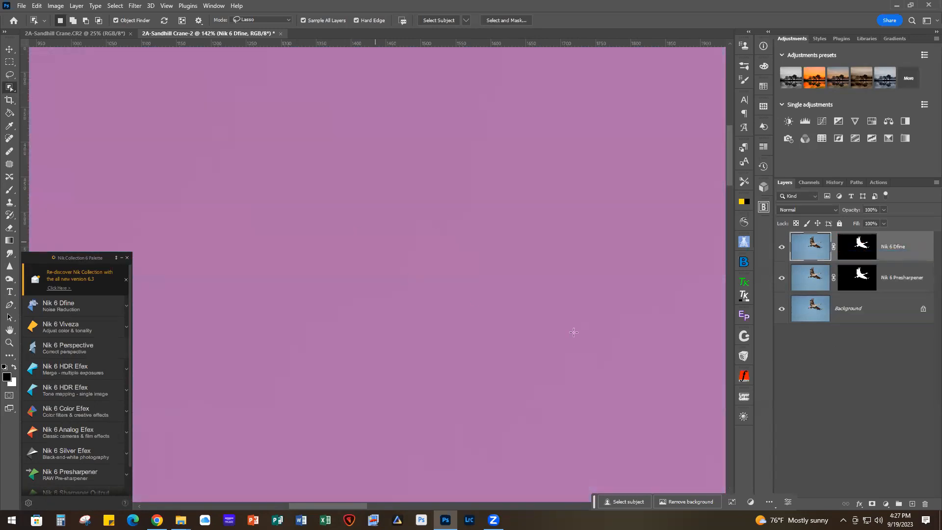
key(backslash)
scroll(648, 306, down, 5)
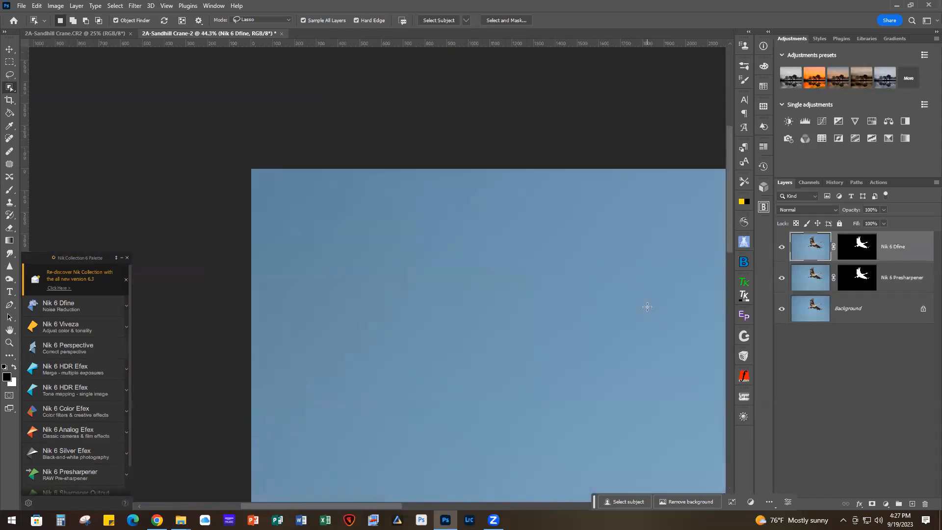
key(backslash)
scroll(647, 306, down, 2)
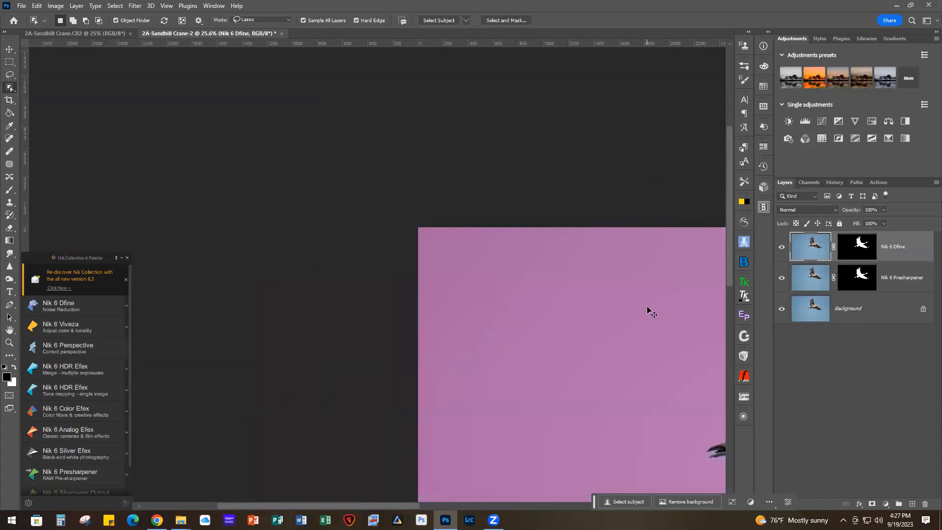
key(ctrl+0)
key(backslash)
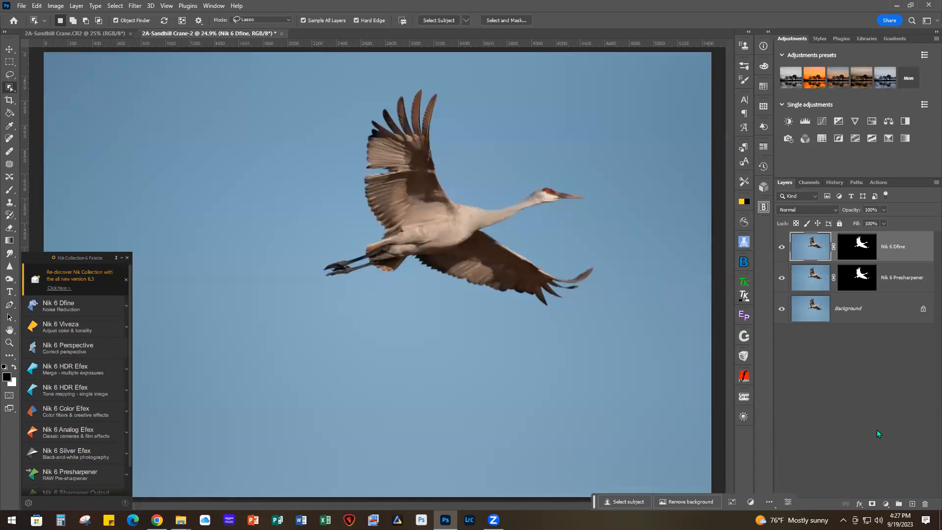
key(backslash)
key(backslash)
key(backslash)
key(backslash)
key(backslash)
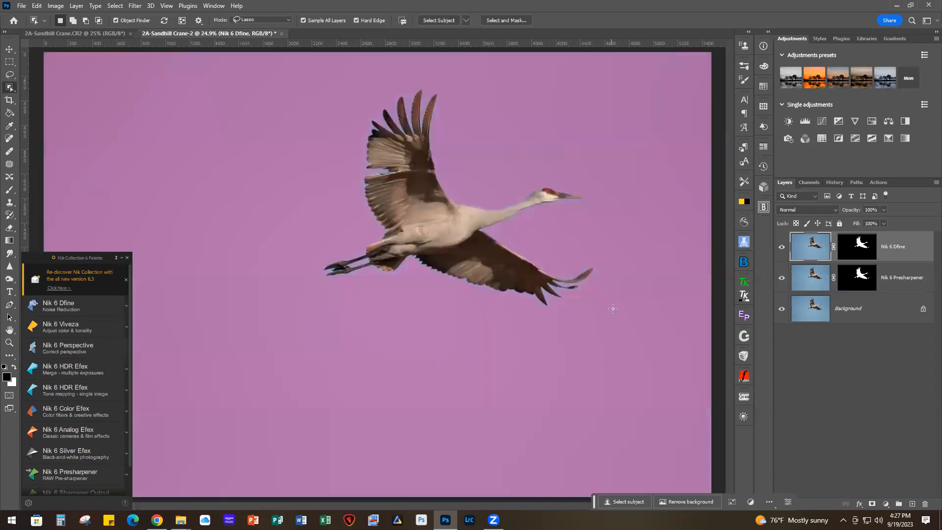
Toggle the Nik 6 Dfine mask's colored overlay repeatedly to compare the protected sky with the uncovered crane.
key(backslash)
key(backslash)
key(backslash)
key(backslash)
key(backslash)
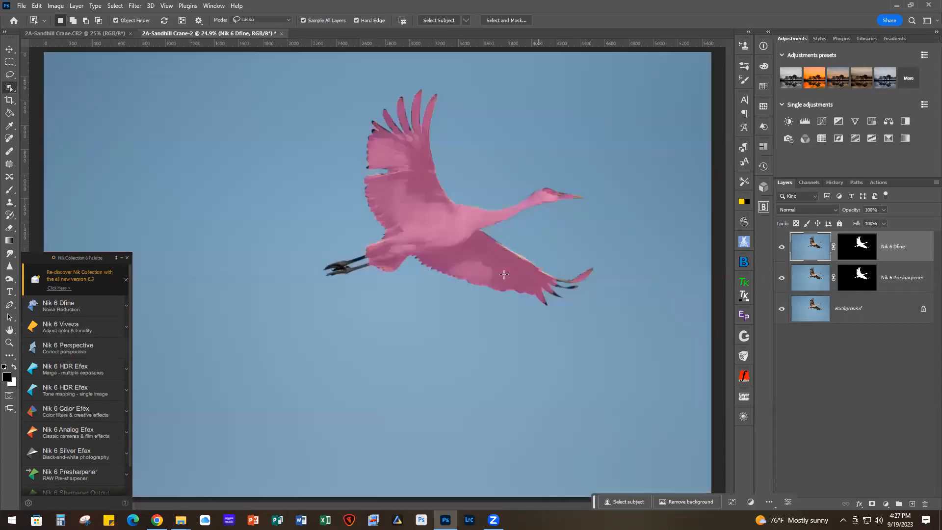
key(backslash)
key(backslash)
Open the image in Nik 6 Viveza and apply the 010 Adjust Sky preset with the whole crane in view.
click(69, 325)
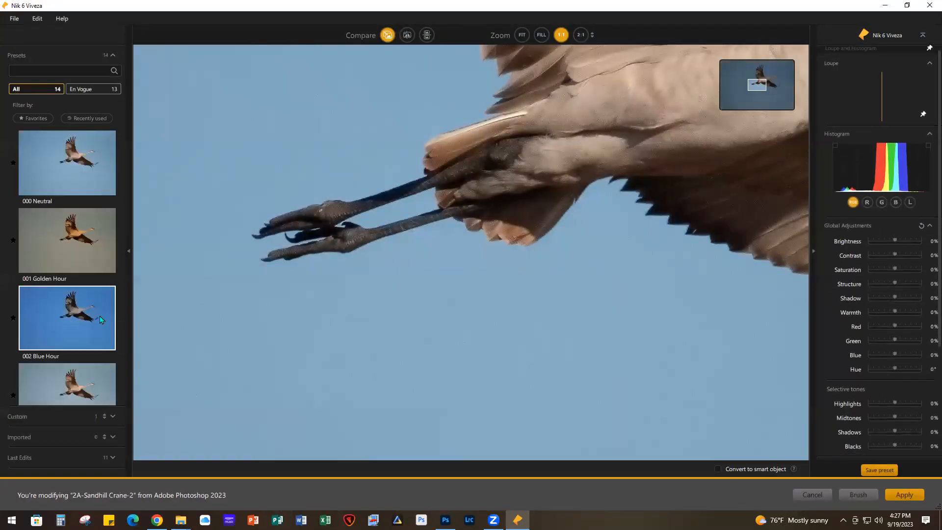
scroll(79, 308, down, 5)
scroll(78, 310, down, 3)
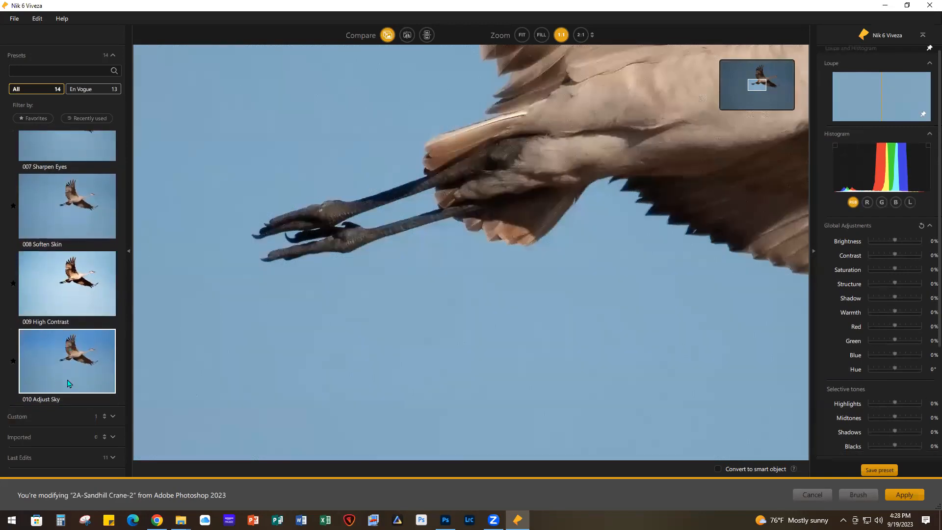
scroll(54, 353, down, 1)
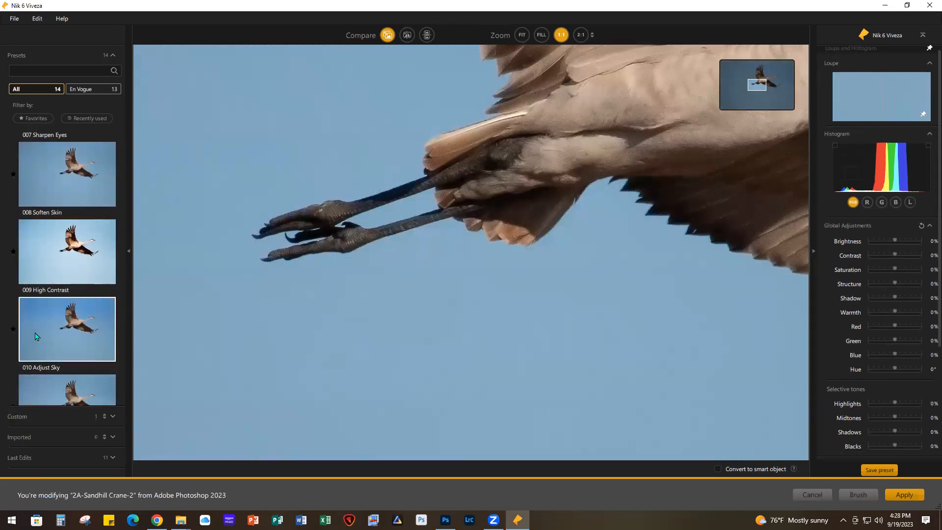
click(542, 35)
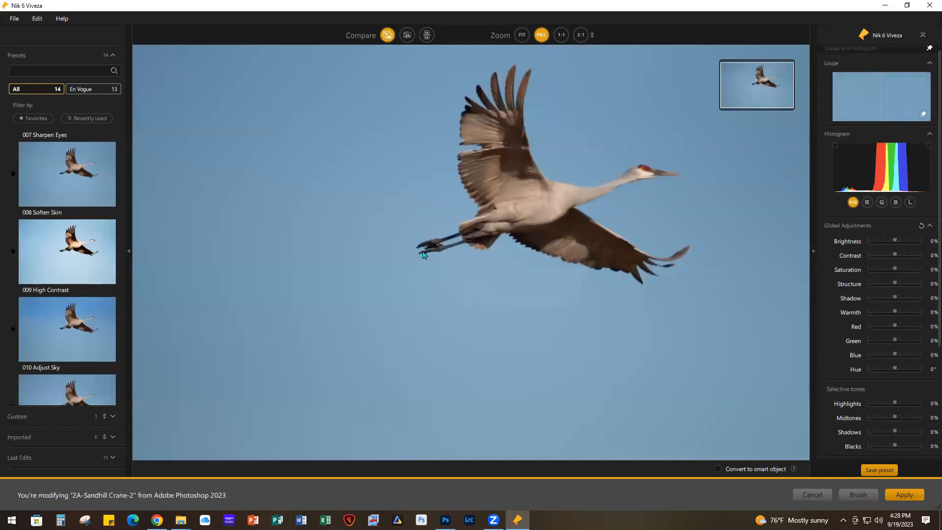
click(56, 342)
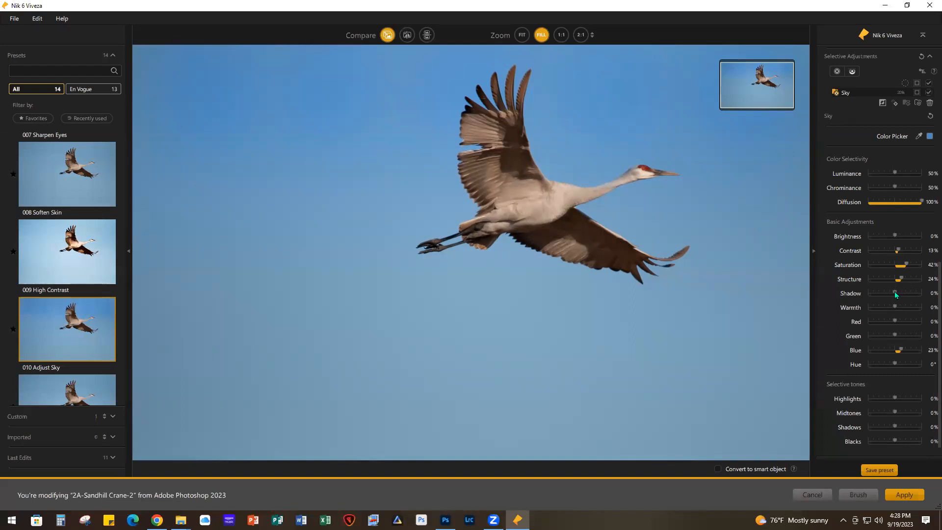
Set the Sky adjustment's Shadow to 34%, and its selective tones to Highlights -18%, Shadows 16% and Blacks -6%.
drag(896, 292, 902, 293)
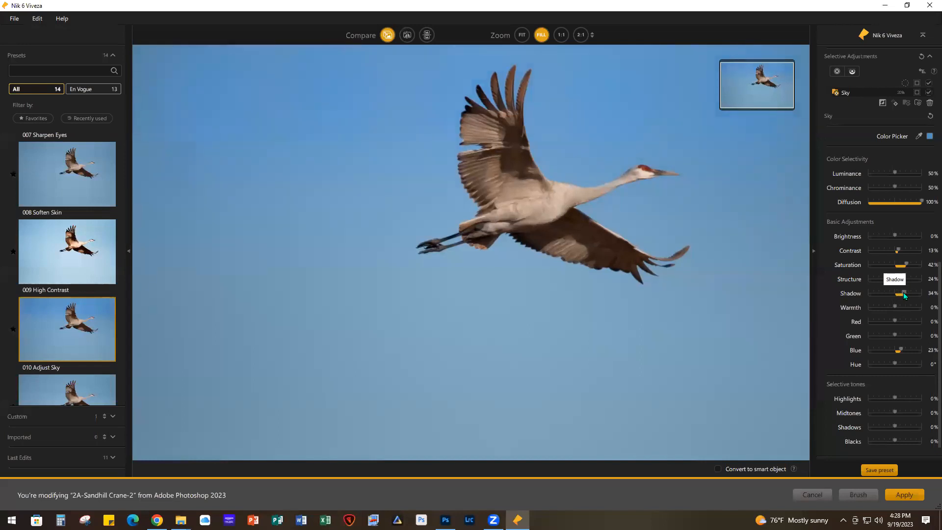
scroll(892, 373, down, 1)
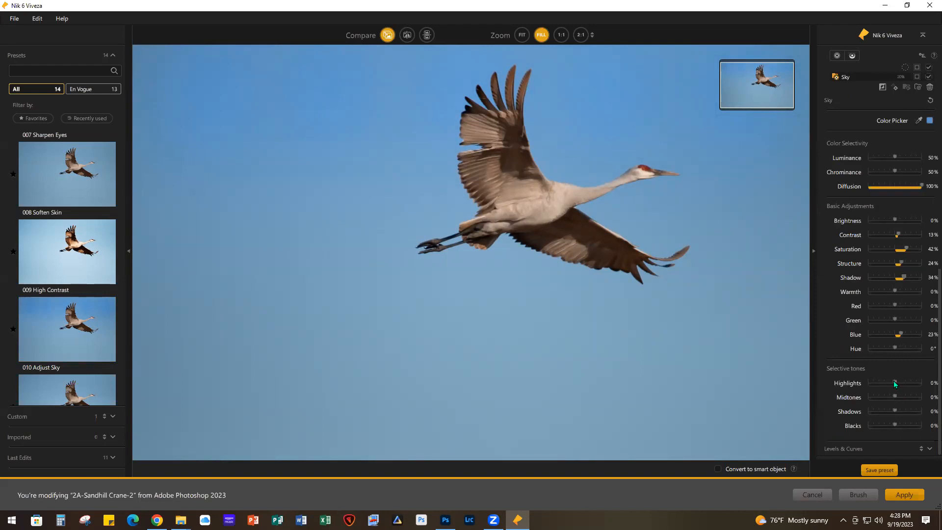
drag(893, 381, 893, 381)
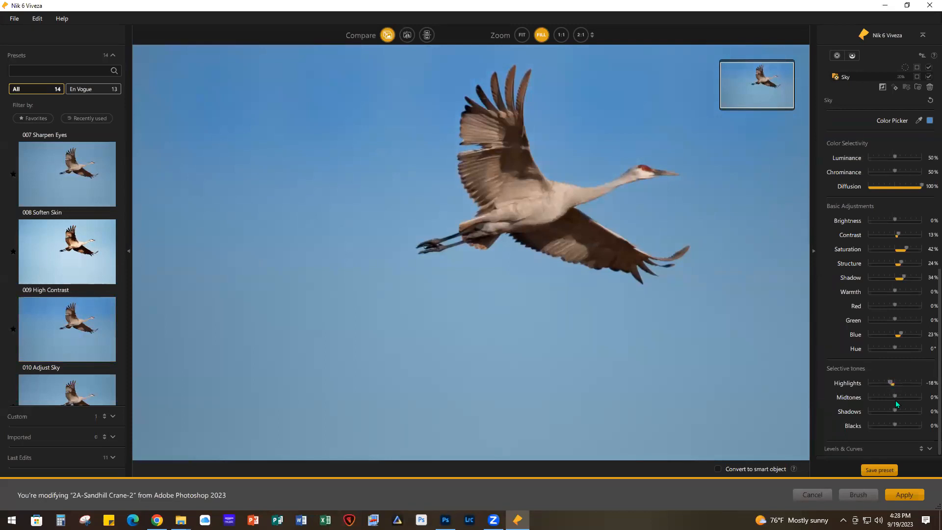
drag(894, 411, 897, 410)
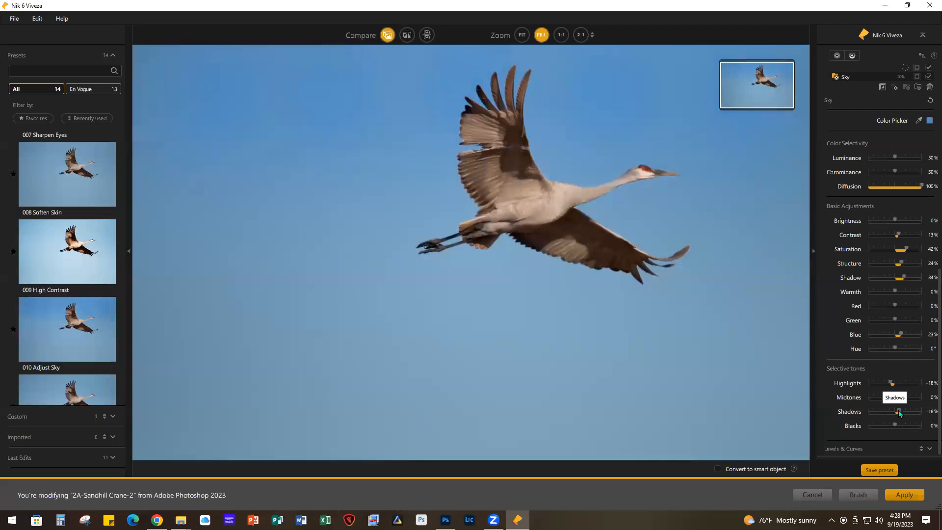
drag(894, 425, 892, 425)
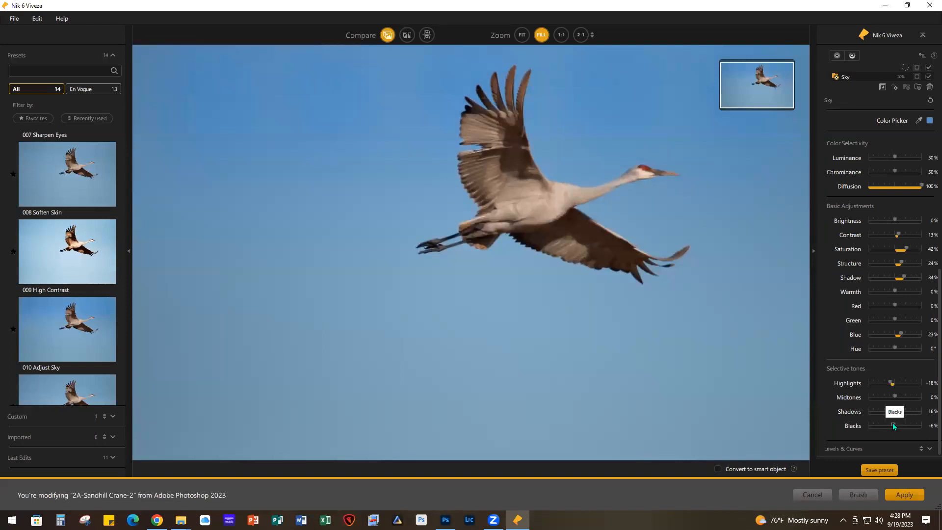
Compare the image before and after the Viveza sky edits, and apply them as a new layer.
click(388, 36)
click(387, 36)
click(387, 36)
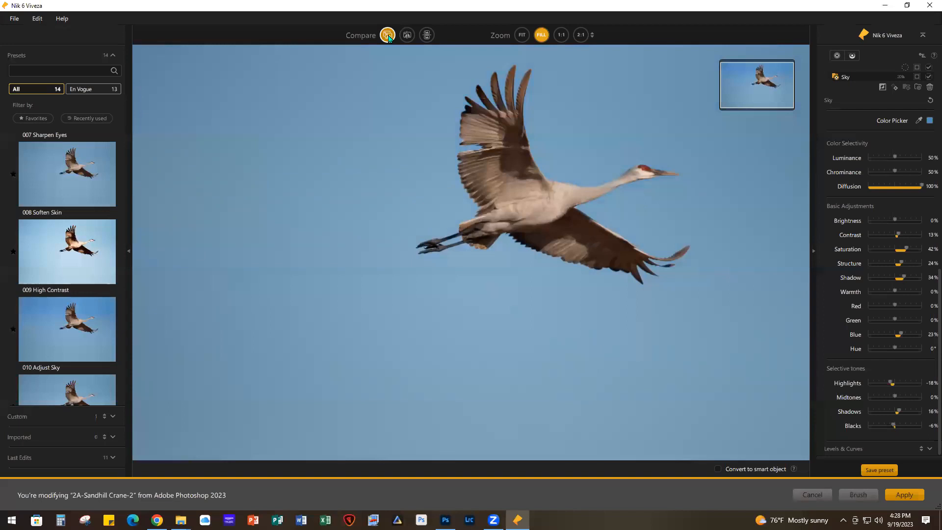
click(388, 35)
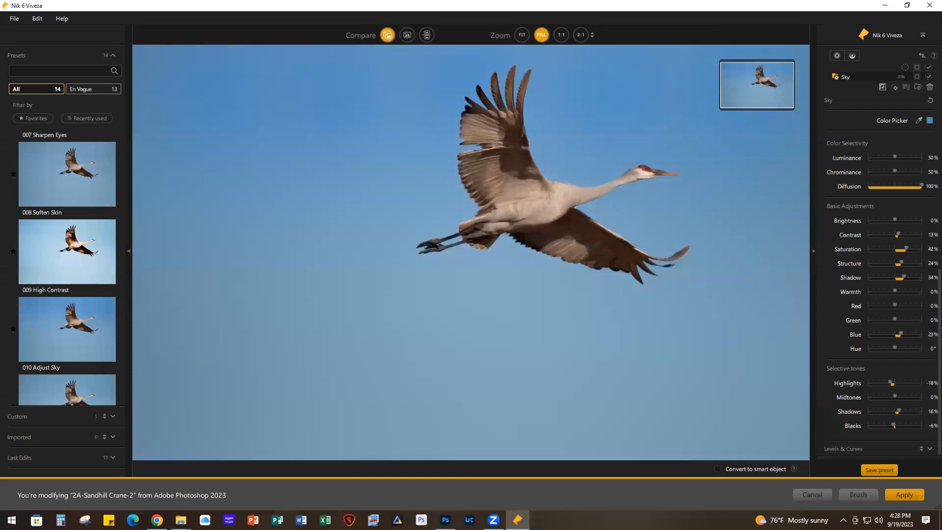
click(904, 495)
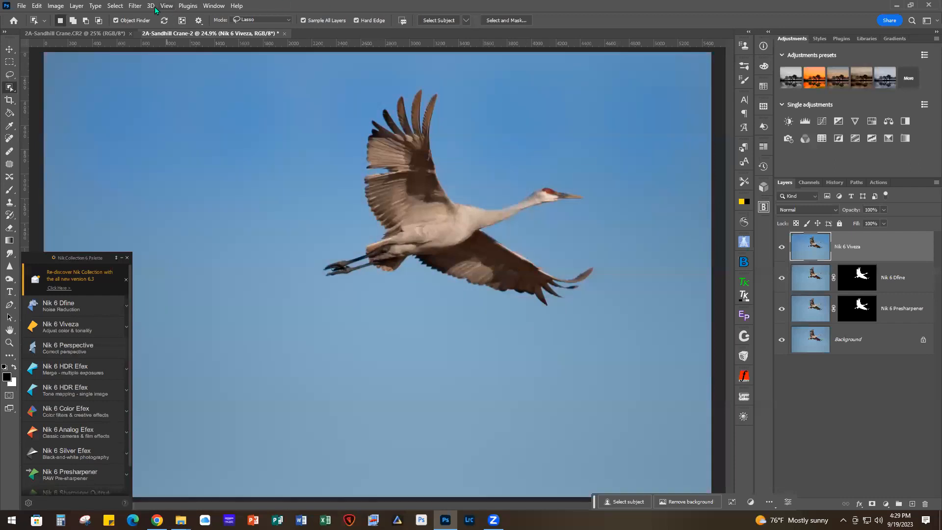
Open the Nik 6 Viveza layer in Skylum's Luminar Neo and postpone the offered software update.
click(134, 6)
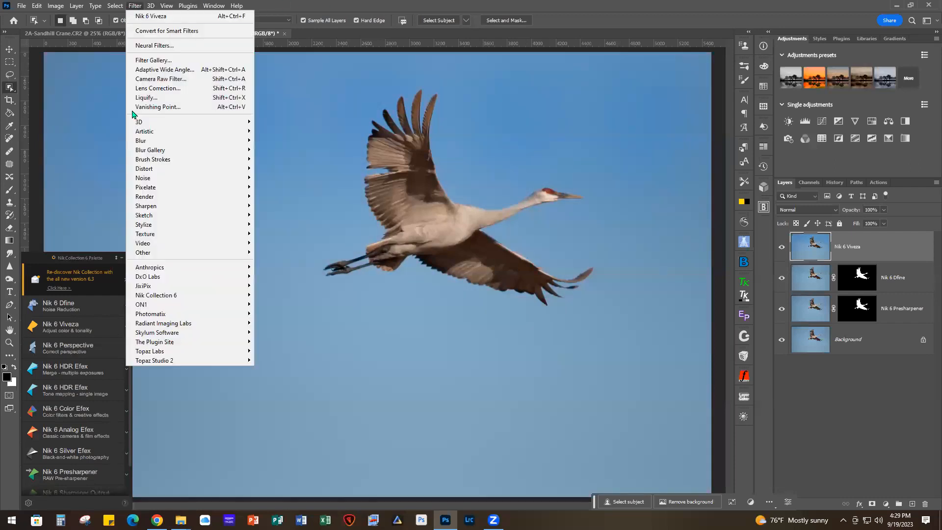
mouse_move(188, 333)
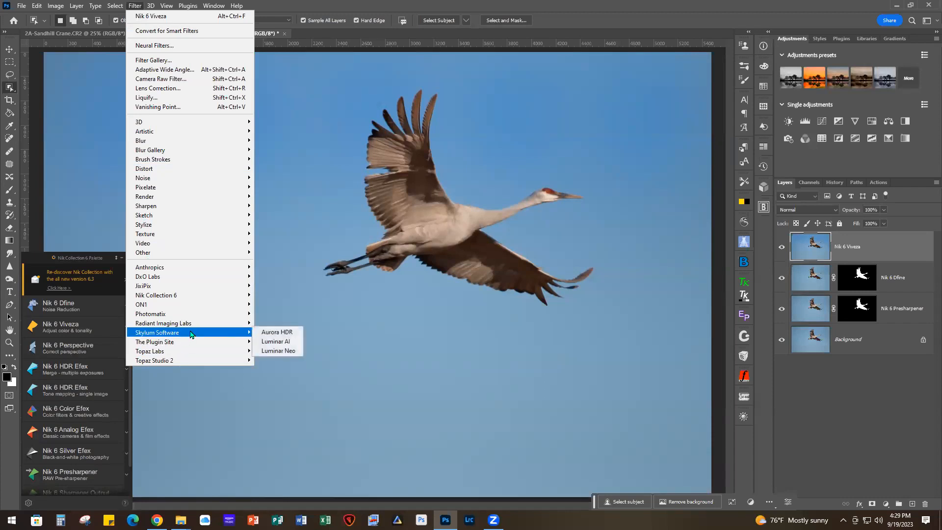
click(278, 350)
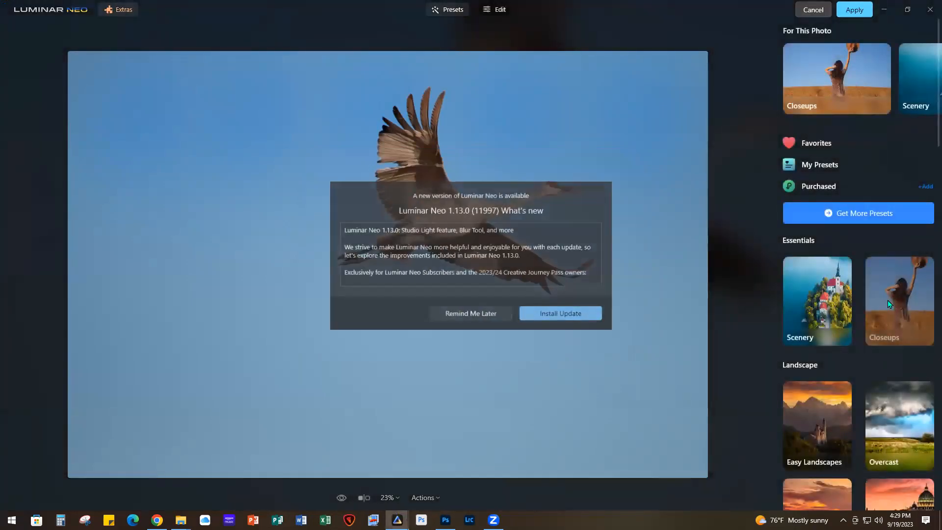
click(451, 318)
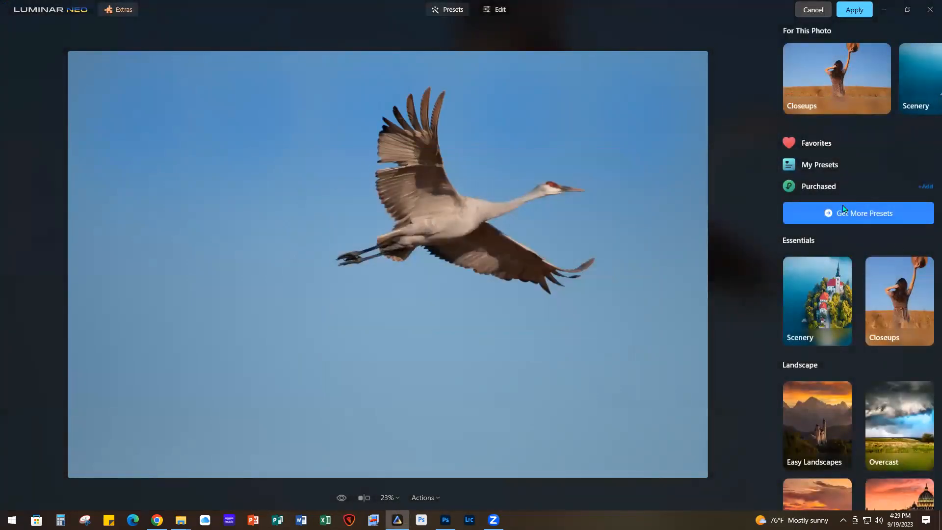
Apply the Natural preset from the Favorites at strength 100 and compare the photo before and after it.
click(813, 144)
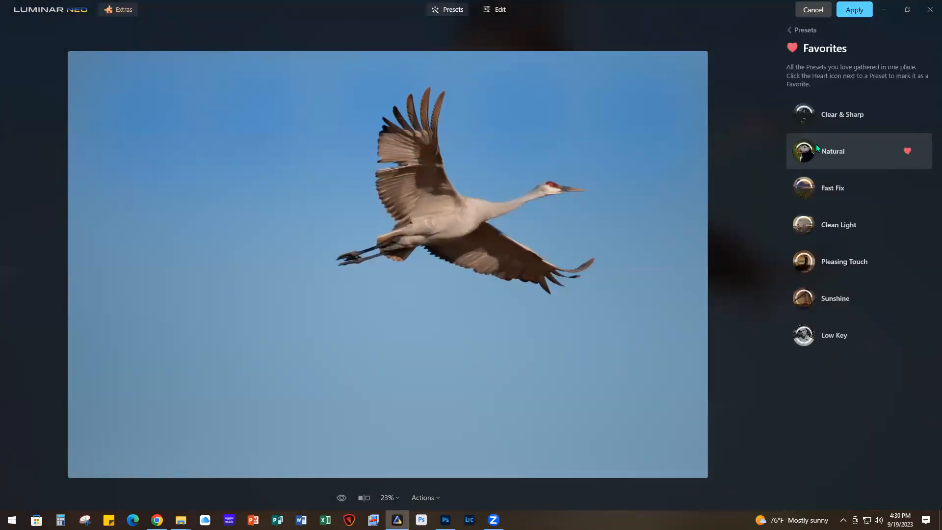
click(864, 151)
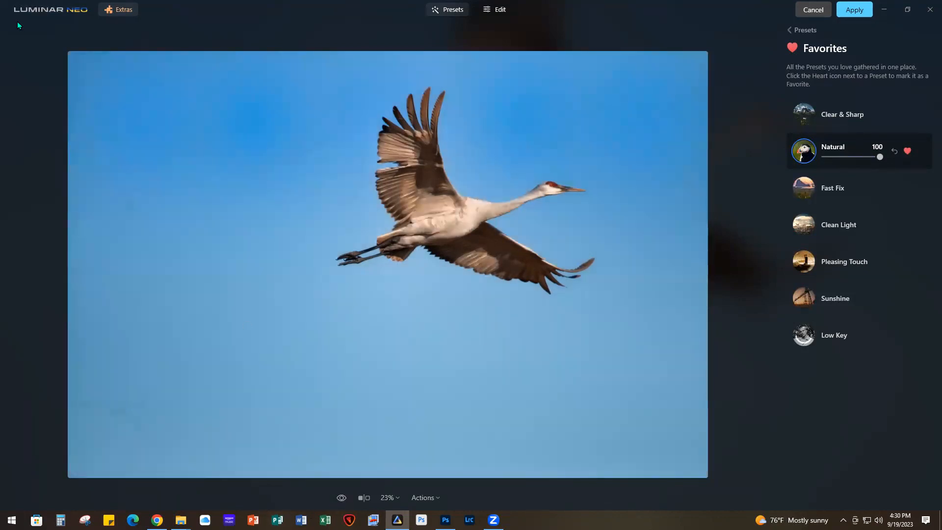
click(340, 498)
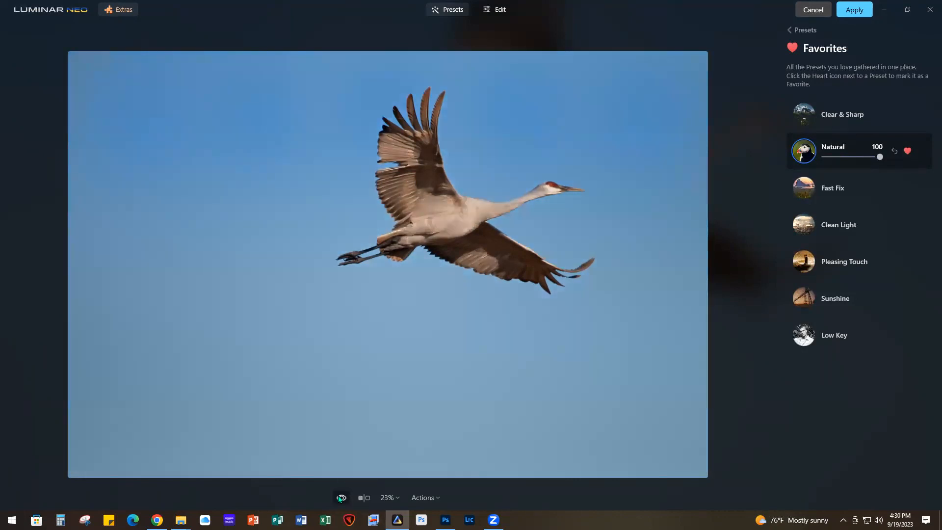
click(340, 497)
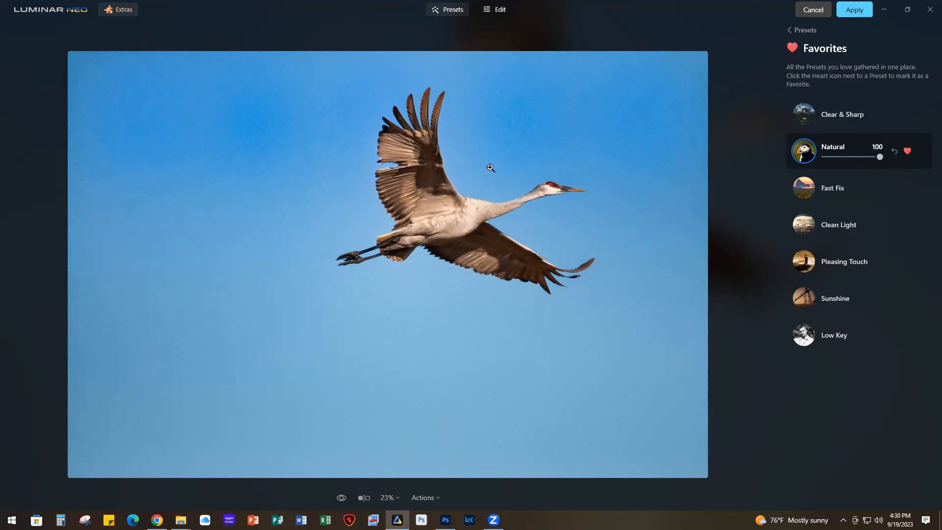
In the Details tool, set Small Details to 23, Medium Details to 14 and Large Details to 9.
click(500, 11)
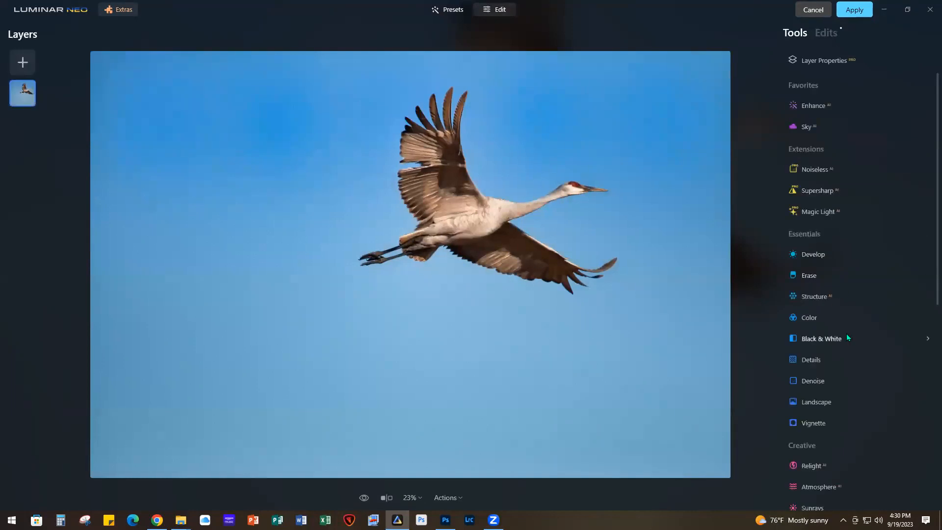
click(813, 360)
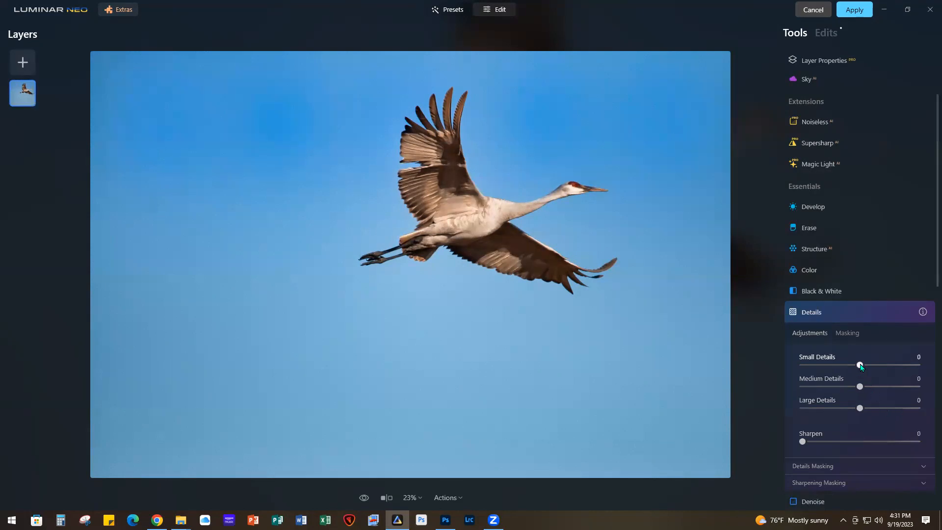
drag(860, 367, 874, 368)
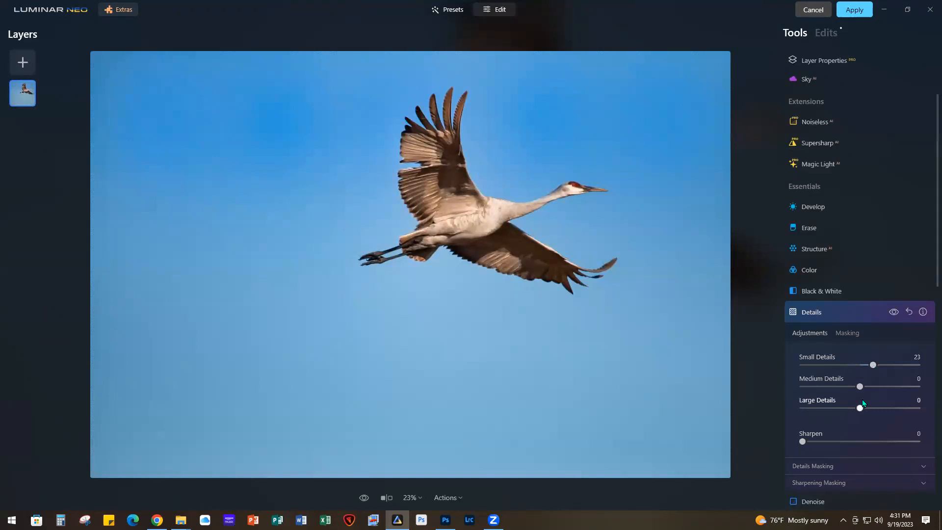
drag(860, 389, 869, 389)
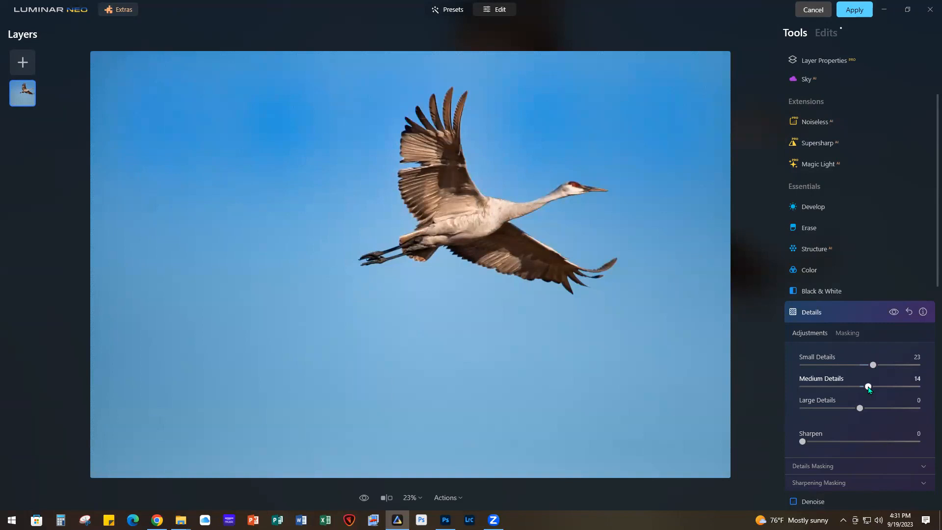
drag(862, 410, 868, 410)
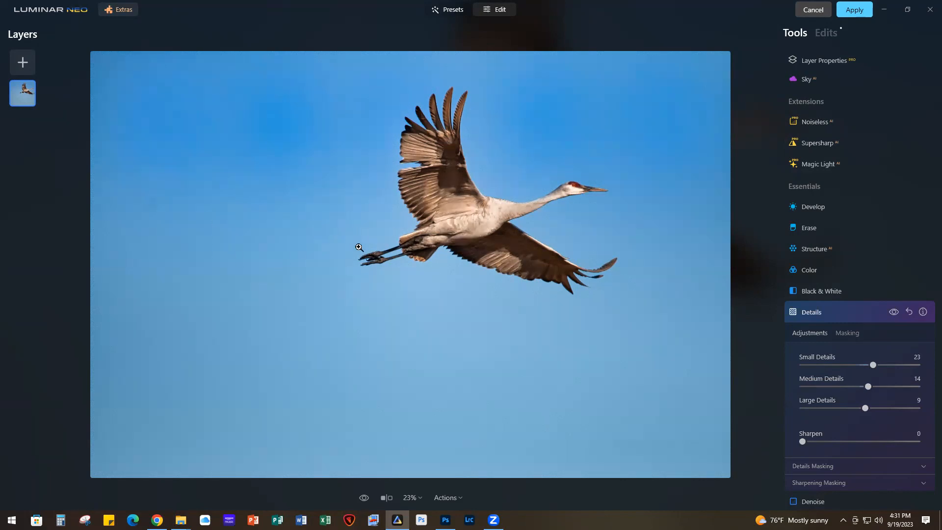
Add an AI mask of the sky to the Details adjustment.
click(846, 332)
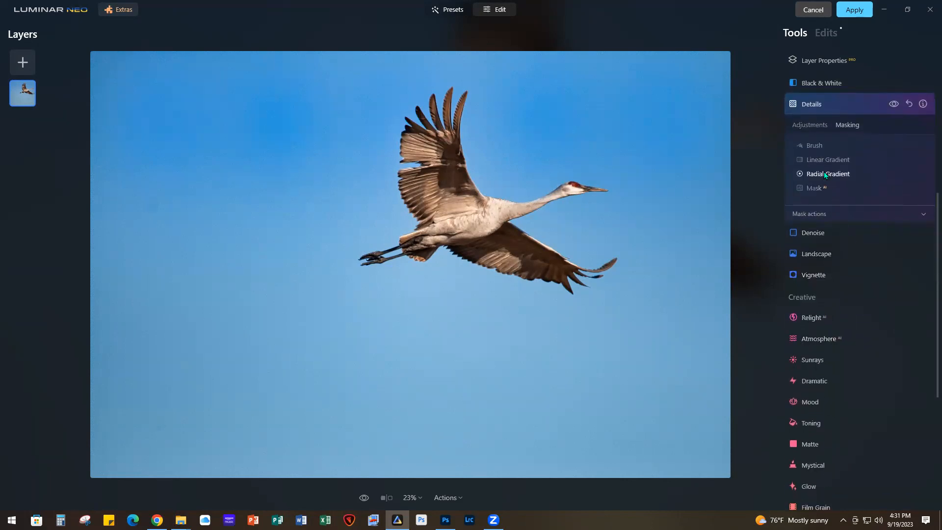
click(815, 189)
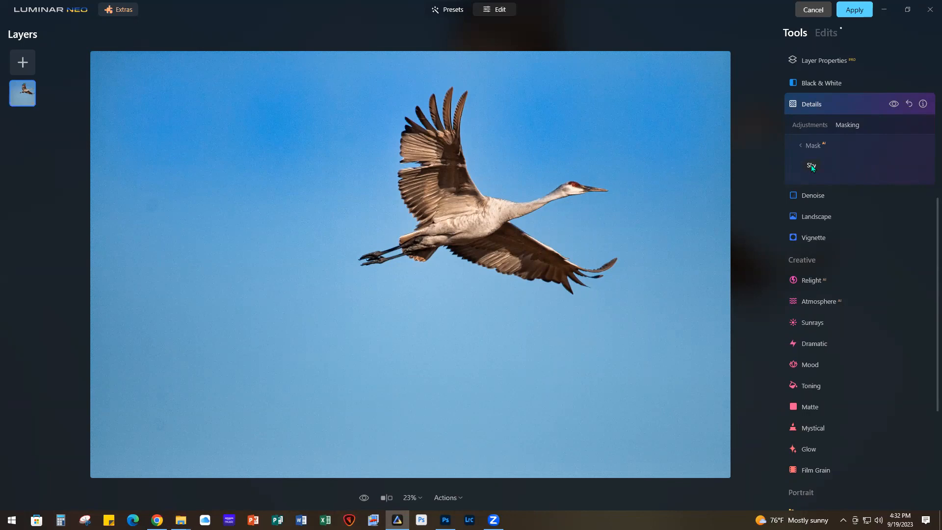
click(813, 167)
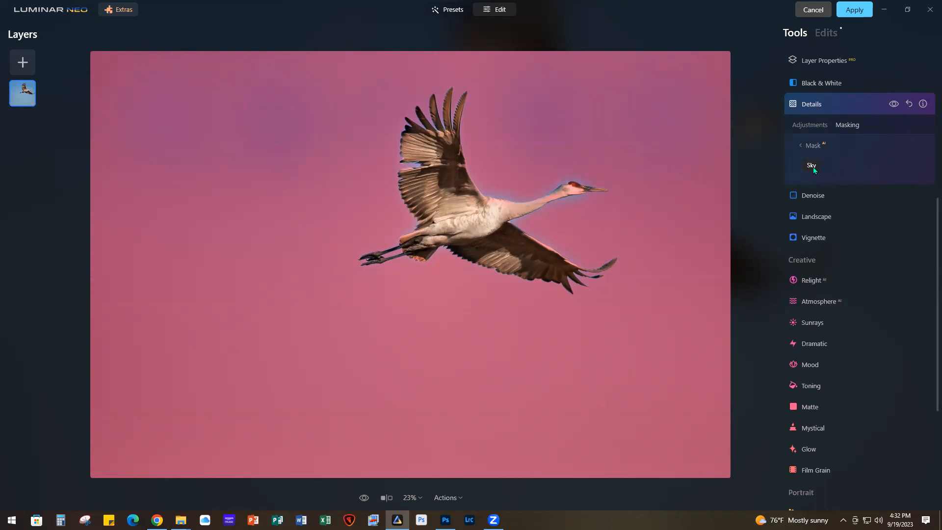
Review the Details adjustment's sliders and masking options, and expand its mask actions.
click(810, 124)
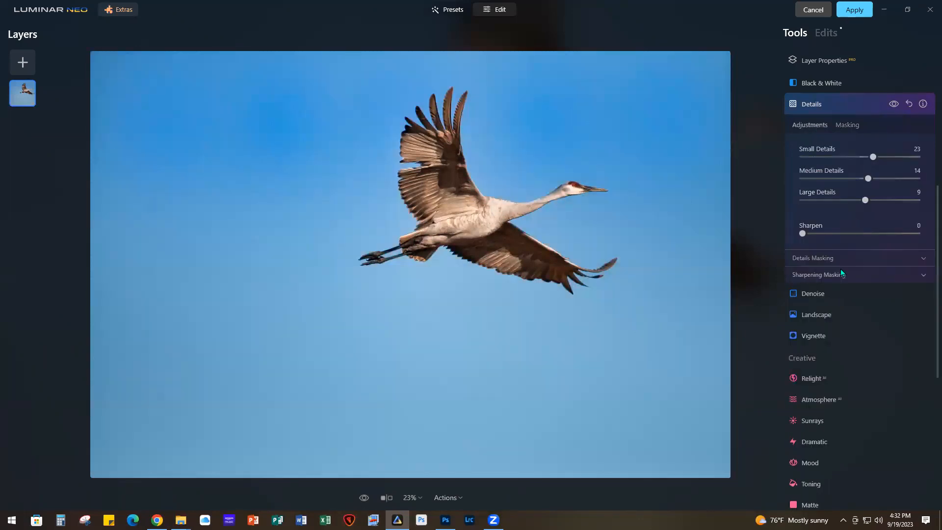
click(848, 125)
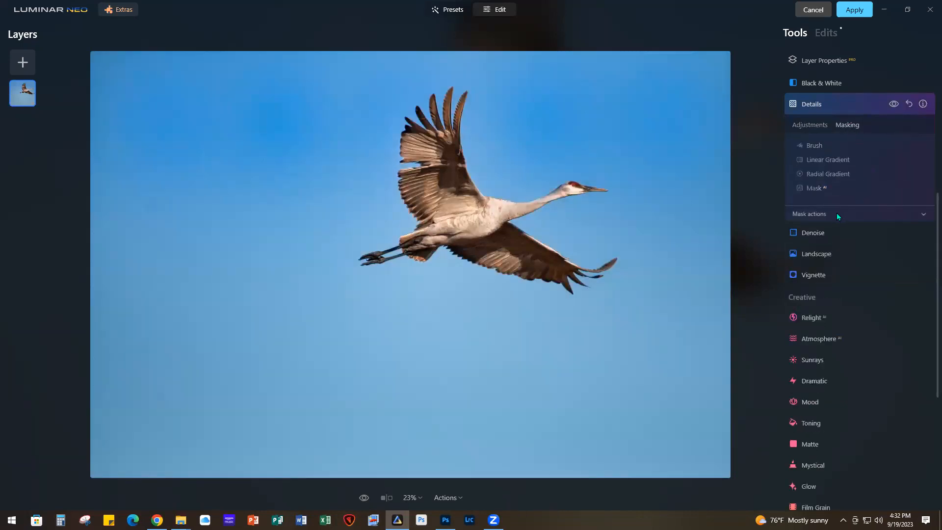
click(837, 214)
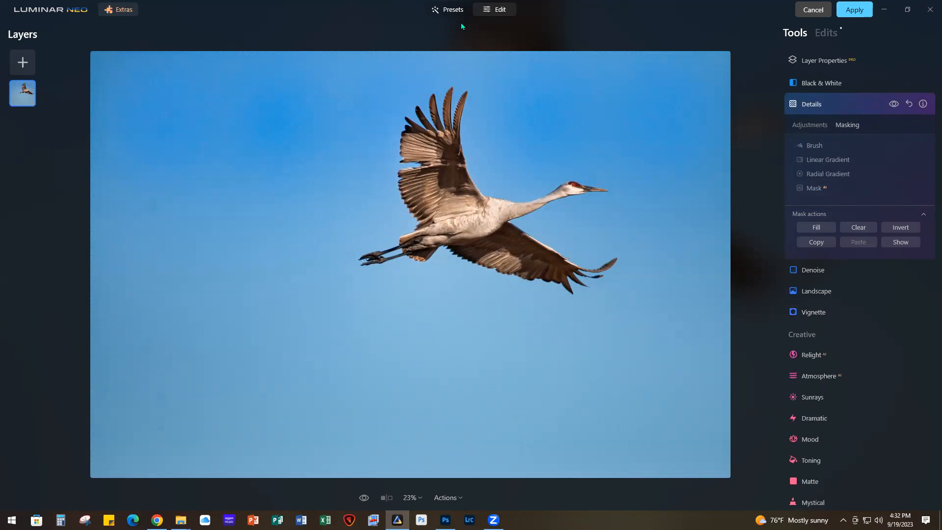
Compare the enlarged crane before and after the Luminar Neo edits, and apply them to the Photoshop layer.
click(489, 337)
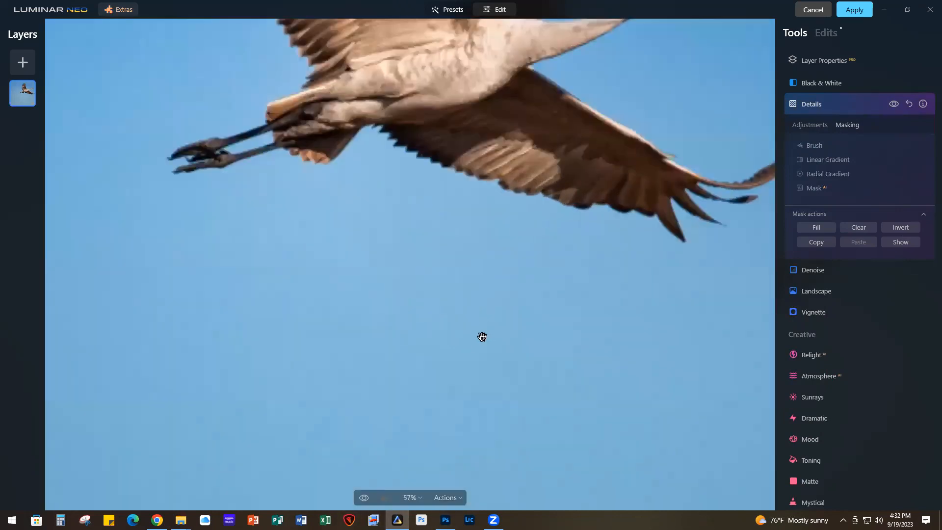
drag(555, 155, 557, 391)
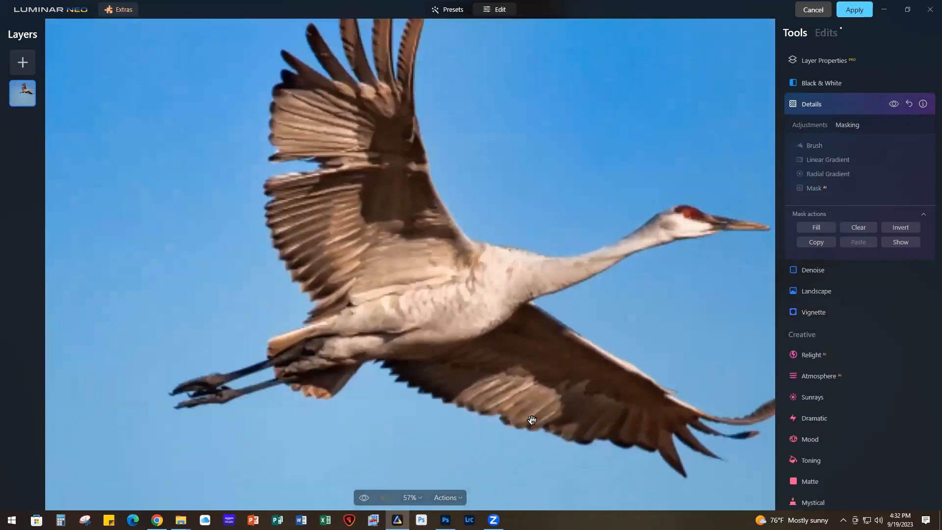
click(364, 497)
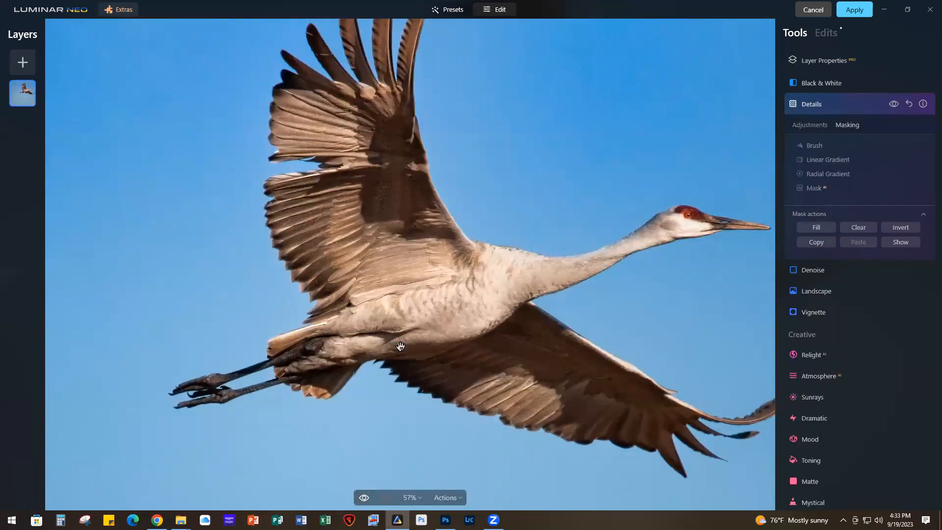
click(364, 498)
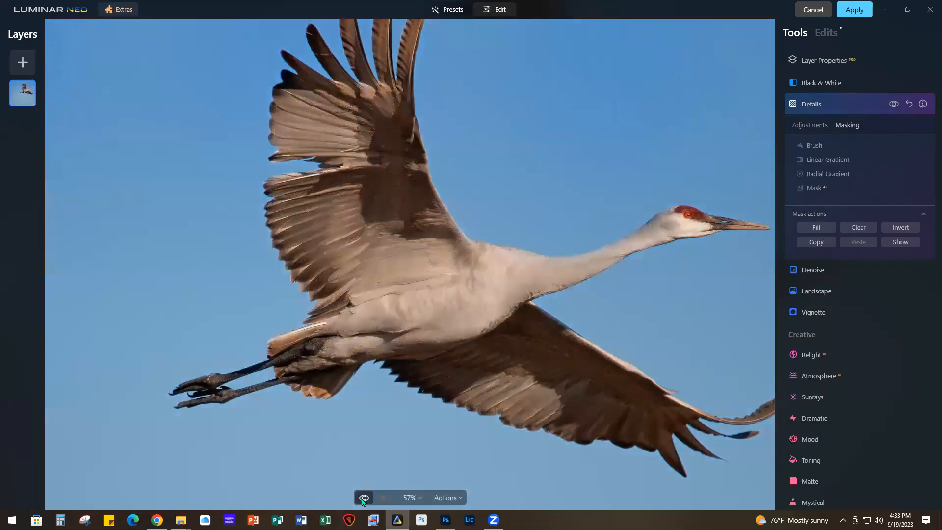
click(363, 500)
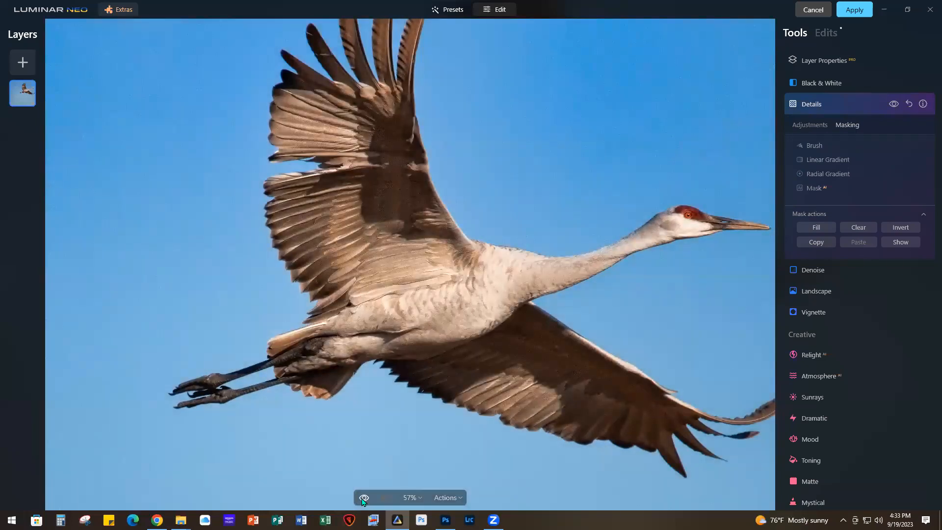
click(854, 10)
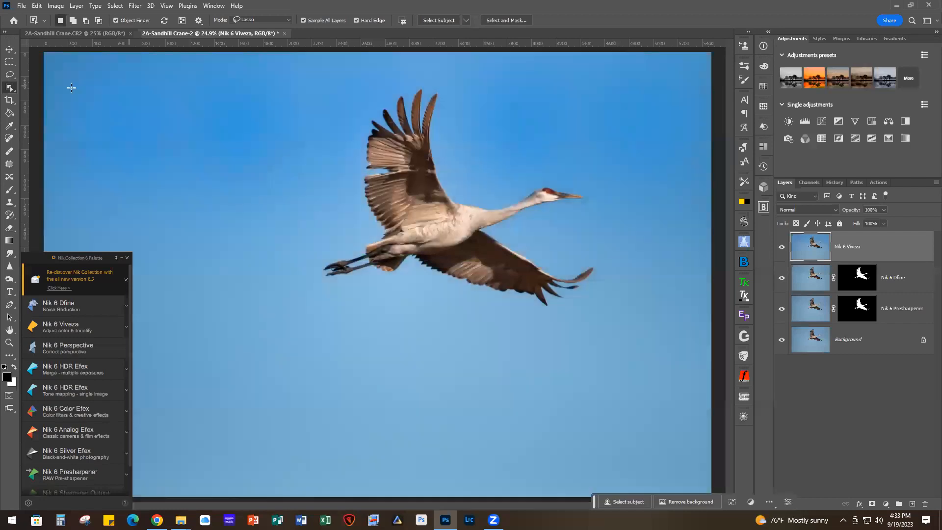
Set the Crop tool's ratio to 10 by 8 and collapse the Nik Collection 6 palette.
click(9, 100)
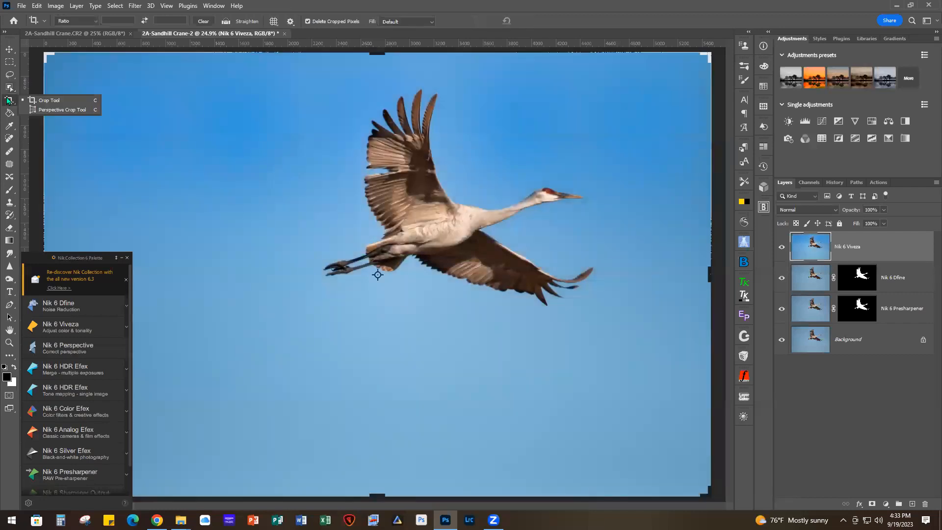
click(116, 19)
text(10)
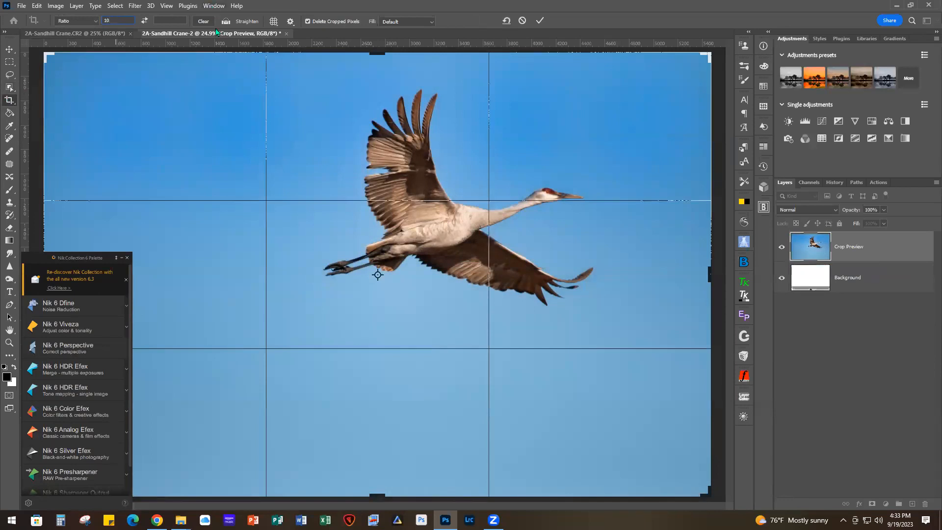
click(175, 19)
text(8)
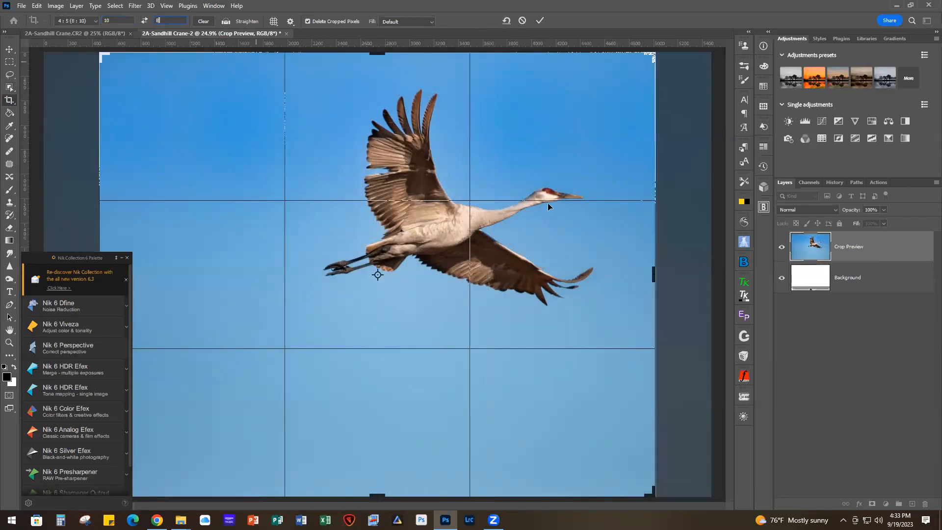
click(122, 257)
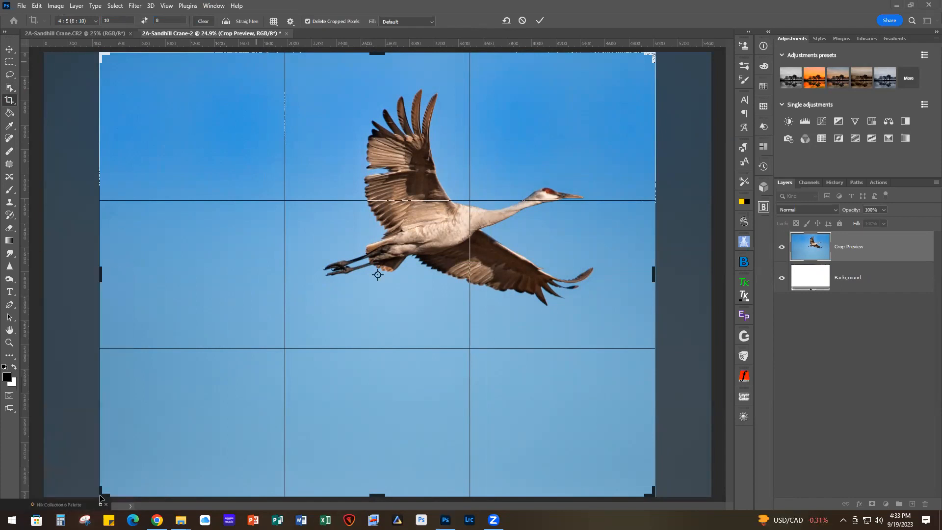
Crop the photo to a tight 10 by 8 frame around the crane, trimming the excess sky.
drag(104, 492, 131, 473)
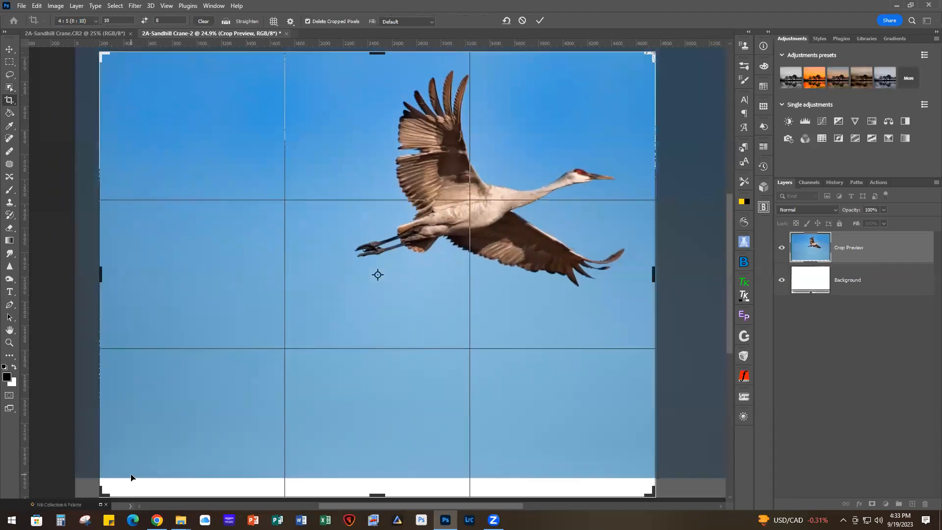
key(ctrl+z)
scroll(127, 463, down, 1)
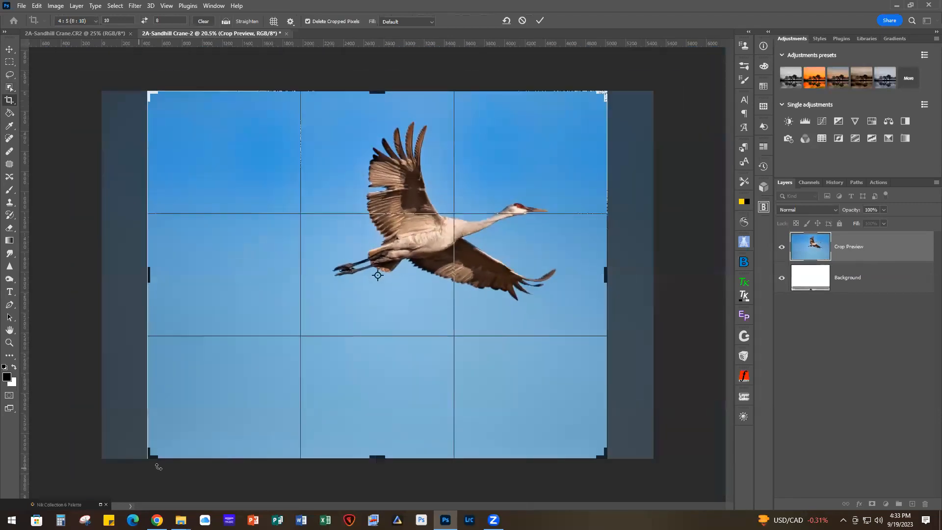
drag(148, 457, 235, 402)
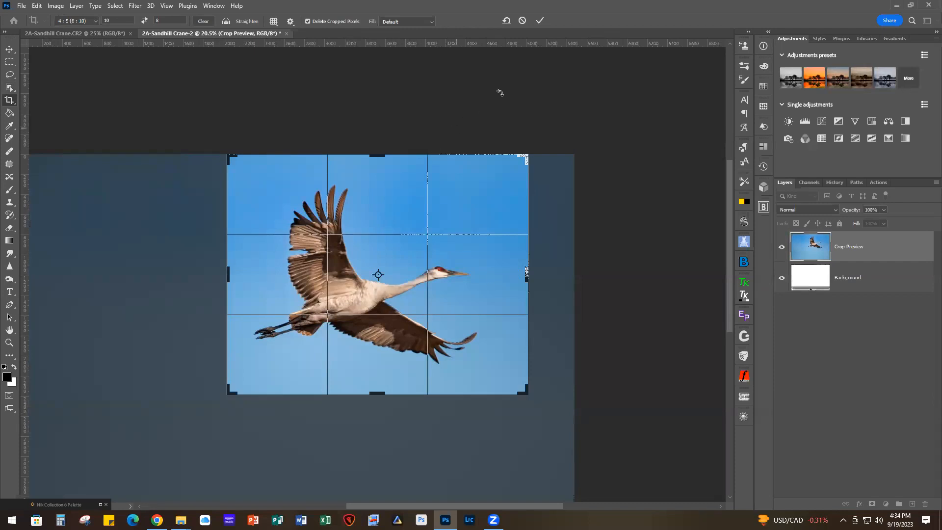
click(539, 21)
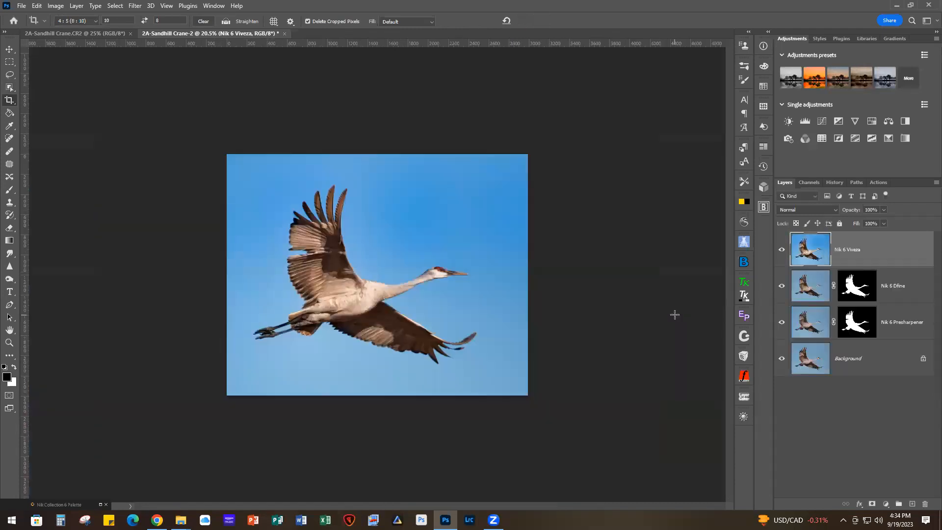
Fit the cropped photo to the window and compare the Background layer alone with the full layered edit.
key(ctrl+0)
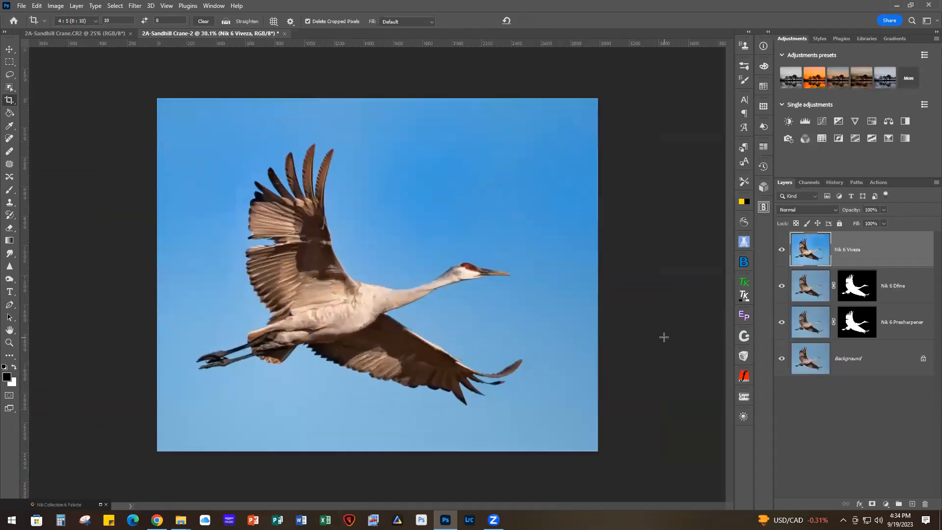
alt+click(781, 360)
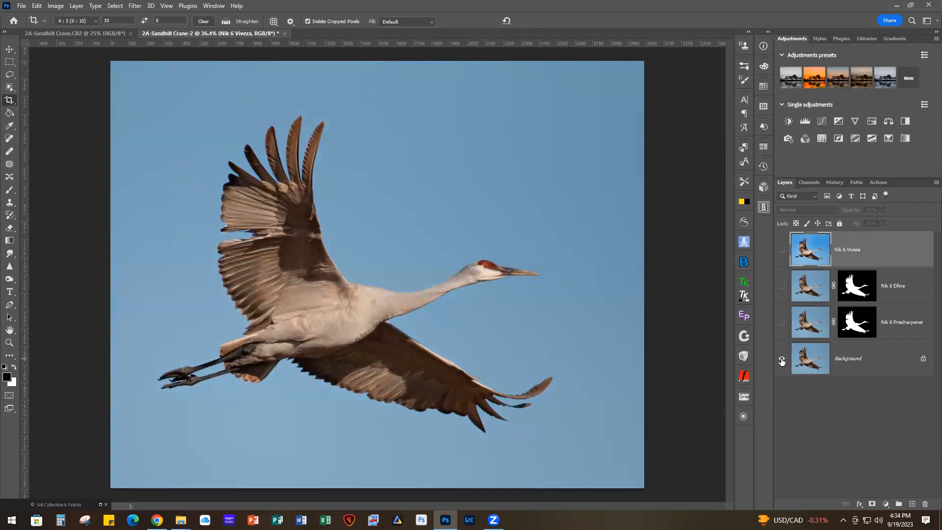
alt+click(782, 359)
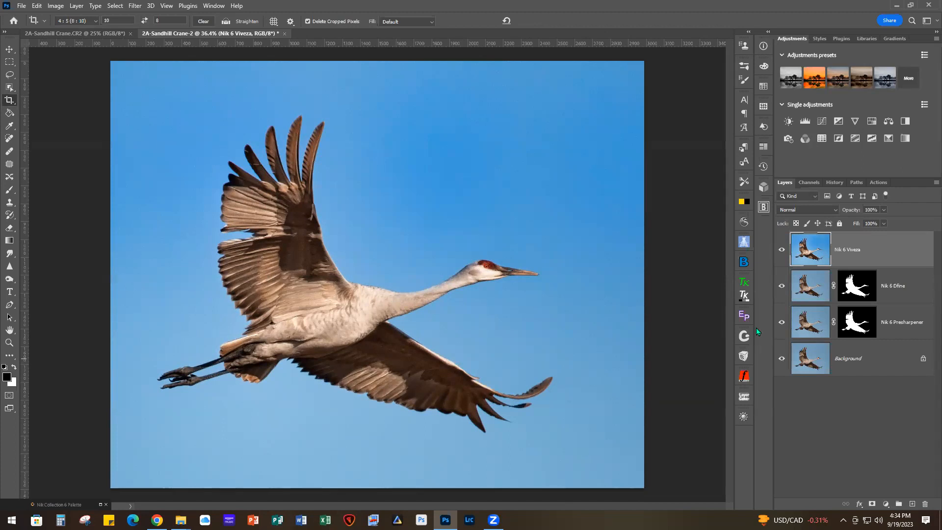
Close the documents 2A-Sandhill Crane-2 and 2A-Sandhill Crane.CR2 without saving changes.
click(22, 6)
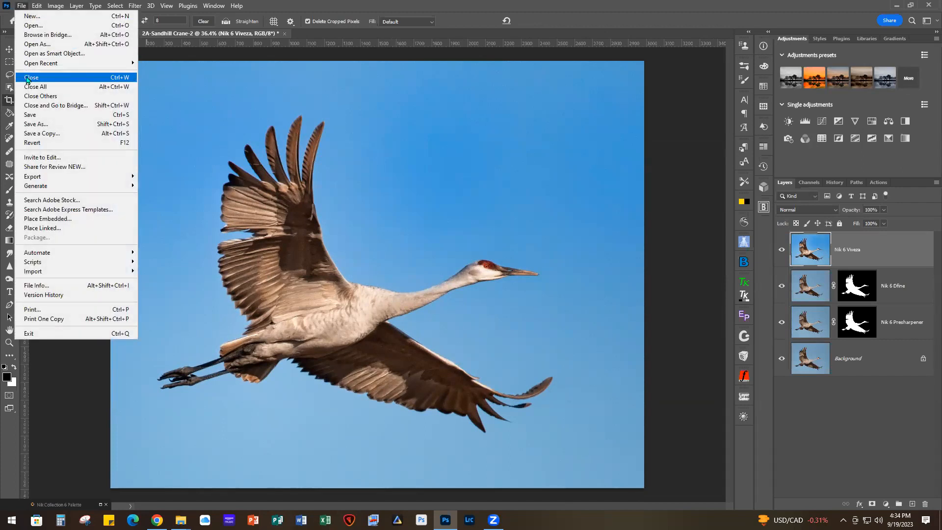
click(27, 78)
click(464, 195)
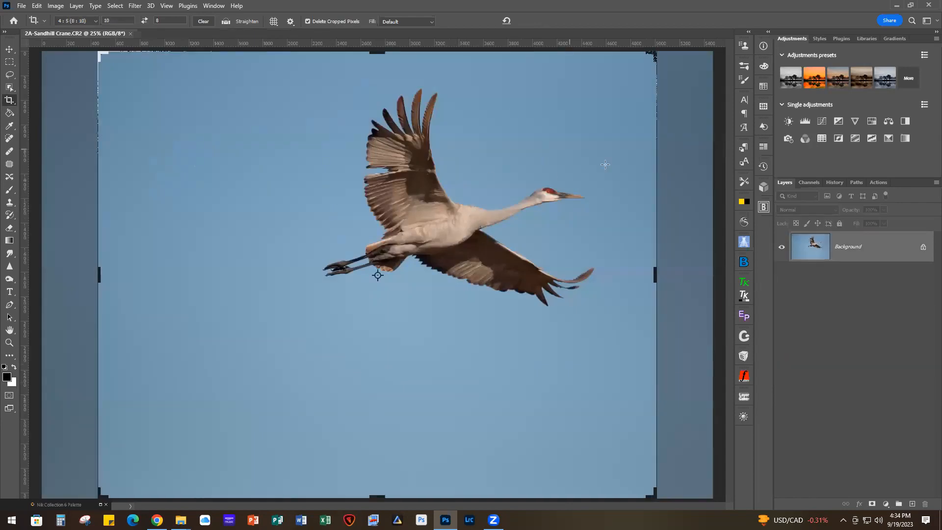
click(21, 6)
click(41, 78)
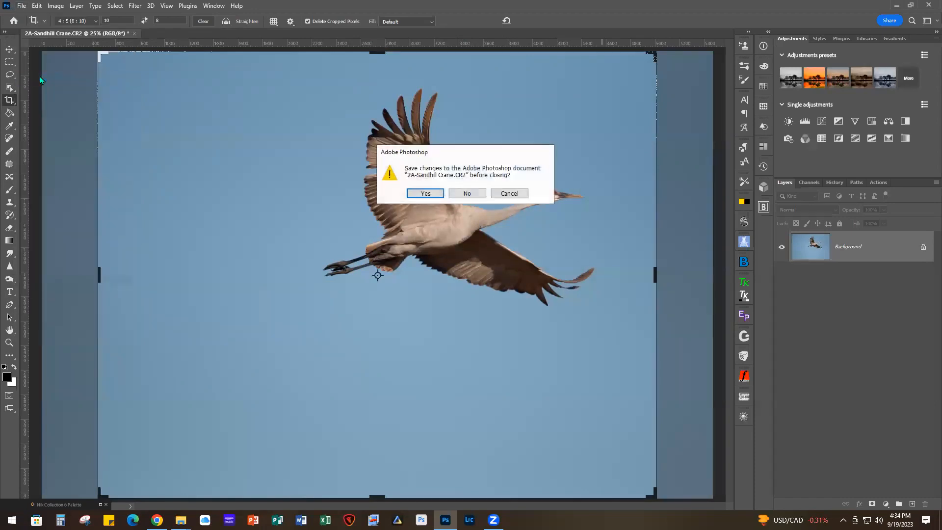
click(464, 194)
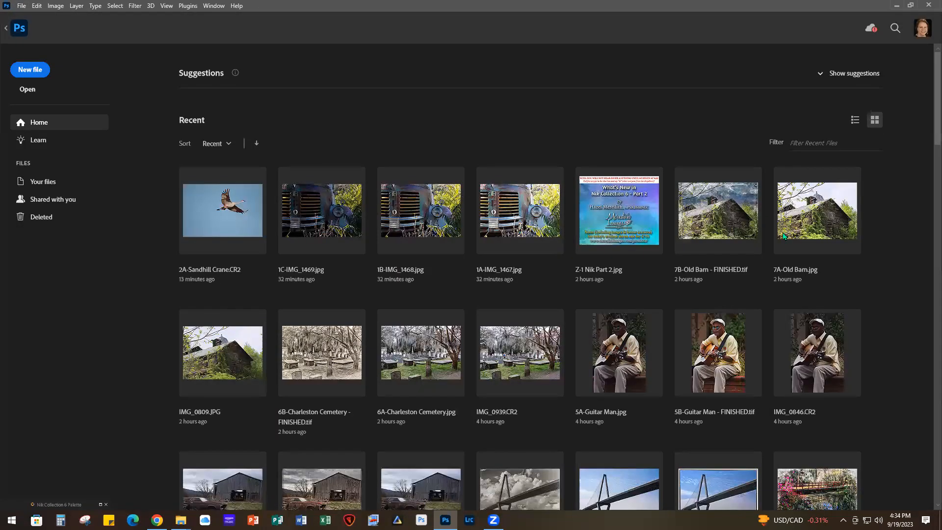
Open 3A-Engine 47.jpg in Photoshop and clear the crop ratio, exchanging the Crop tool for the Move tool.
key(alt+Tab)
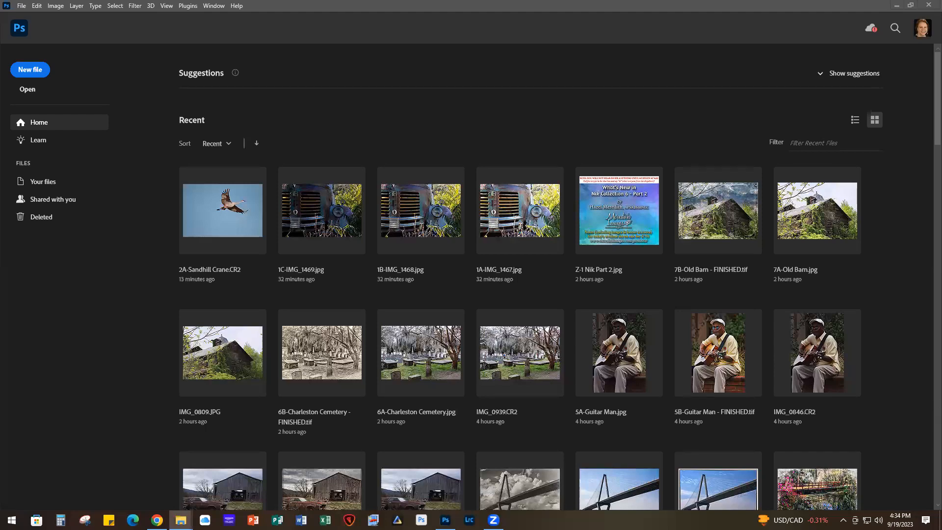
key(alt+Tab)
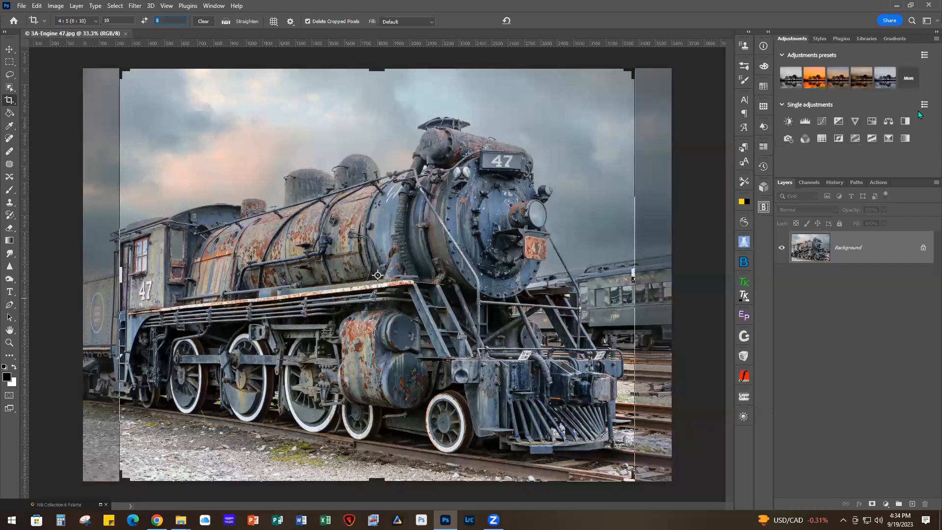
click(201, 21)
click(9, 49)
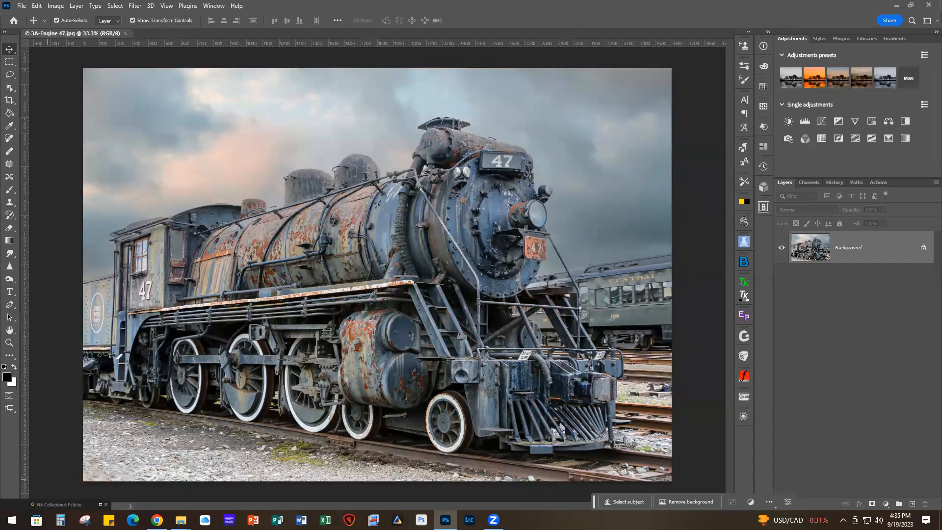
Open the engine photo in Nik 6 Silver Efex and list all presets.
click(101, 505)
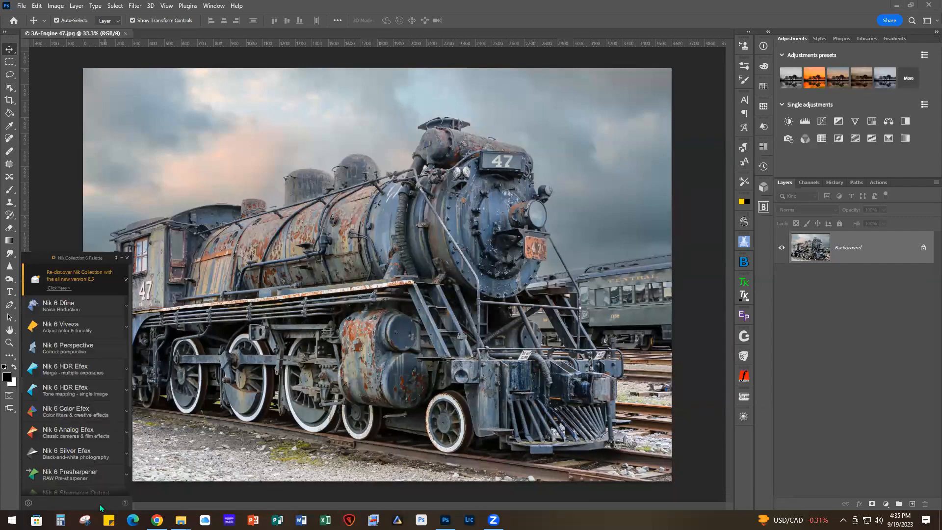
click(68, 454)
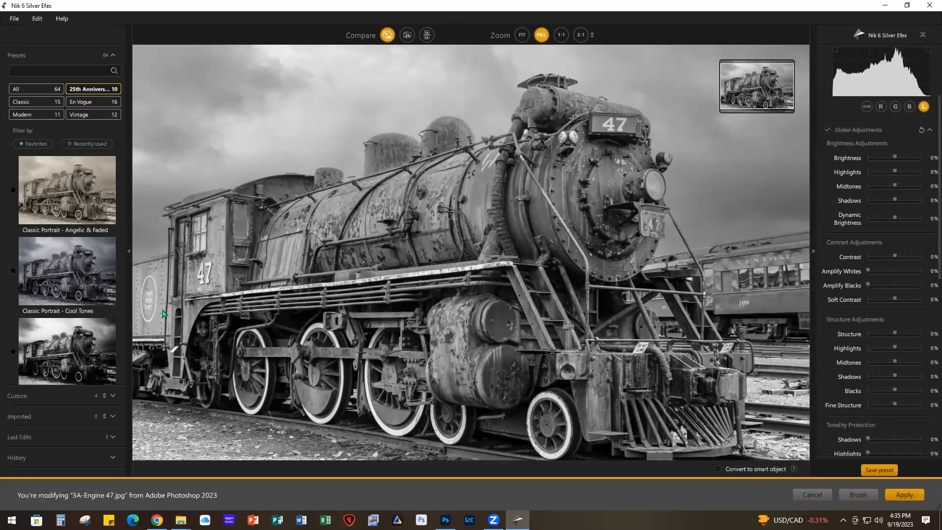
click(35, 92)
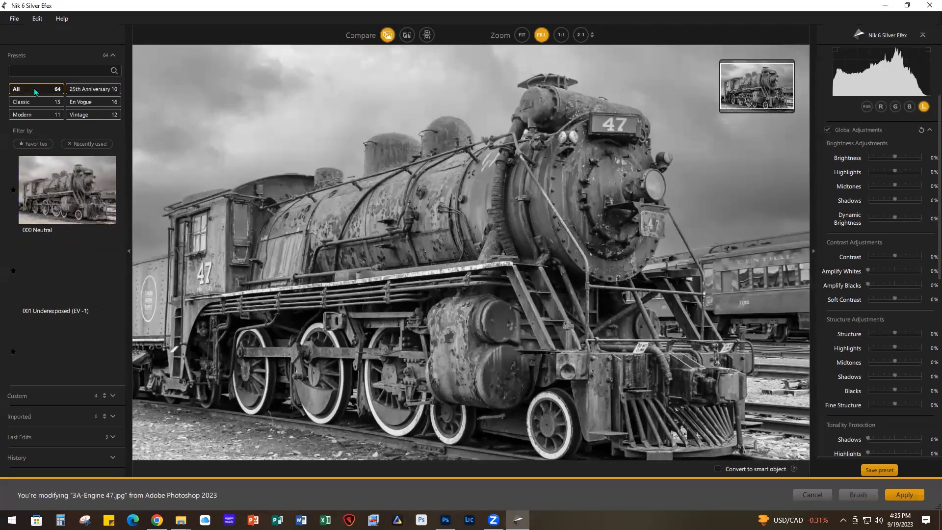
Apply the 013 Grad ND (EV -1) preset and set the Shadows brightness adjustment to 36%.
scroll(79, 268, down, 5)
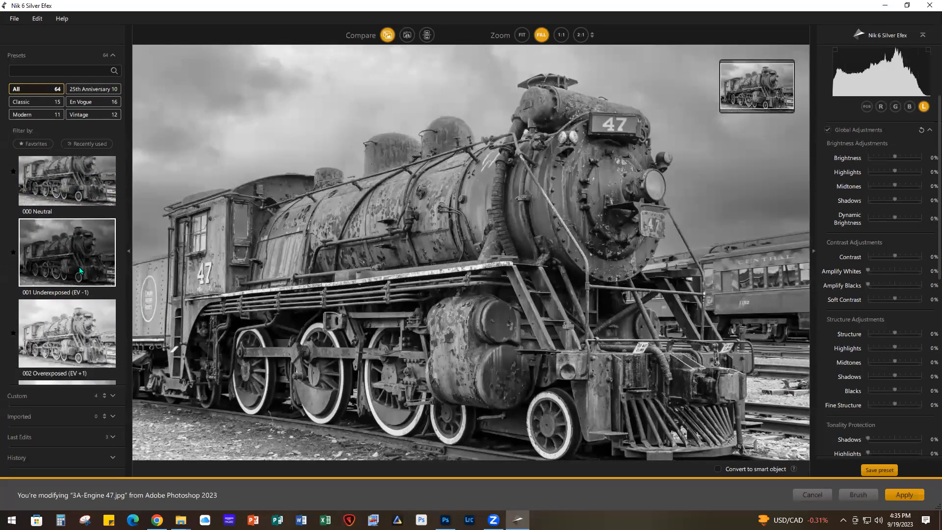
scroll(79, 267, down, 8)
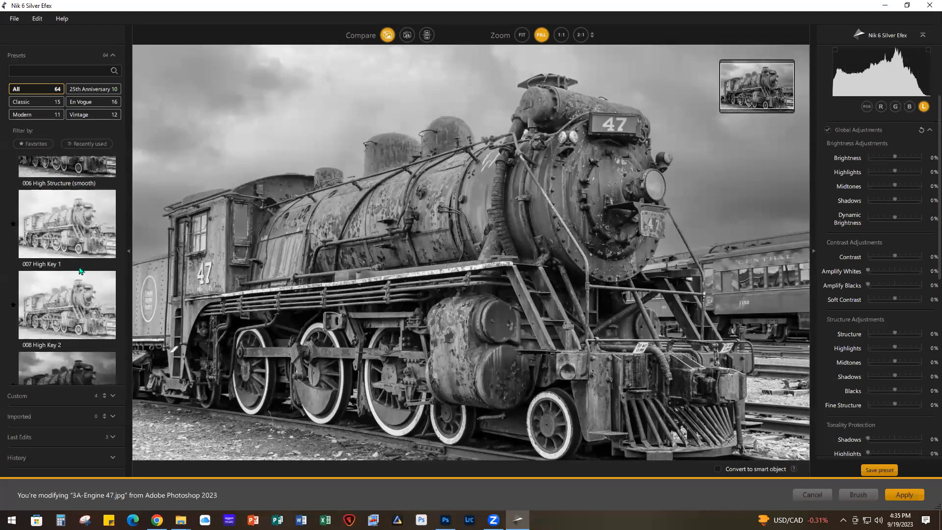
scroll(79, 266, down, 2)
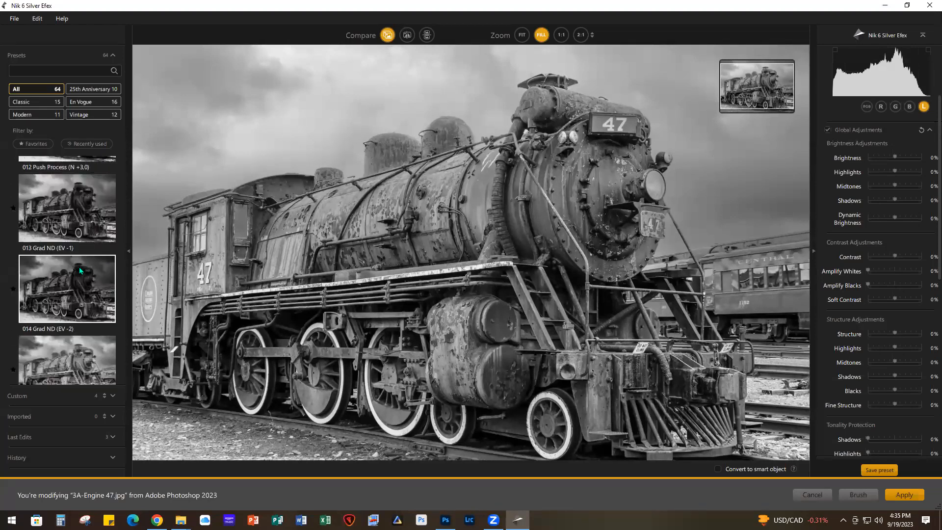
click(58, 184)
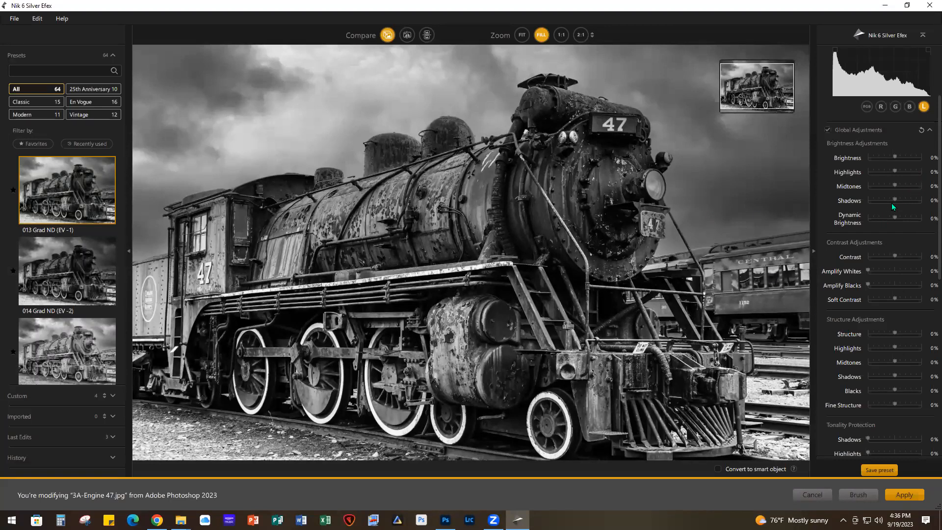
drag(896, 200, 904, 199)
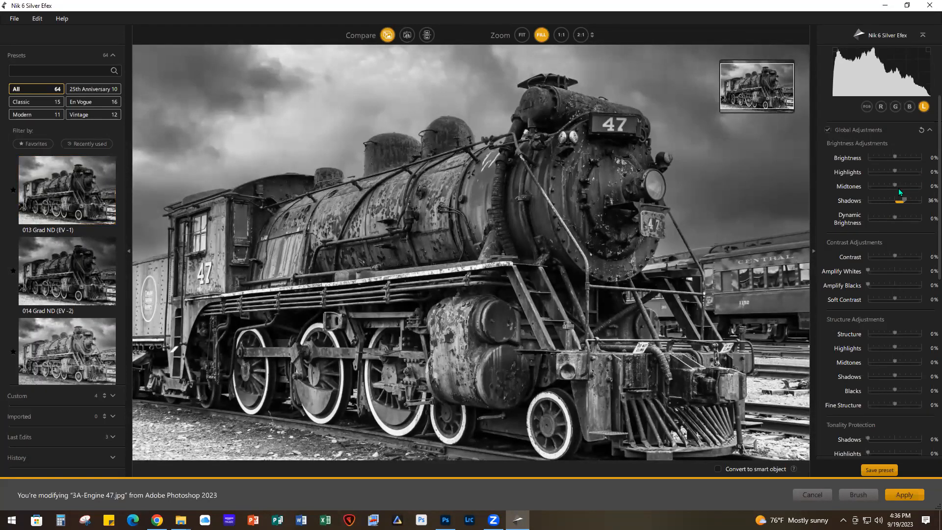
In the global adjustments, set Midtones brightness to 14%, Amplify Whites to 20%, Amplify Blacks to 5%, Structure to 24% and Tonality Protection Shadows to 13%.
drag(896, 187, 900, 187)
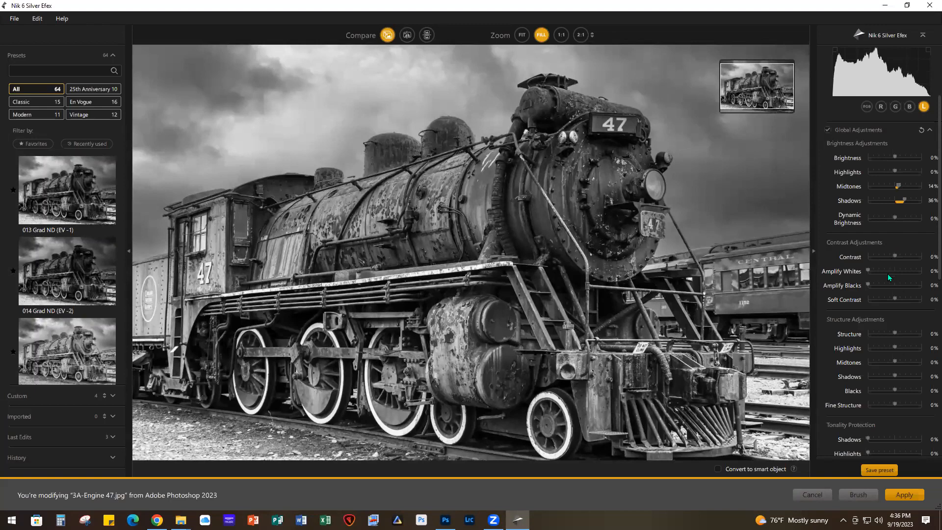
drag(870, 271, 874, 273)
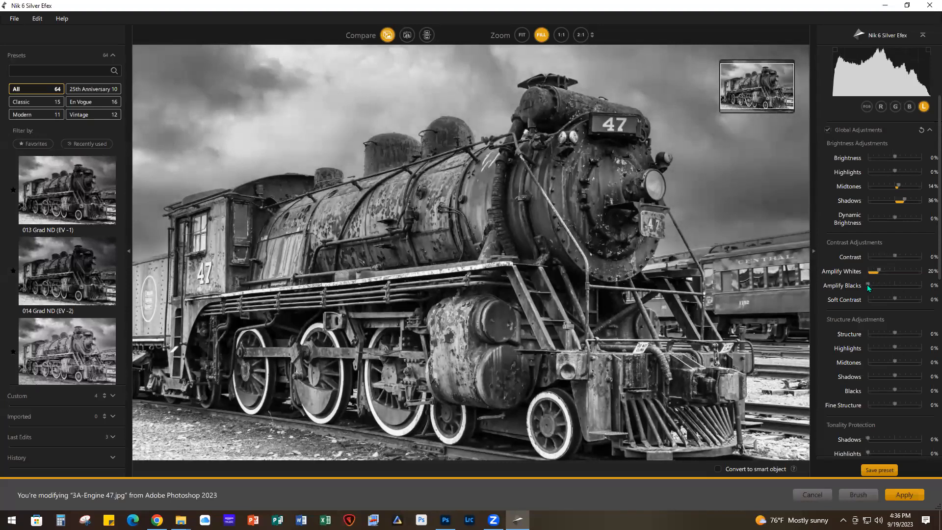
drag(867, 284, 871, 284)
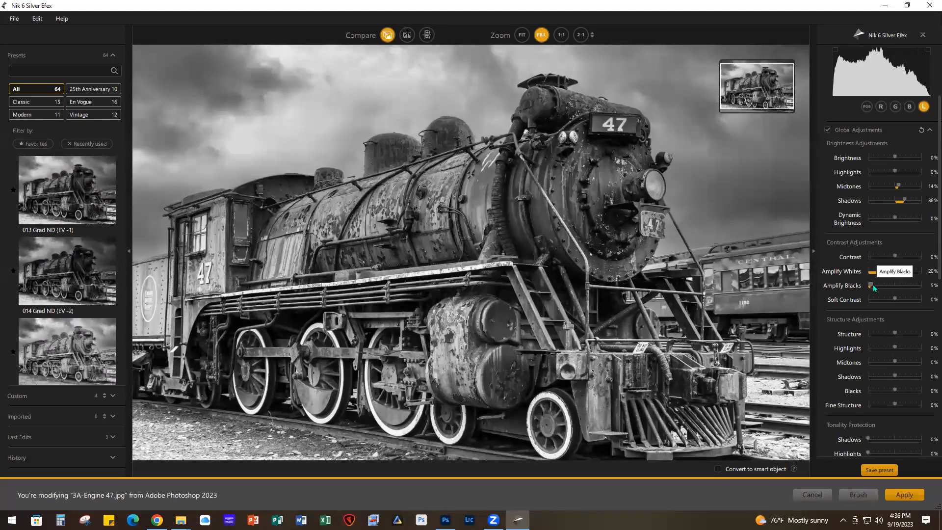
drag(895, 333, 896, 333)
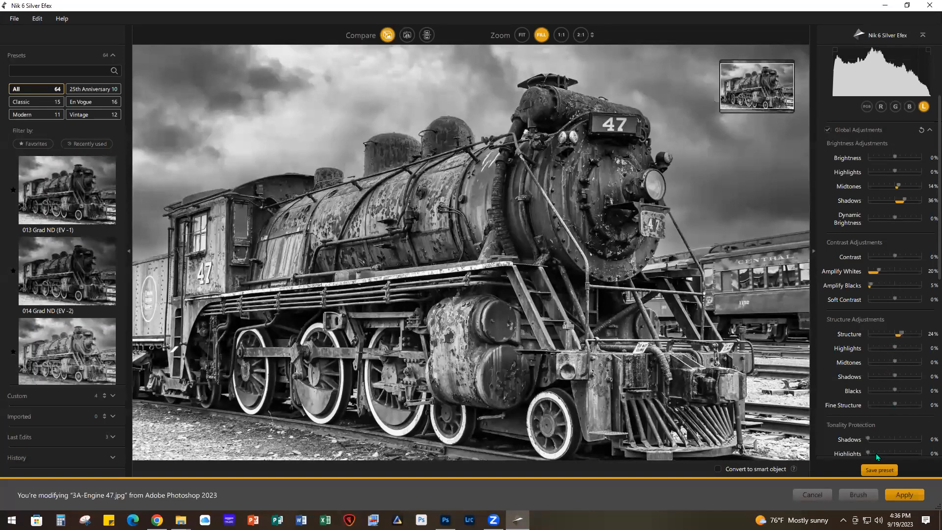
drag(868, 439, 877, 439)
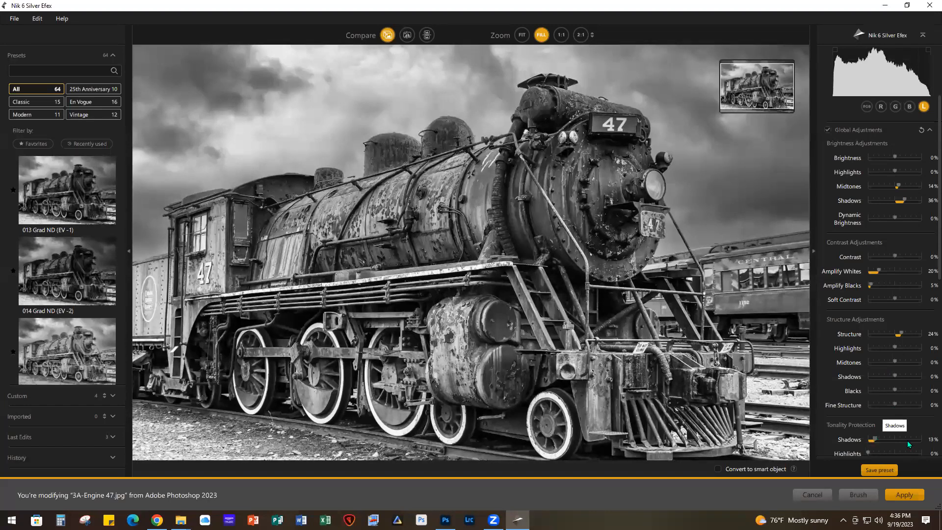
Set the ClearView Intensity to 17% and compare the photo with the ClearView effect off and on.
scroll(908, 446, down, 3)
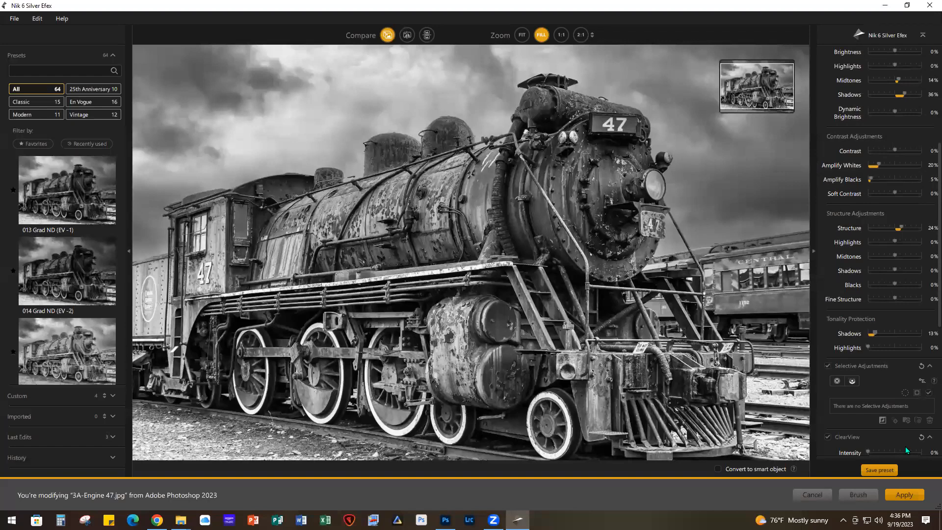
scroll(905, 446, down, 1)
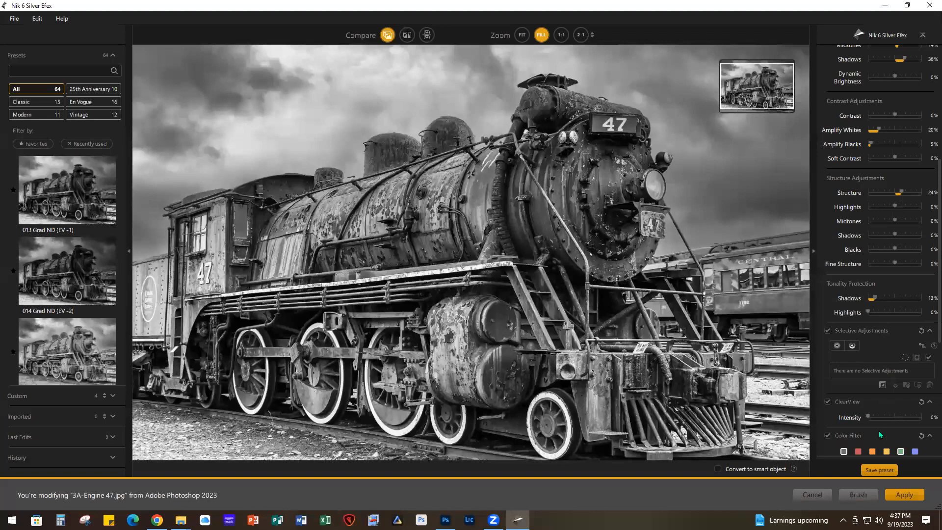
drag(870, 415, 879, 415)
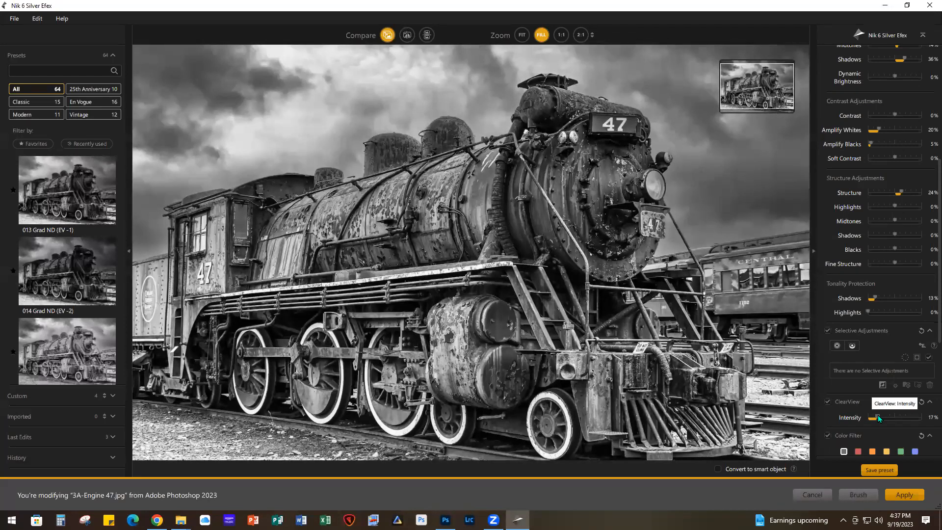
click(828, 401)
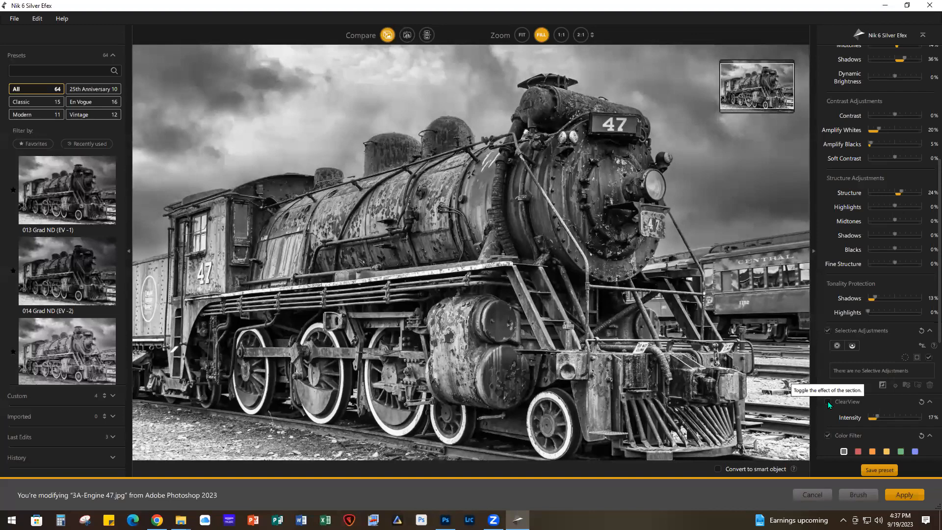
click(828, 402)
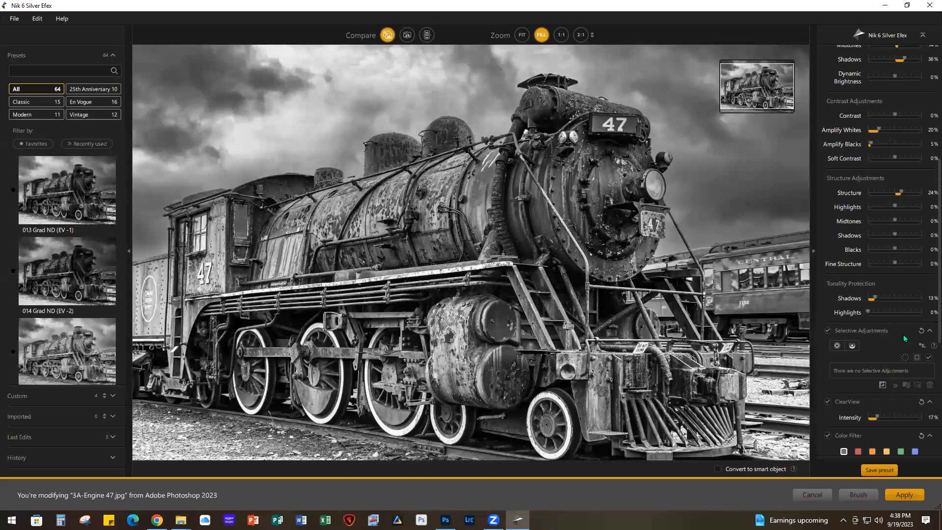
Add a control point on the locomotive's round front plate, and adjust its radius and position to fit the plate.
click(836, 346)
click(611, 192)
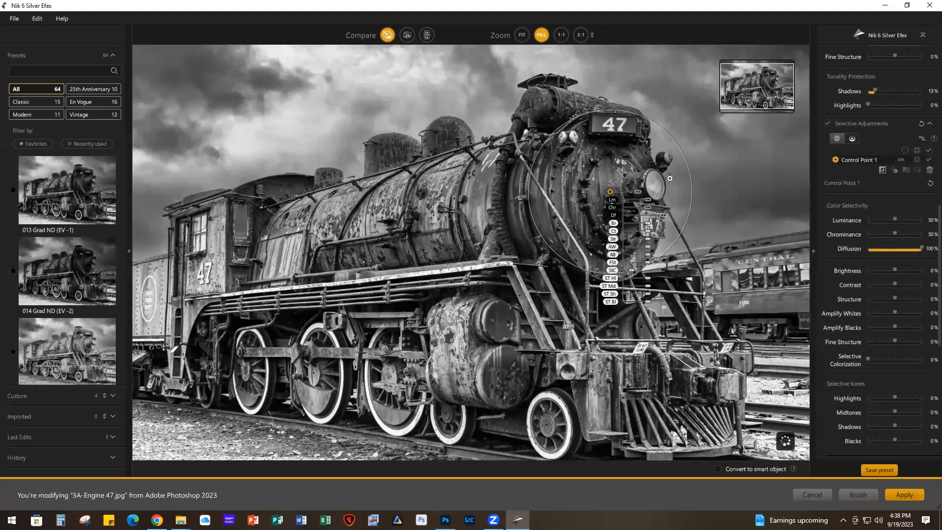
drag(690, 175, 681, 176)
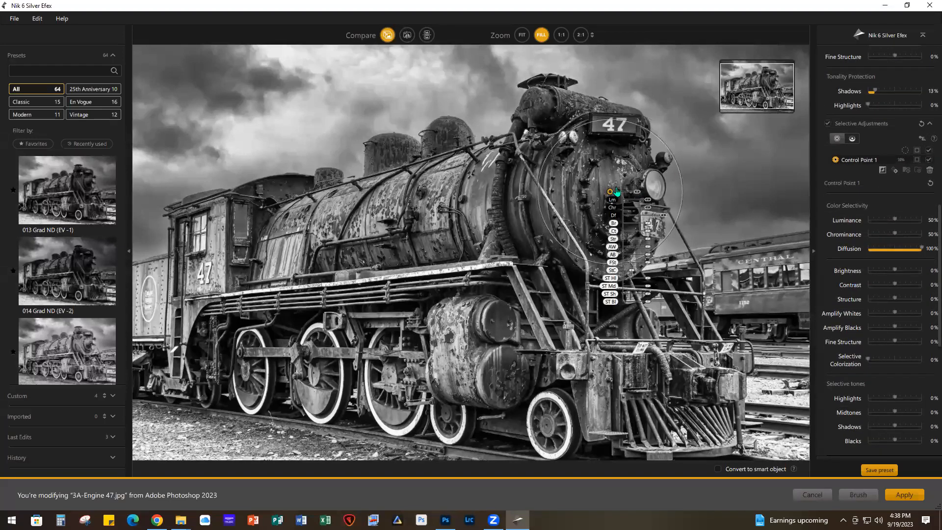
drag(610, 192, 595, 215)
drag(571, 140, 569, 126)
drag(594, 209, 593, 205)
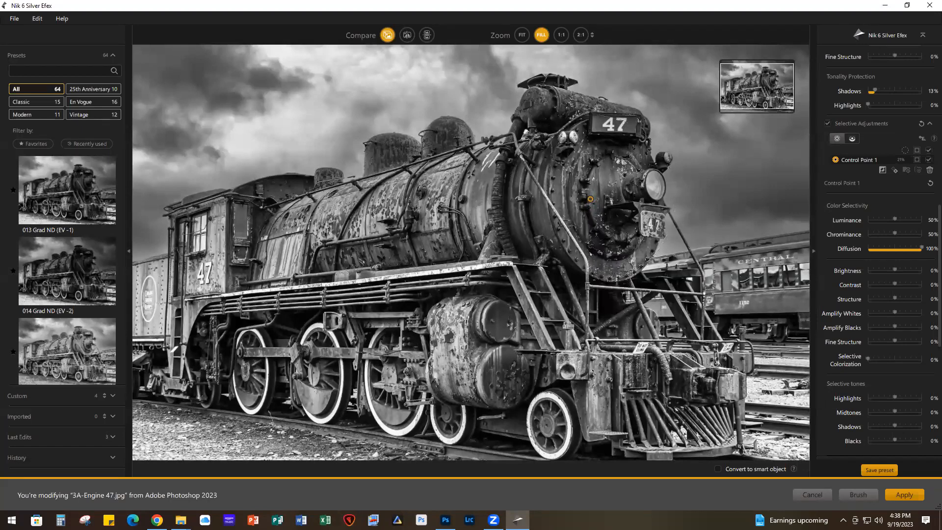
Using the mask view, set Control Point 1 to Luminance 17%, Chrominance 29% and Diffusion 83%, and nudge the point slightly upward.
click(917, 160)
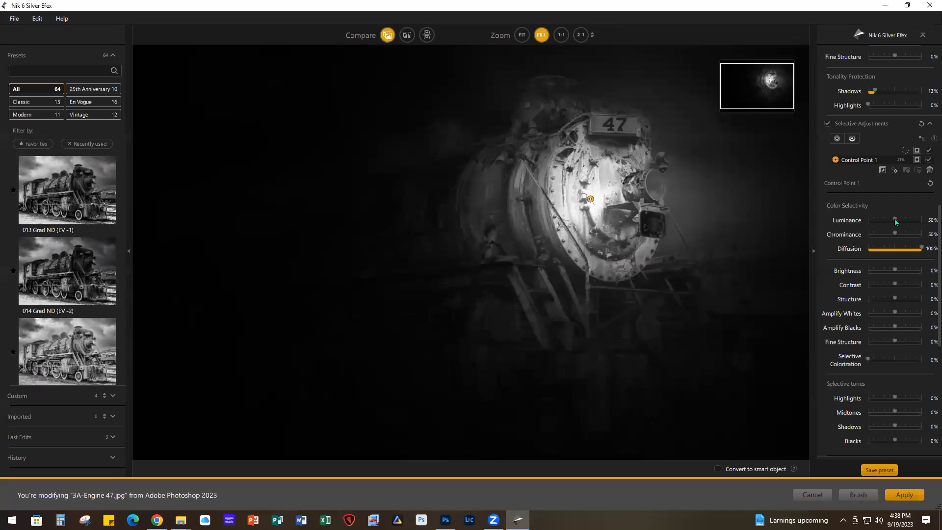
drag(894, 218, 882, 219)
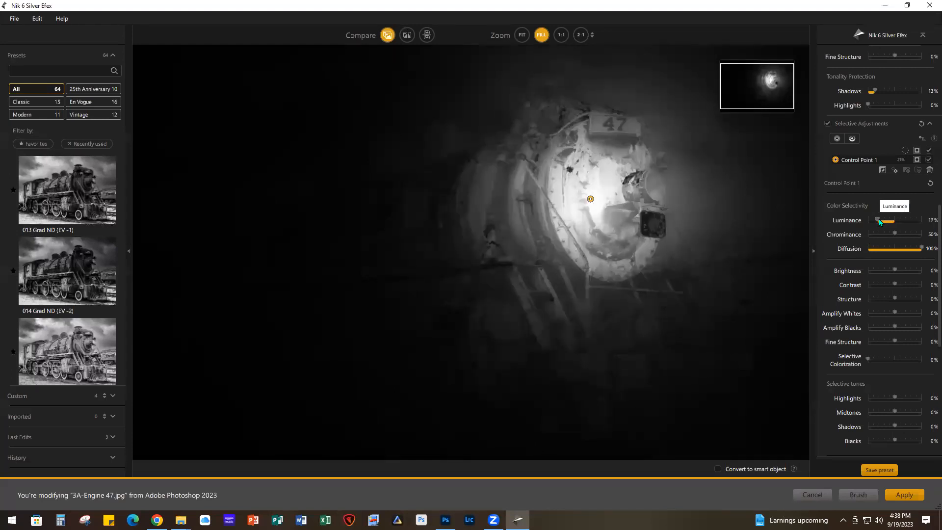
drag(896, 233, 883, 232)
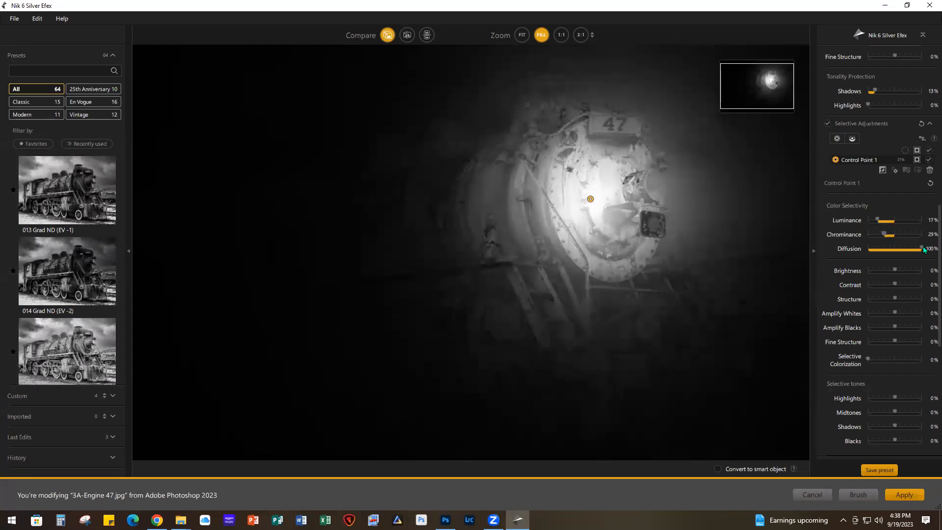
drag(922, 248, 912, 247)
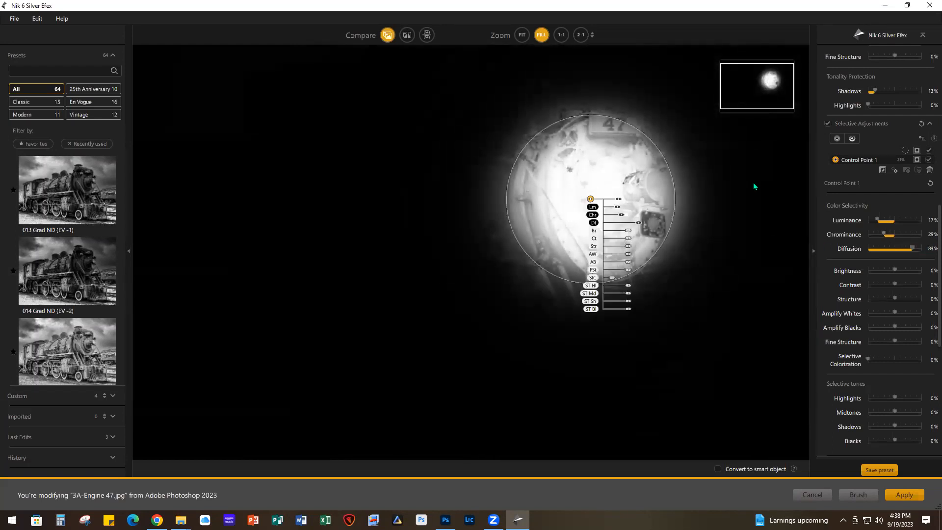
mouse_move(591, 203)
mouse_down()
mouse_move(581, 197)
mouse_move(594, 197)
mouse_up()
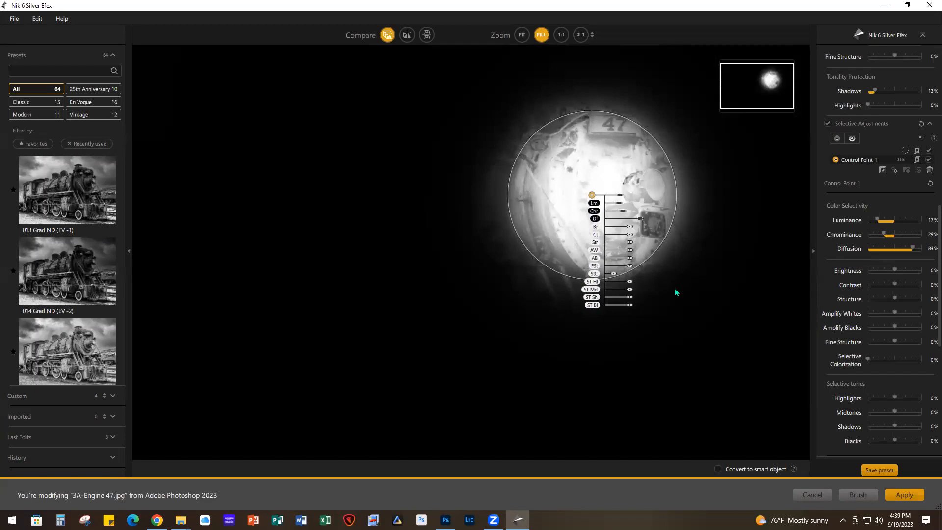
click(917, 159)
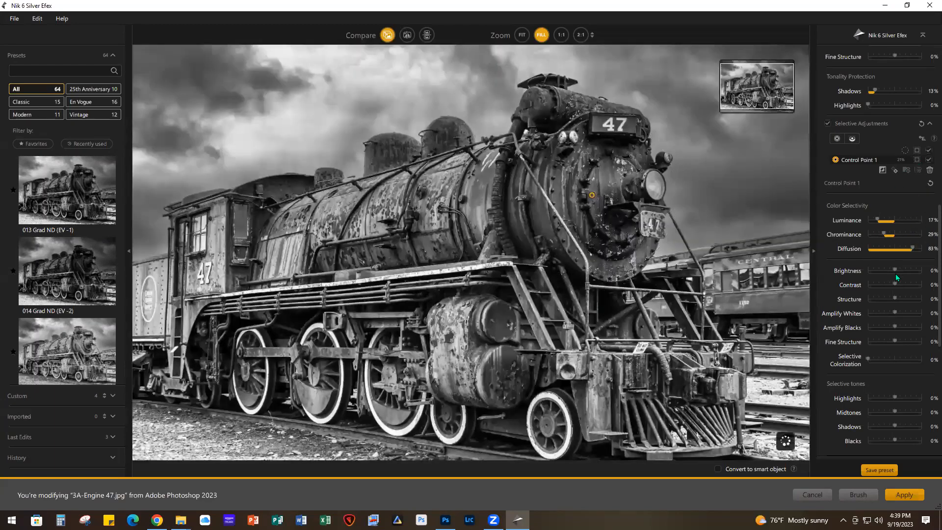
Set Control Point 1's Brightness to 36% and compare the locomotive front with the local adjustment hidden and shown.
drag(894, 269, 904, 270)
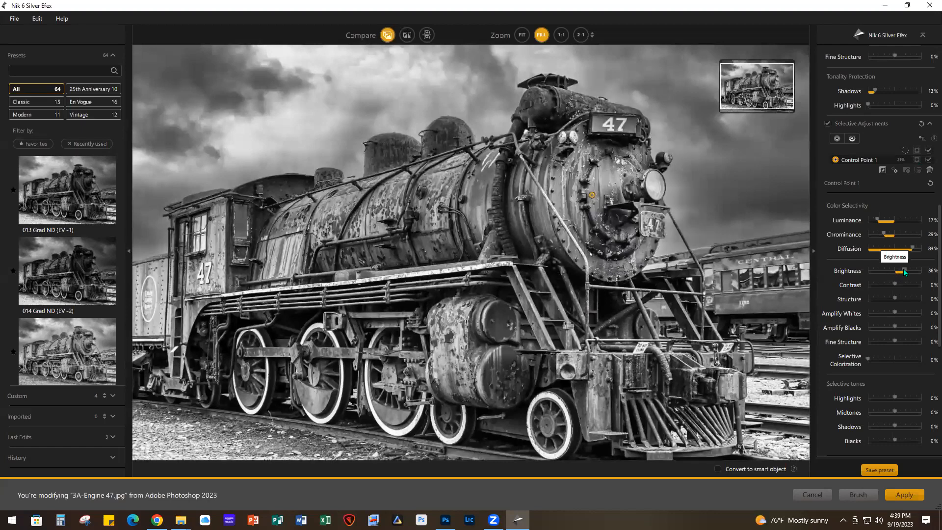
click(928, 161)
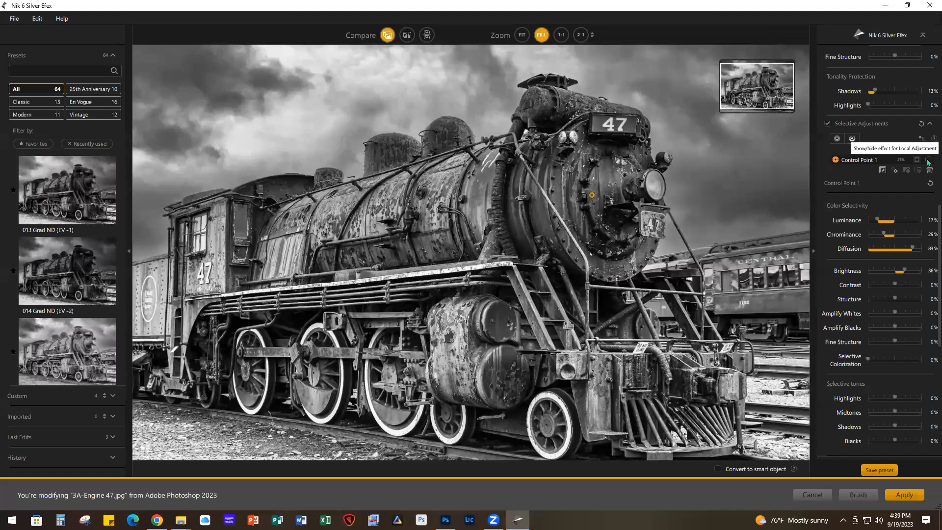
click(928, 161)
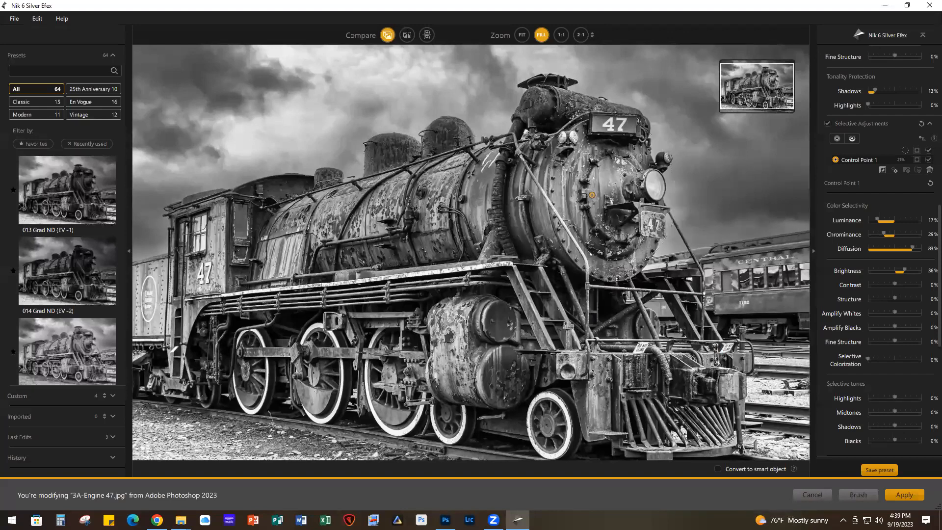
Apply the Silver Efex conversion to the Photoshop document and compare it with the color original by hiding and showing the Nik 6 Silver Efex layer.
click(916, 495)
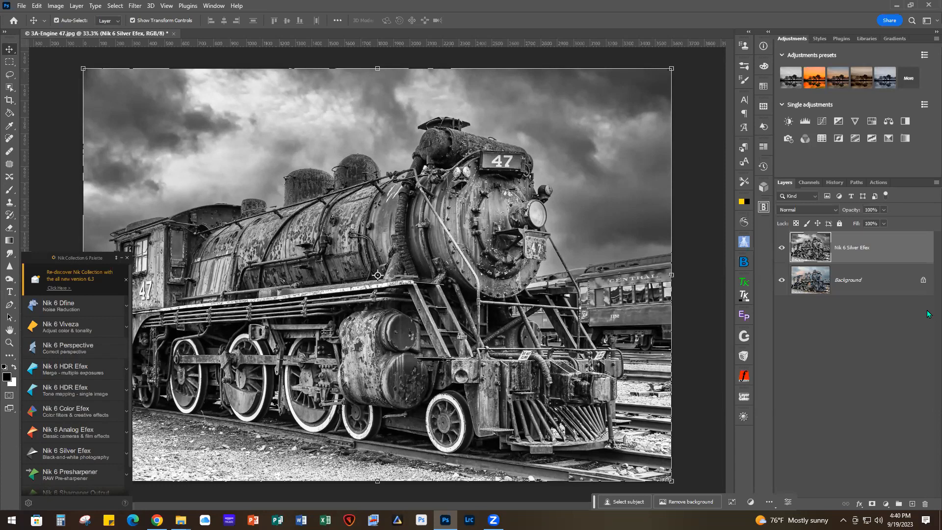
click(782, 250)
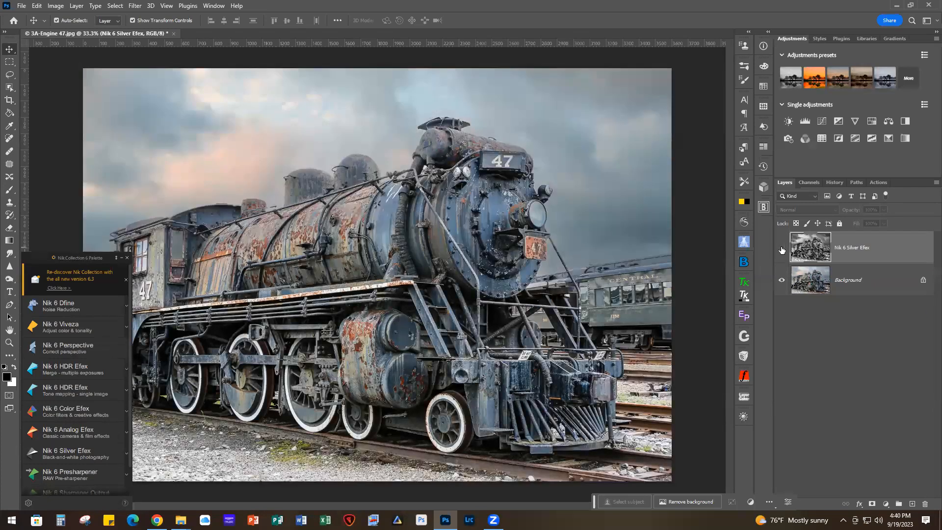
click(781, 248)
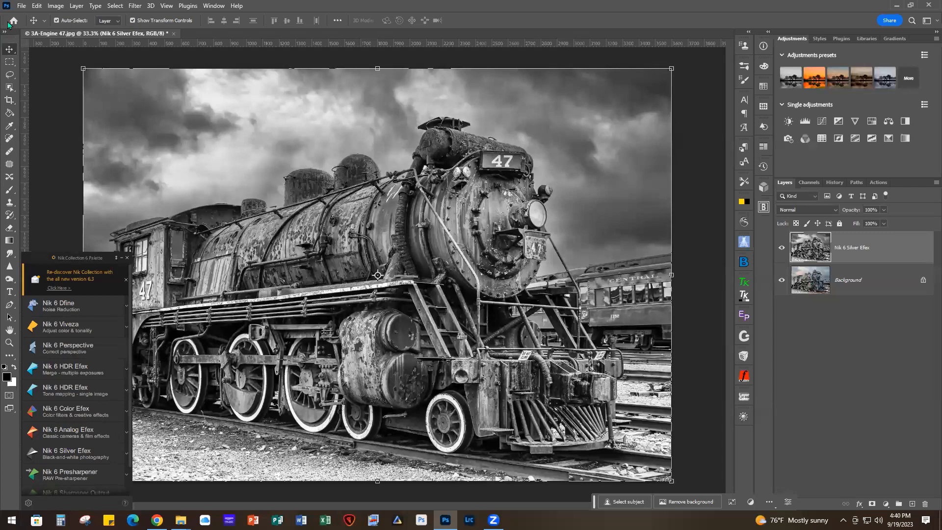
Close 3A-Engine 47.jpg without saving the changes.
click(21, 6)
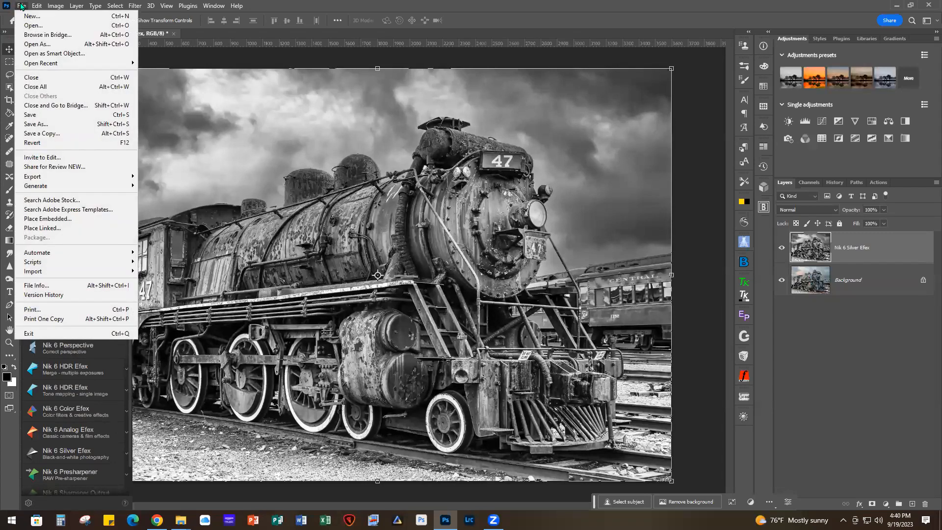
click(48, 78)
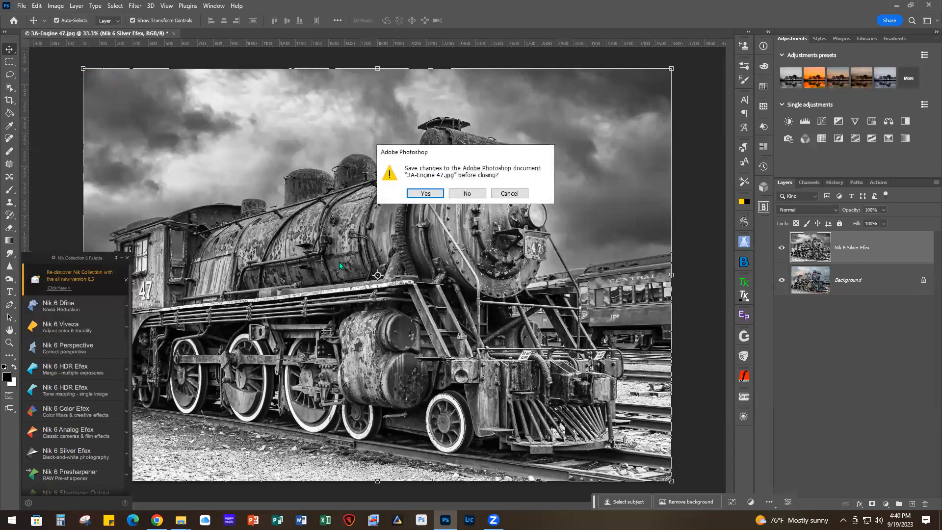
click(467, 194)
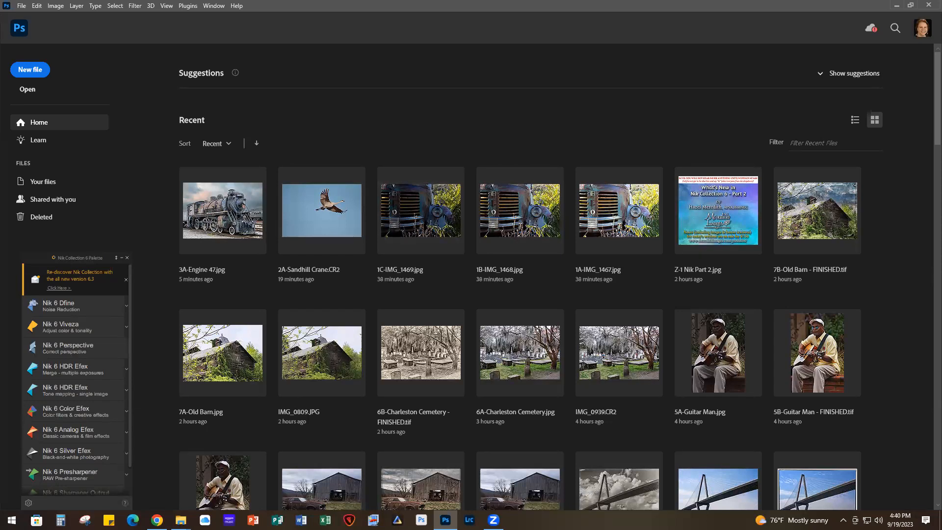
Open 4A-Sedona Vista.JPG in Photoshop and minimize the Nik Collection 6 palette.
click(181, 520)
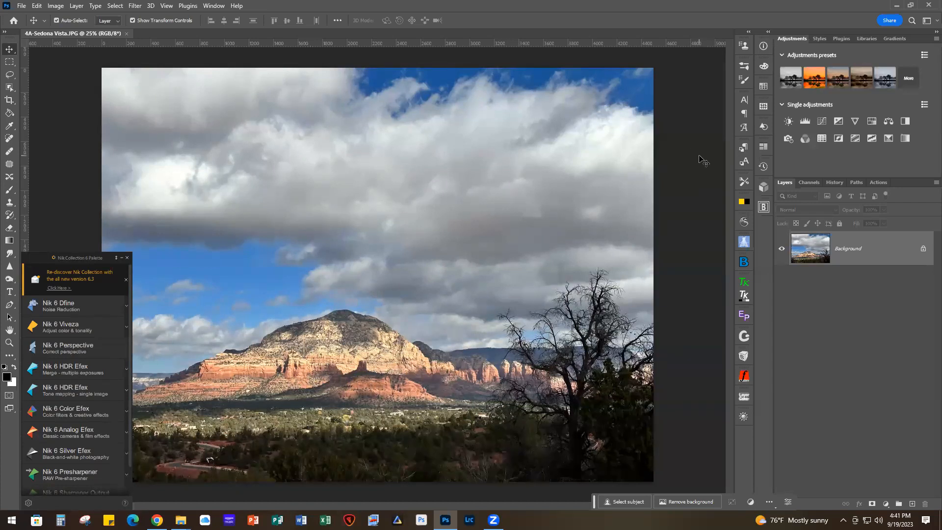
click(121, 258)
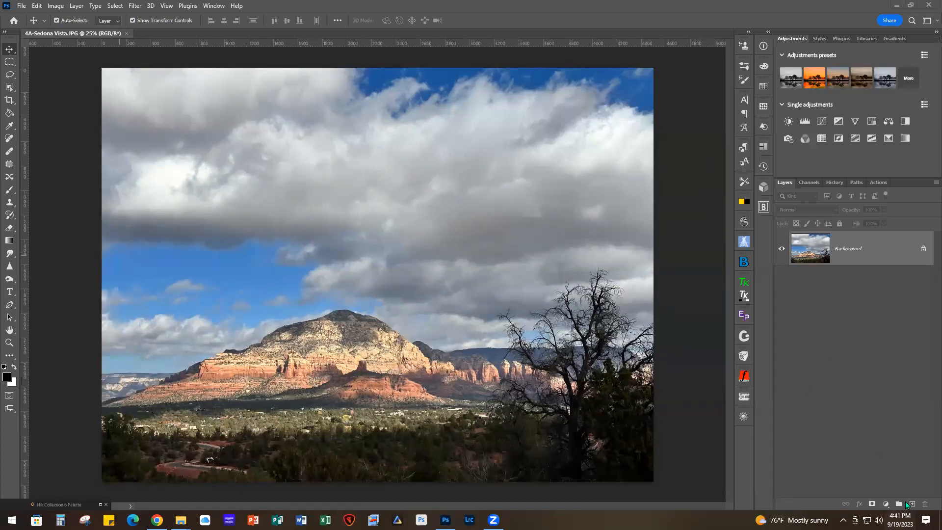
Add an empty layer above the Background and remove the white object beside the curved road with the Content-Aware Spot Healing Brush.
scroll(245, 460, up, 10)
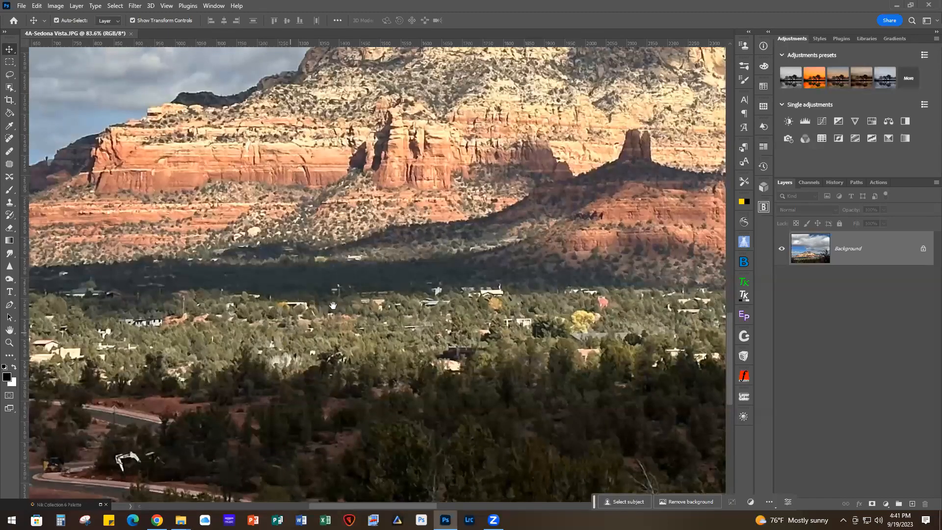
drag(323, 387, 474, 265)
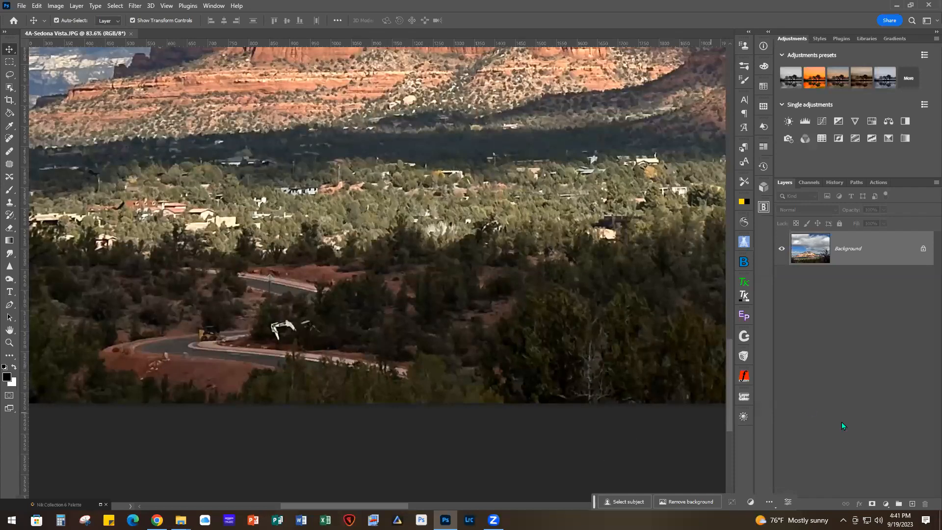
click(912, 504)
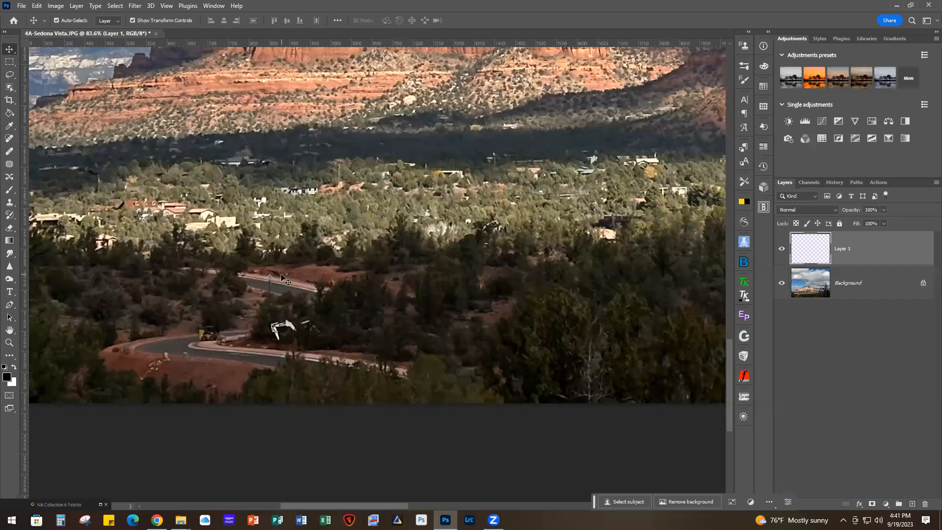
click(9, 138)
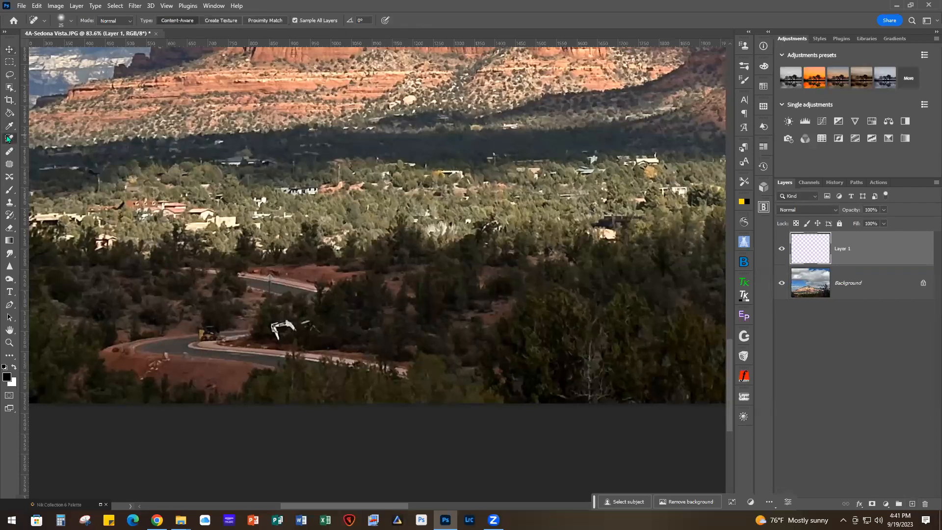
drag(307, 320, 297, 326)
mouse_move(292, 328)
mouse_down()
mouse_move(273, 332)
mouse_move(282, 336)
mouse_up()
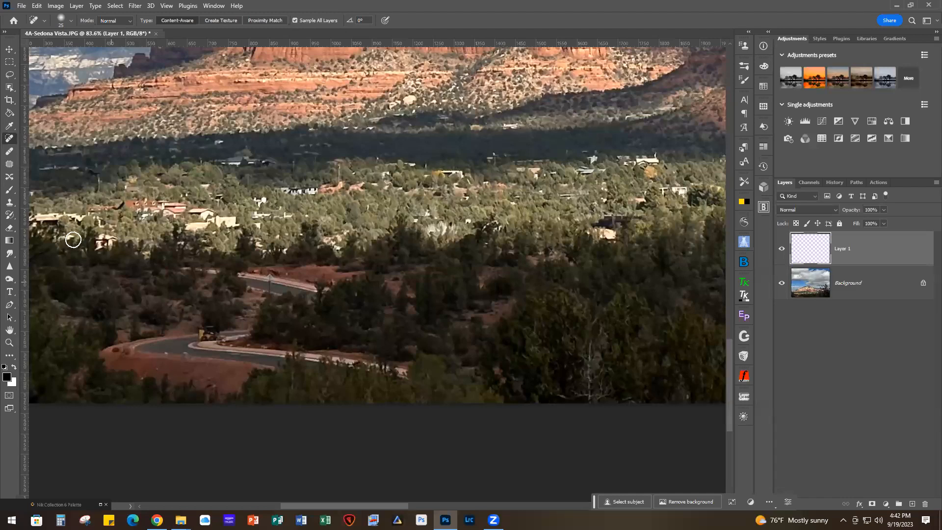
Clone Stamp over the vehicle on the curved road, sampling the ground just beside it.
click(9, 203)
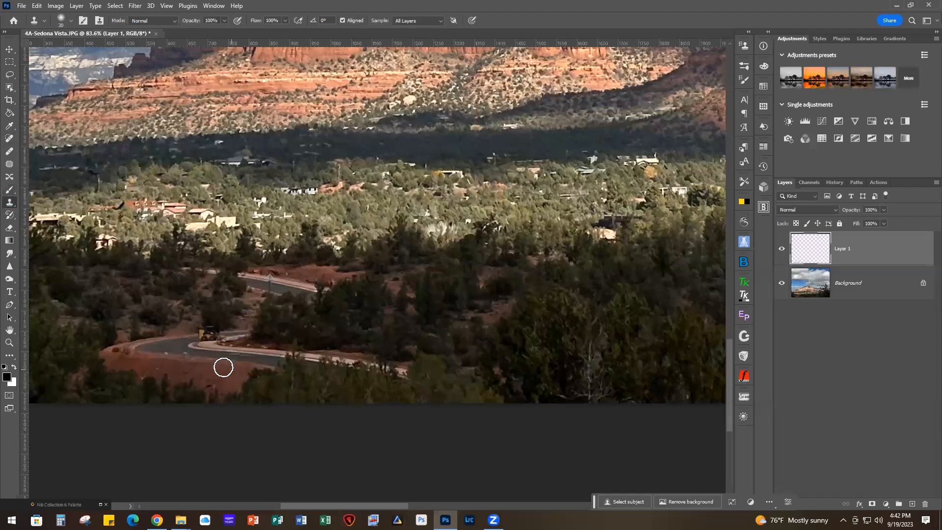
scroll(216, 364, up, 2)
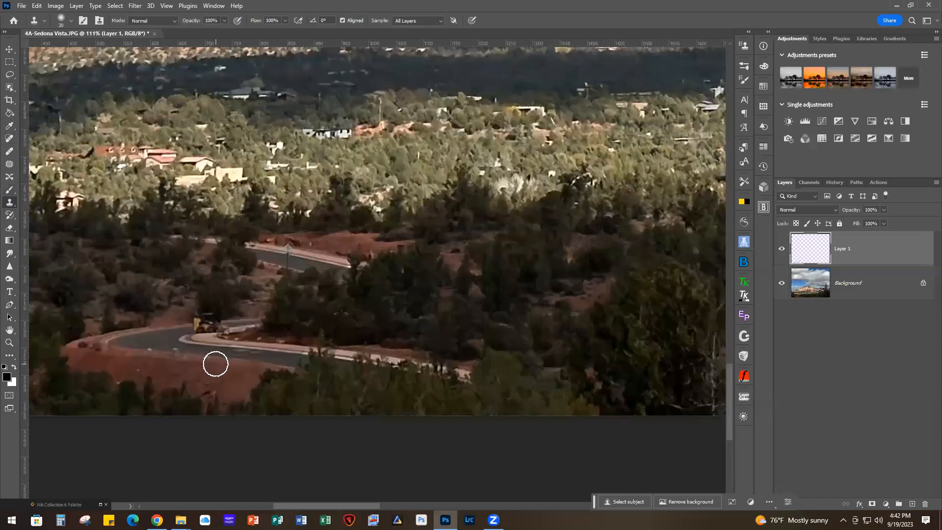
alt+click(178, 325)
drag(194, 325, 222, 322)
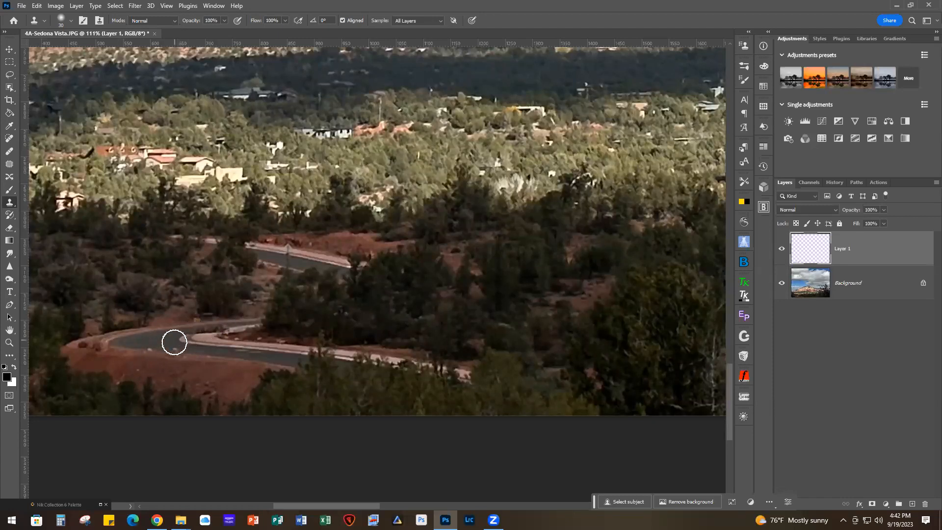
Rebuild the road edge where the vehicle stood with a 10 px Clone Stamp brush, and undo the last stroke.
key(bracketleft)
key(bracketleft)
key(bracketleft)
key(bracketleft)
alt+click(178, 332)
click(189, 331)
drag(189, 330, 225, 326)
drag(199, 336, 216, 332)
key(ctrl+z)
Clone out the small light spots along the near edge of the curved road with the Clone Stamp.
alt+click(136, 355)
drag(148, 354, 148, 350)
alt+click(163, 351)
click(173, 350)
drag(177, 352, 175, 349)
scroll(253, 352, down, 5)
scroll(256, 352, down, 3)
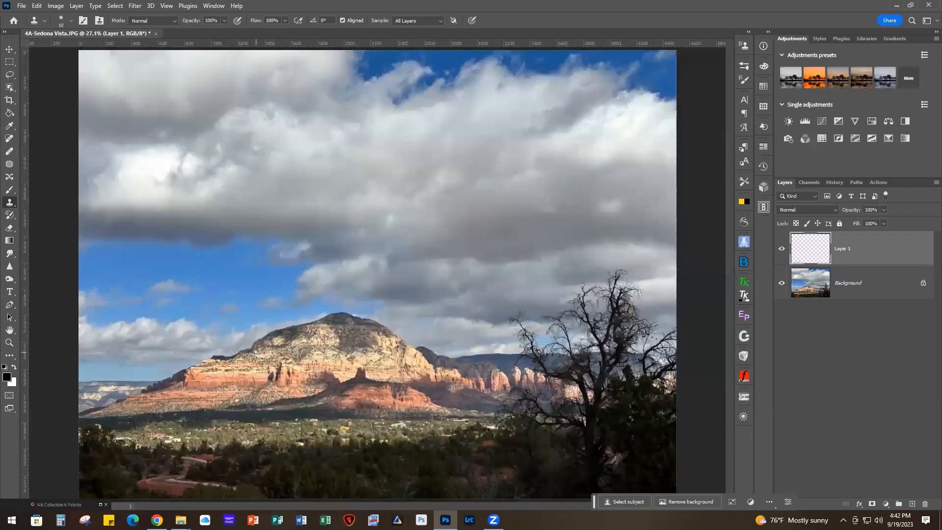
scroll(256, 351, down, 2)
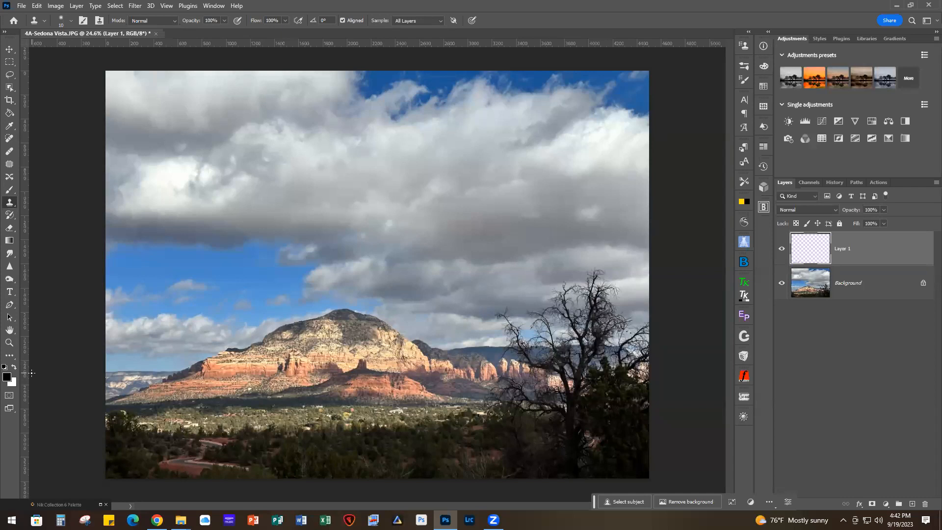
Restore the Nik Collection 6 palette and open the photo in Nik 6 Presharpener.
click(101, 504)
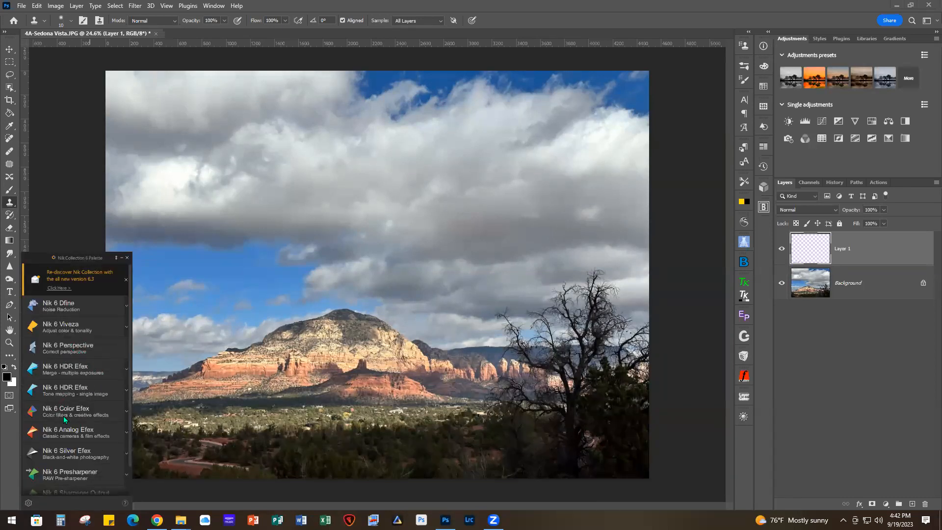
scroll(63, 416, down, 1)
click(72, 444)
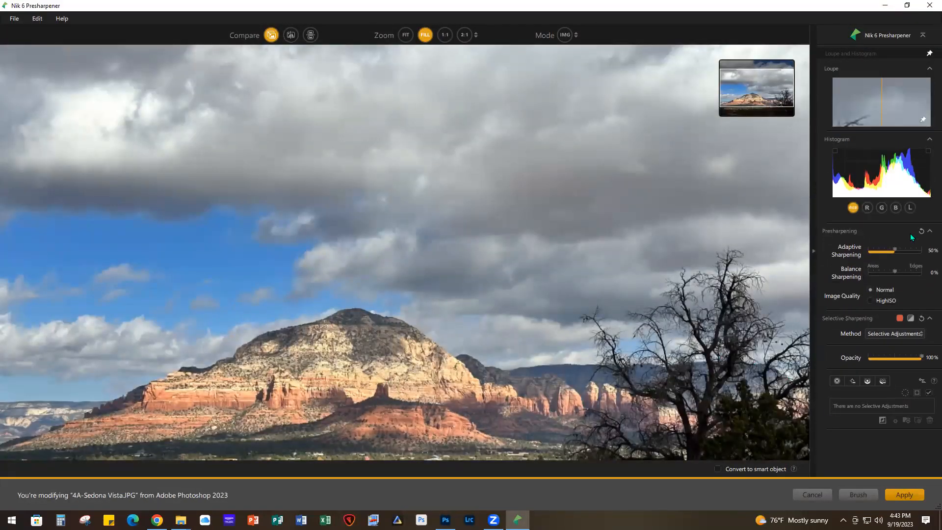
Switch the Selective Sharpening method to Color Ranges and set the blue range's opacity to 0%.
click(890, 333)
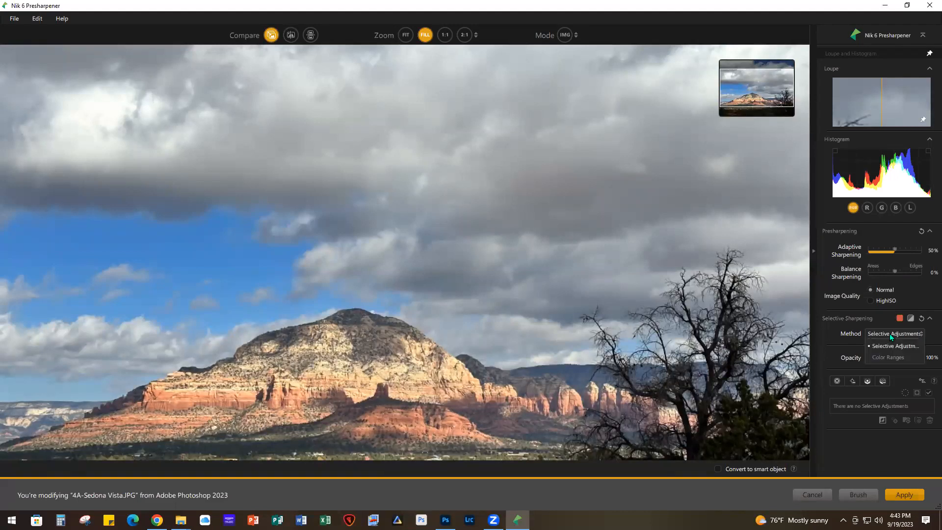
click(893, 357)
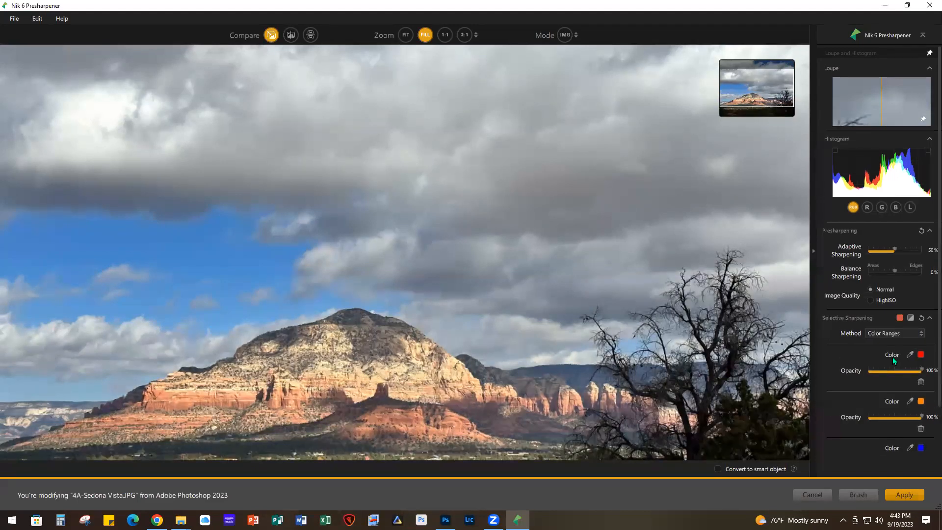
scroll(893, 357, down, 2)
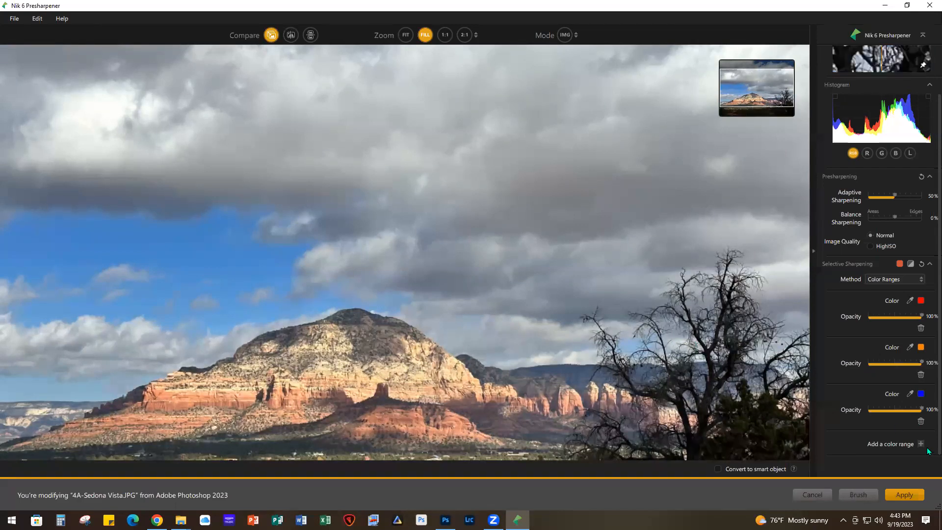
drag(919, 410, 868, 410)
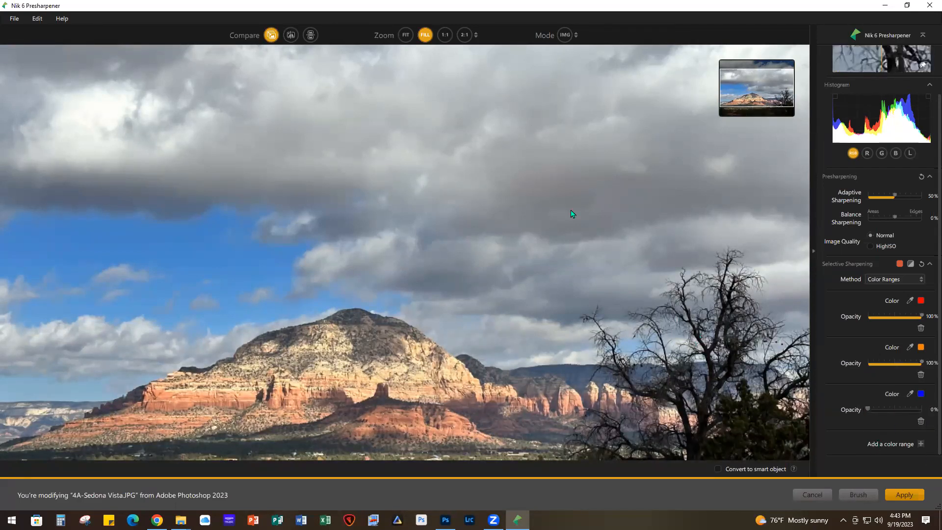
Add a color range sampled from the dark foreground trees and set its opacity to 100%.
click(406, 35)
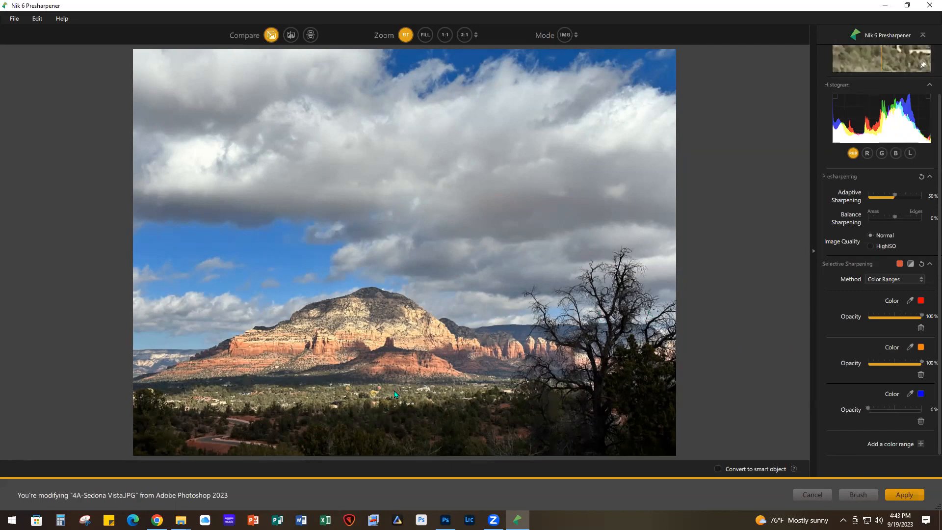
click(922, 444)
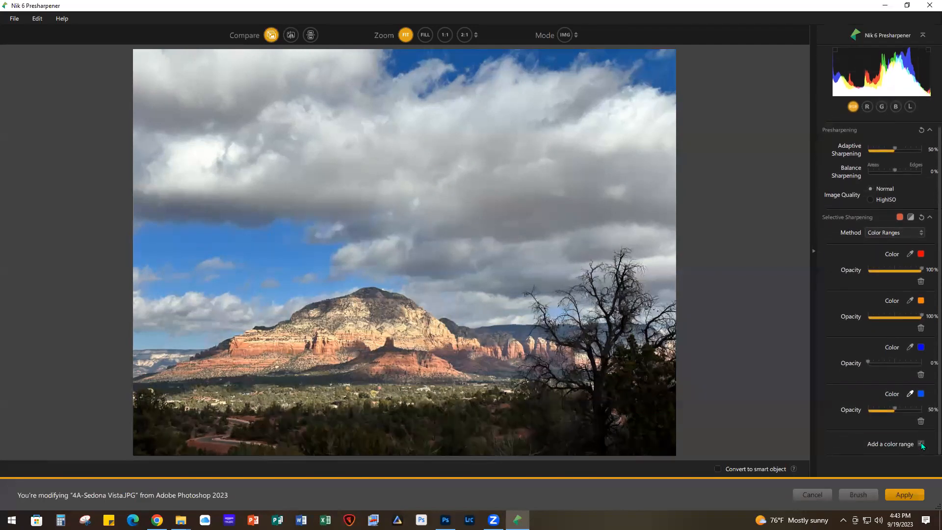
click(910, 394)
click(361, 413)
drag(896, 410, 924, 415)
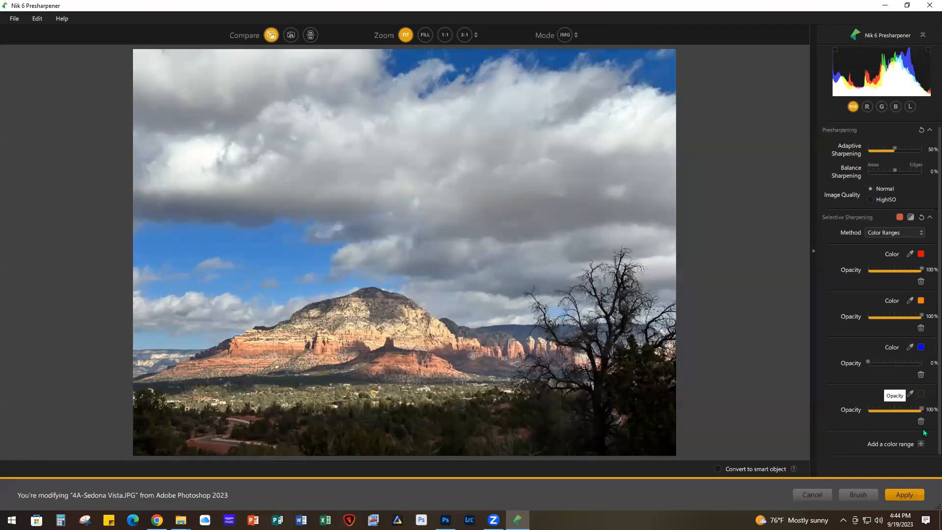
Add another color range sampled from the sunlit valley vegetation and set its opacity to 100%.
click(922, 445)
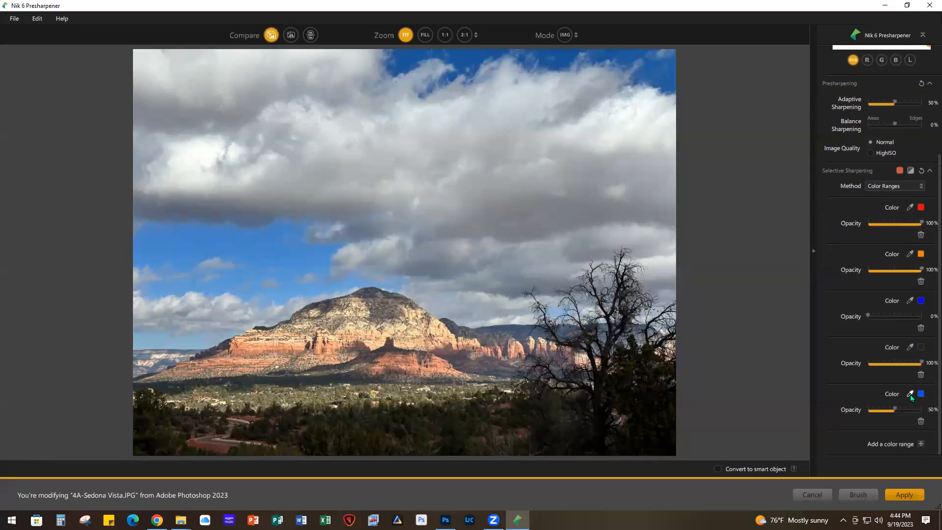
click(323, 397)
click(910, 395)
click(291, 400)
drag(895, 410, 921, 412)
Inspect the sharpening at 1:1 across the mountain and valley, and apply the Presharpener result to the Photoshop document.
click(445, 34)
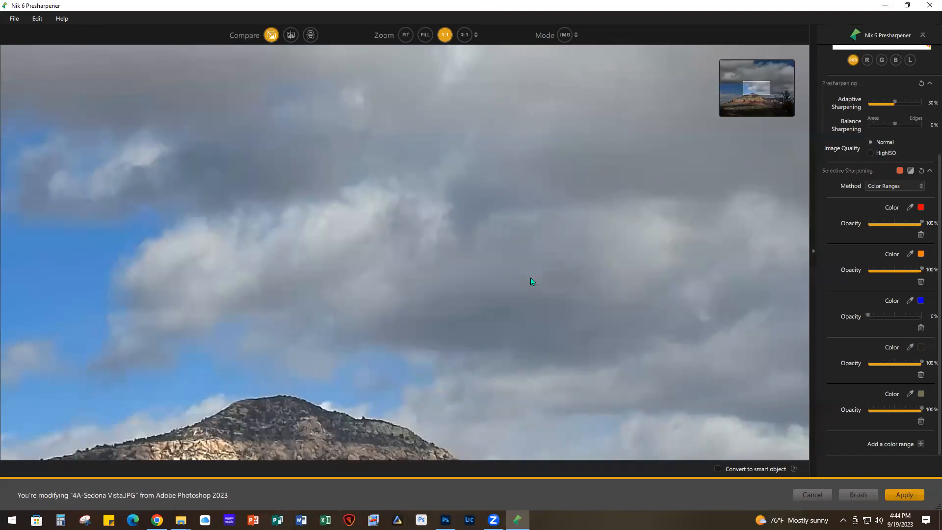
drag(494, 312, 552, 154)
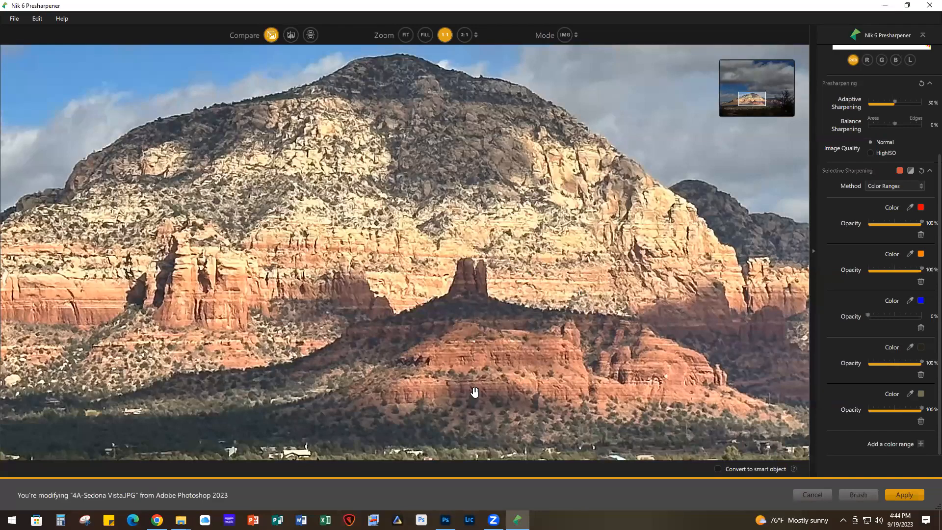
drag(477, 372, 498, 212)
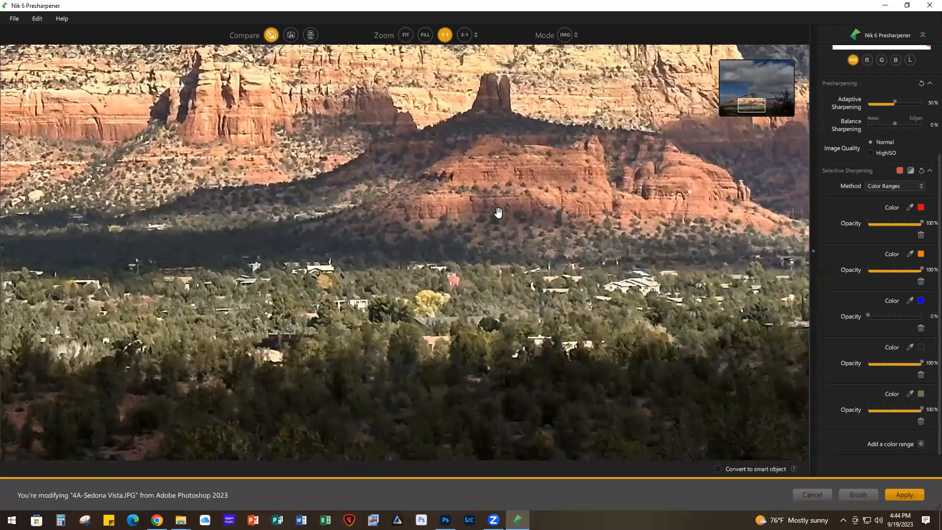
click(272, 39)
click(900, 497)
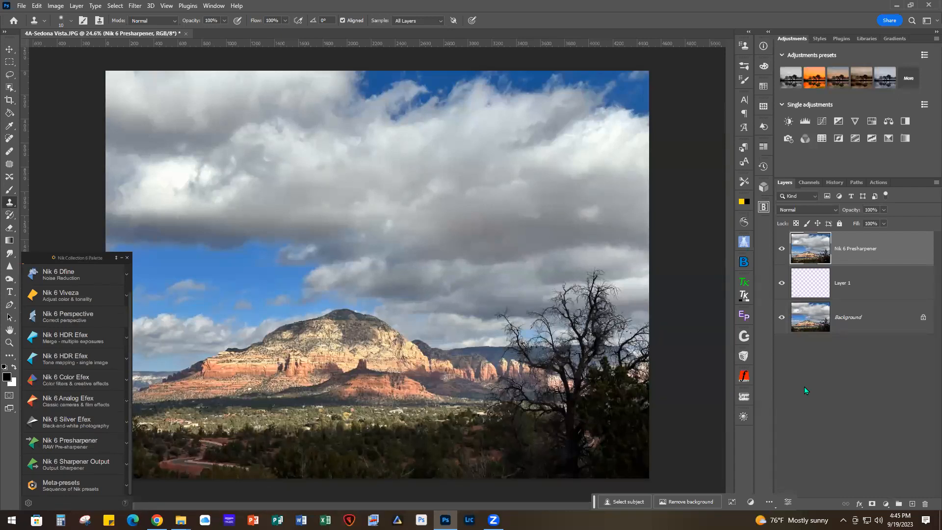
Open the presharpened photo in Nik 6 Viveza and apply the 010 Adjust Sky preset.
click(64, 298)
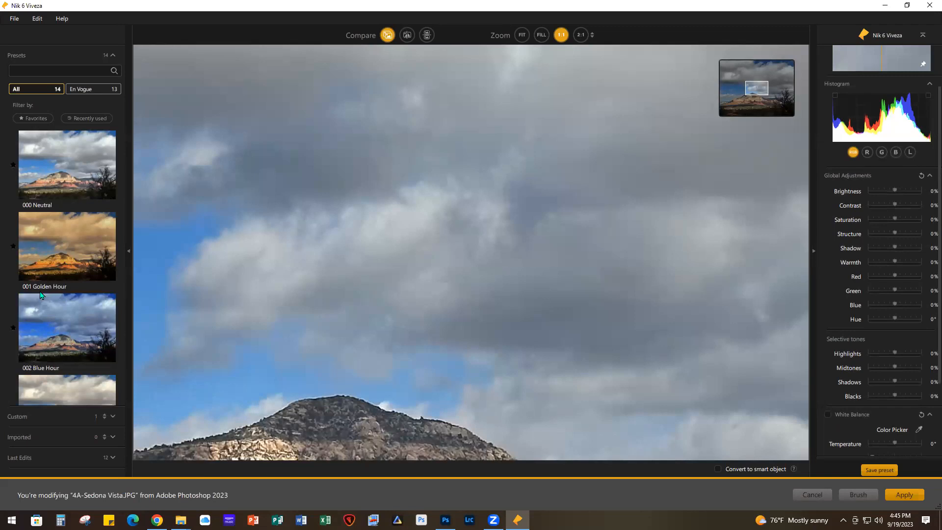
scroll(43, 296, down, 3)
scroll(42, 300, down, 7)
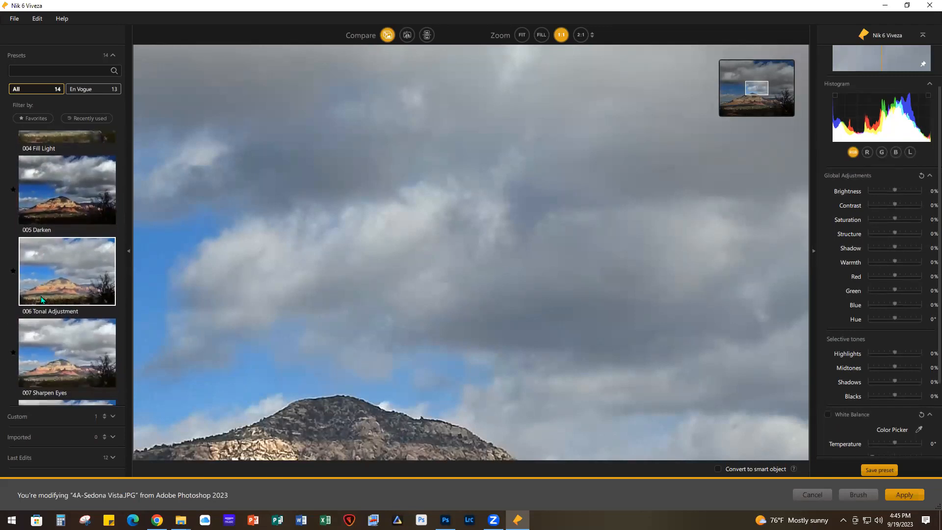
scroll(42, 300, down, 2)
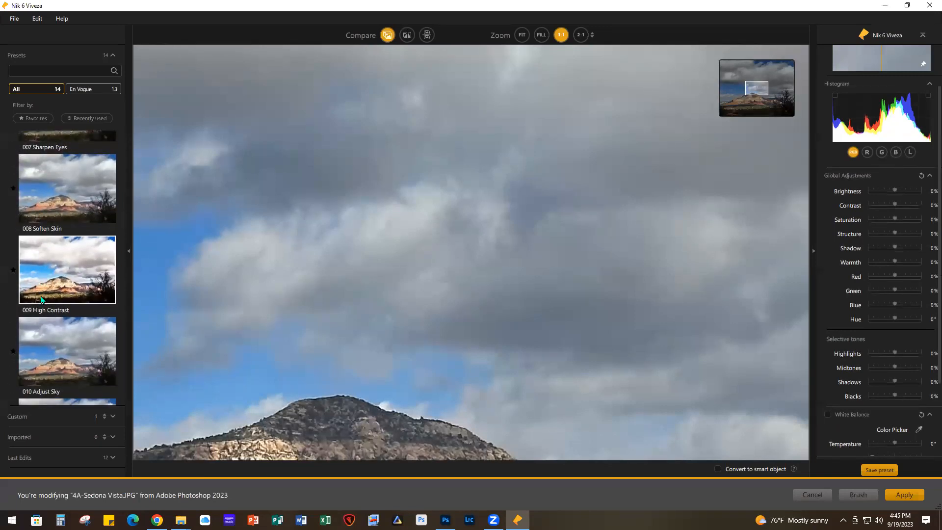
scroll(42, 299, down, 1)
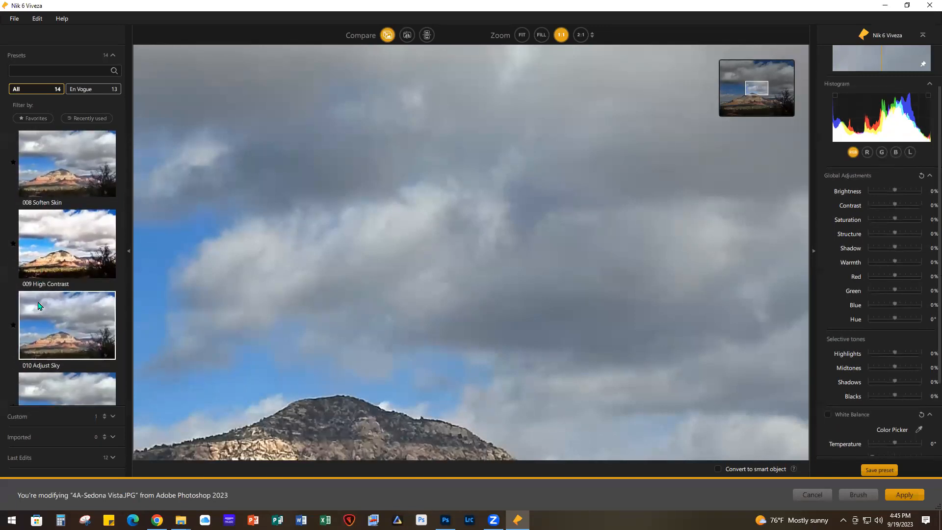
click(67, 315)
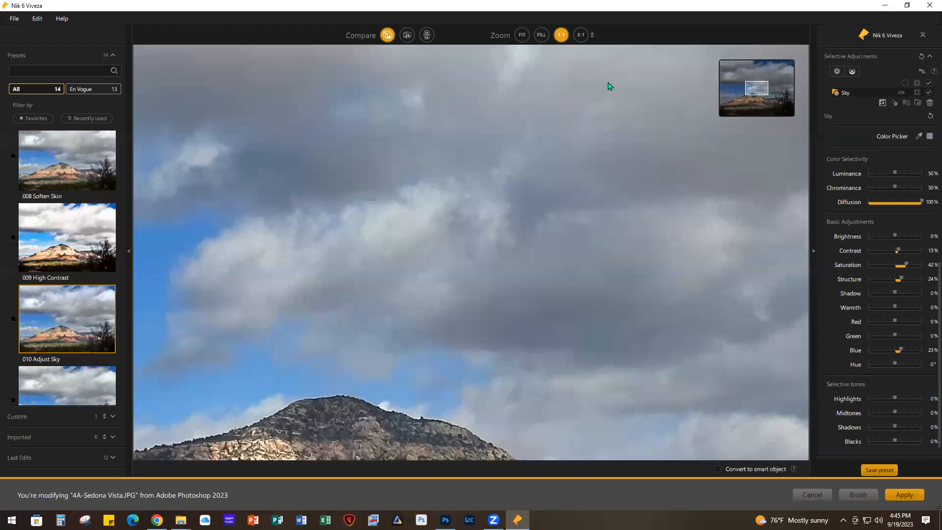
Move the two leftmost Sky control points down onto the bright clouds and enlarge their circles toward the mountain.
click(541, 35)
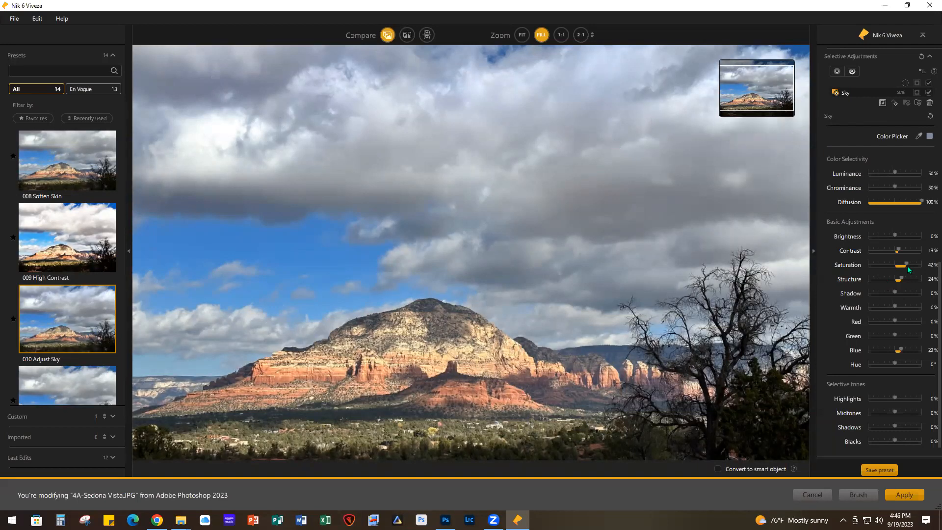
scroll(888, 174, up, 5)
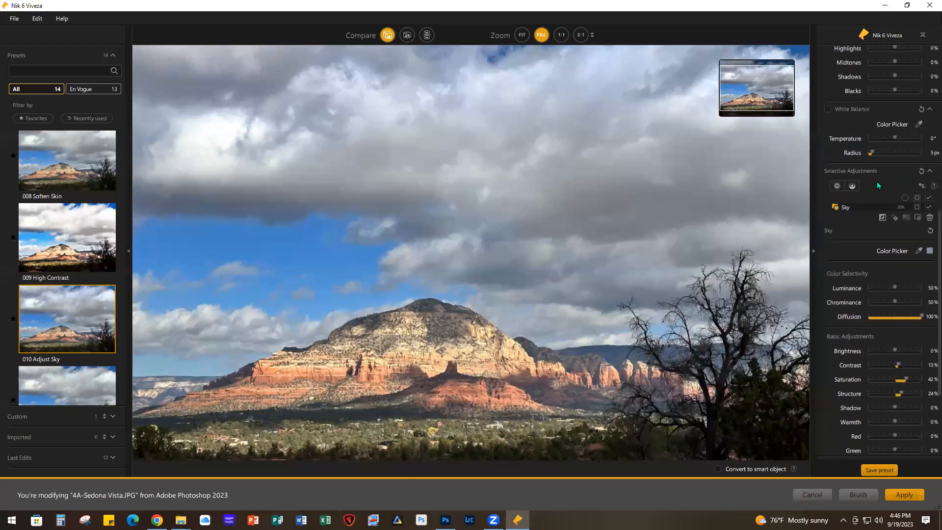
mouse_move(843, 222)
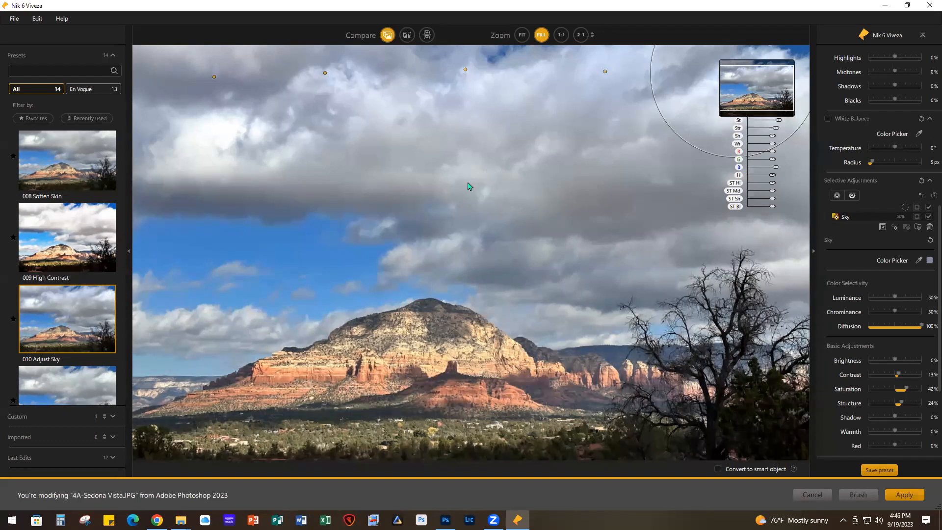
mouse_move(213, 77)
drag(214, 78, 214, 123)
drag(251, 196, 328, 328)
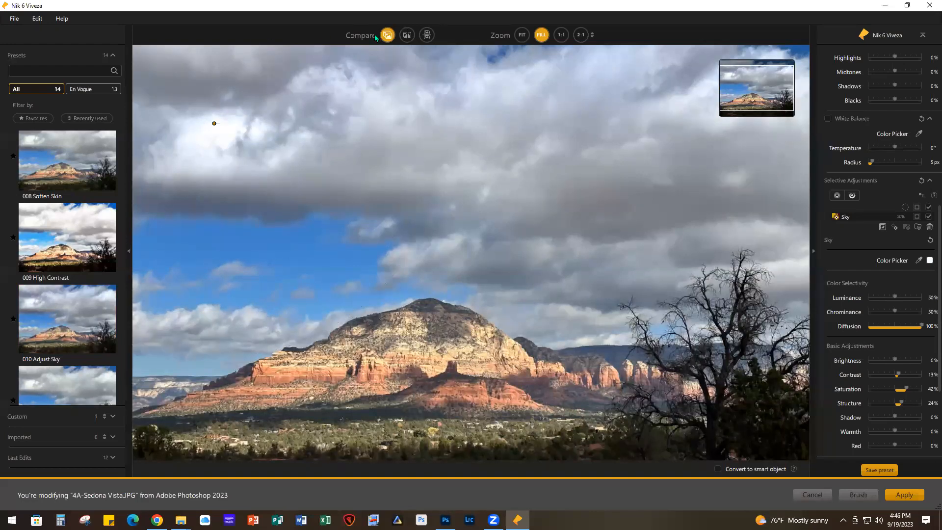
drag(333, 78, 374, 86)
drag(369, 222, 391, 301)
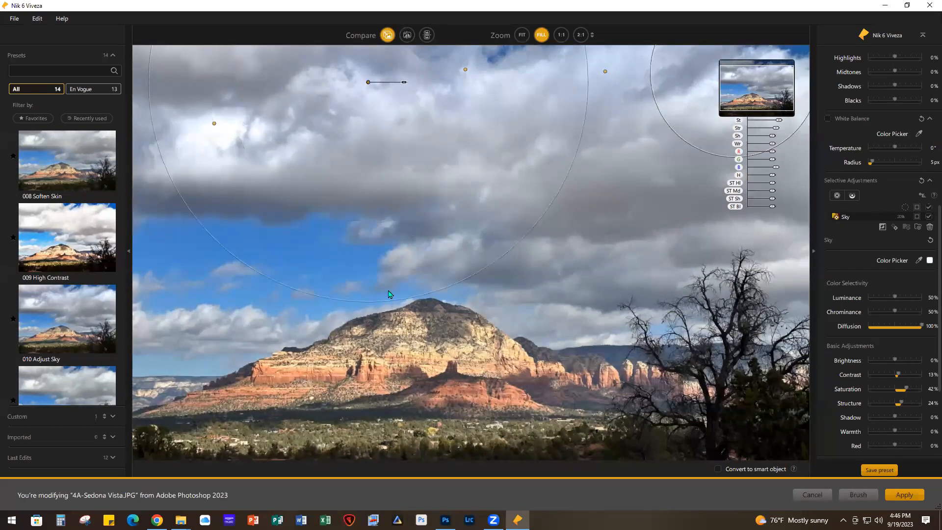
Reposition the remaining two linked Sky control points over the central and right-hand clouds and enlarge their circles.
drag(467, 76, 556, 170)
drag(569, 244, 569, 327)
click(776, 93)
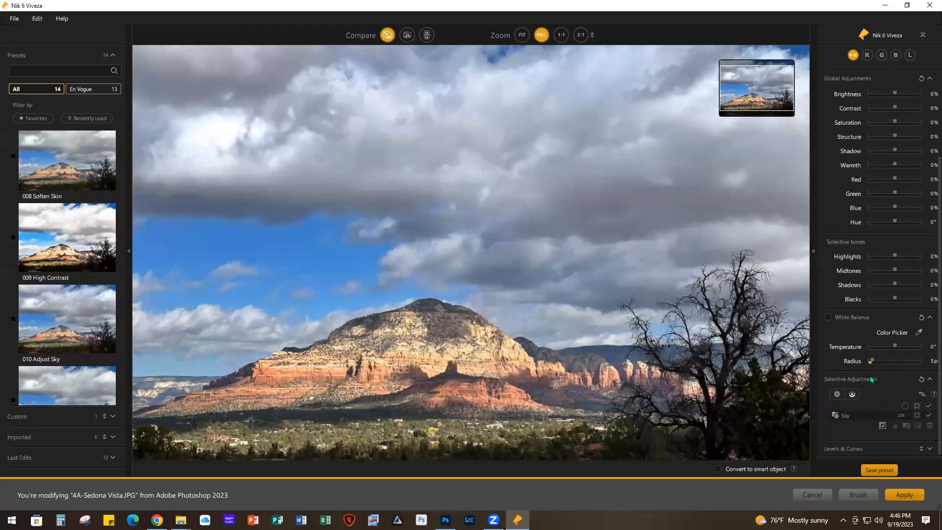
click(849, 413)
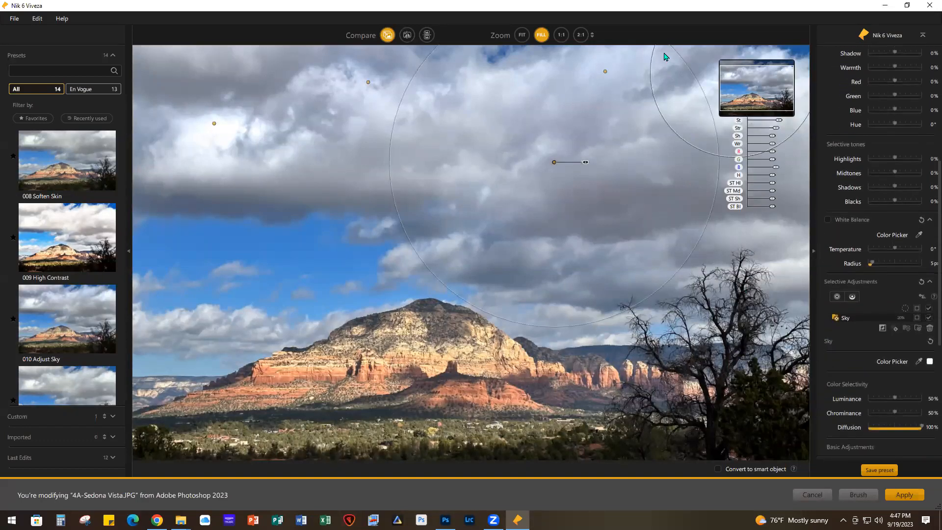
drag(606, 72, 758, 124)
drag(707, 193, 643, 291)
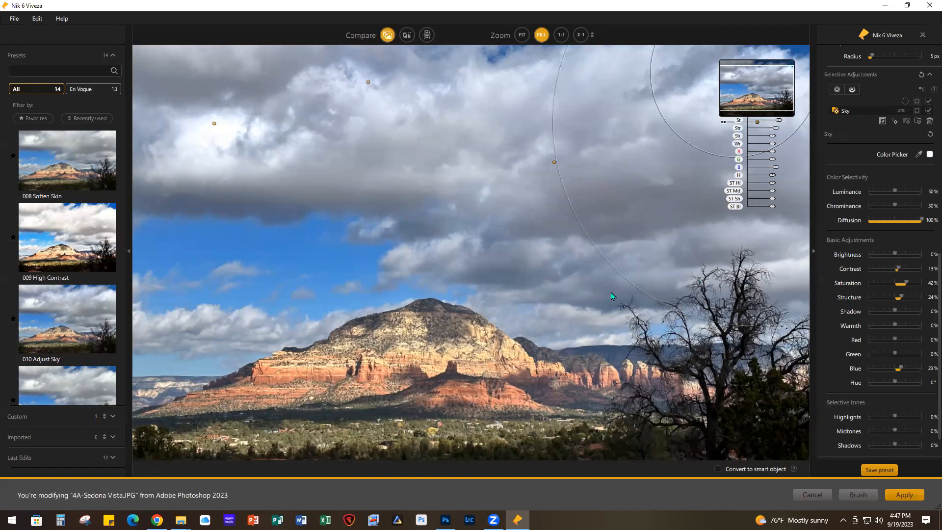
Add a control line in Viveza that covers the foreground from the photo's lower edge up to the valley trees.
click(522, 36)
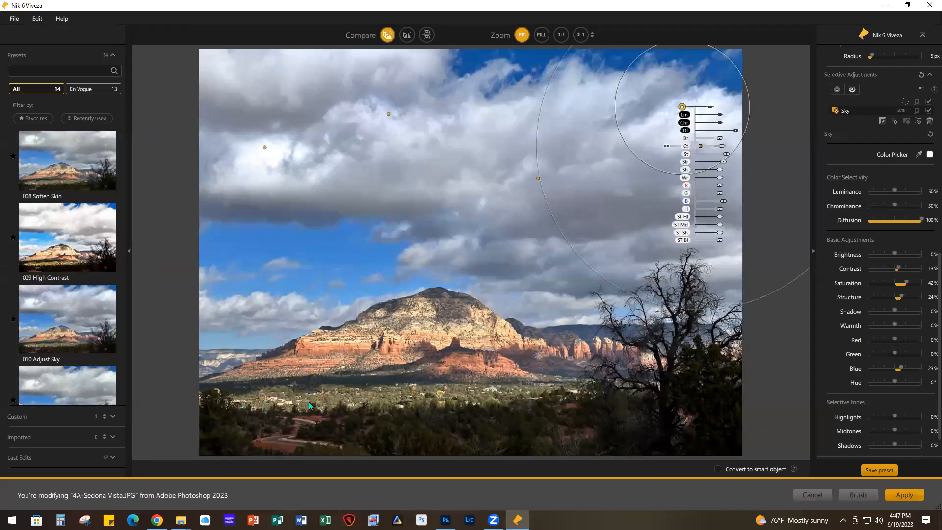
scroll(847, 211, up, 3)
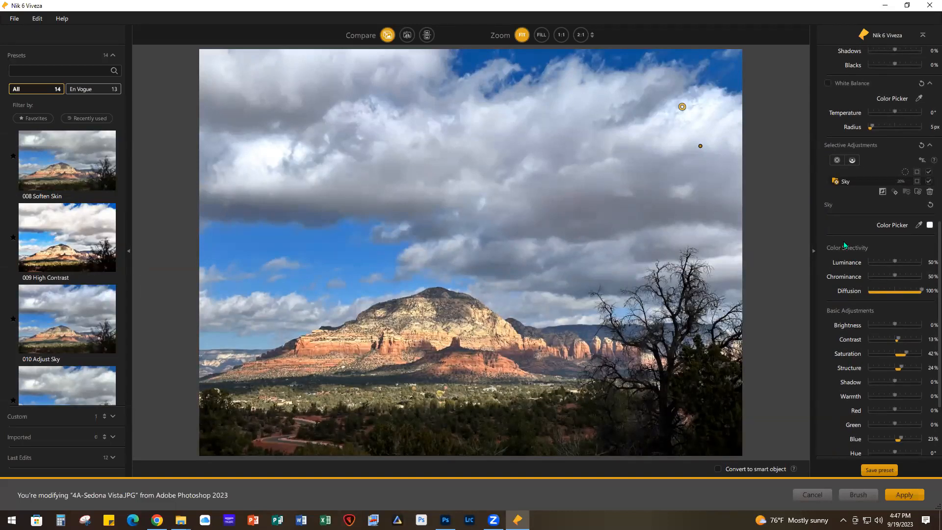
click(852, 160)
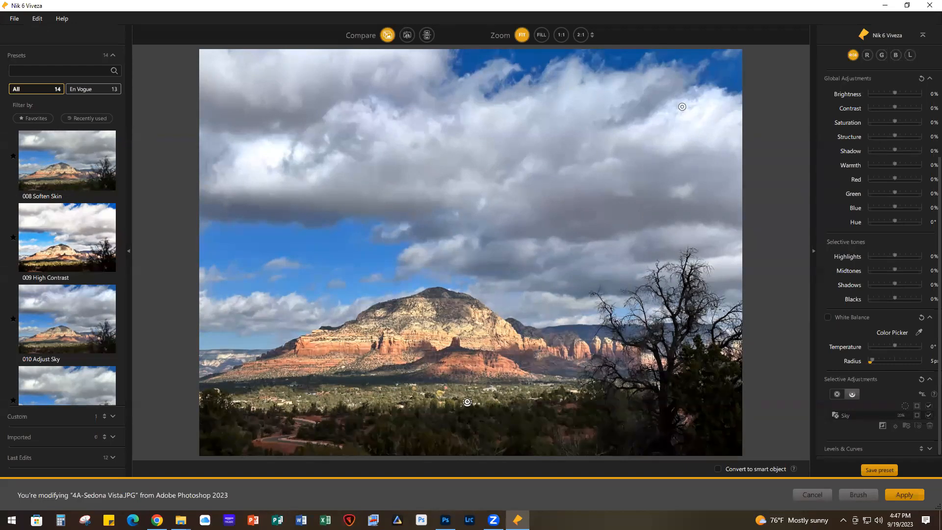
click(462, 451)
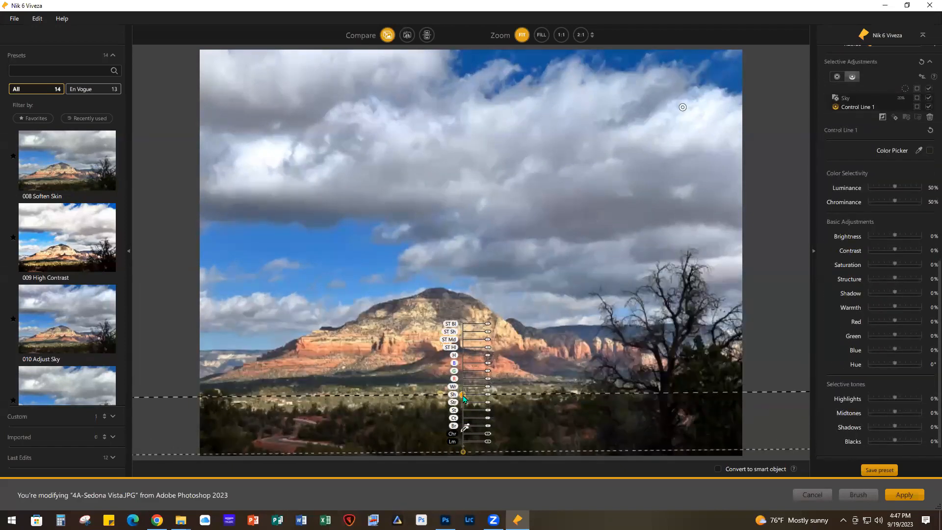
drag(464, 395, 463, 395)
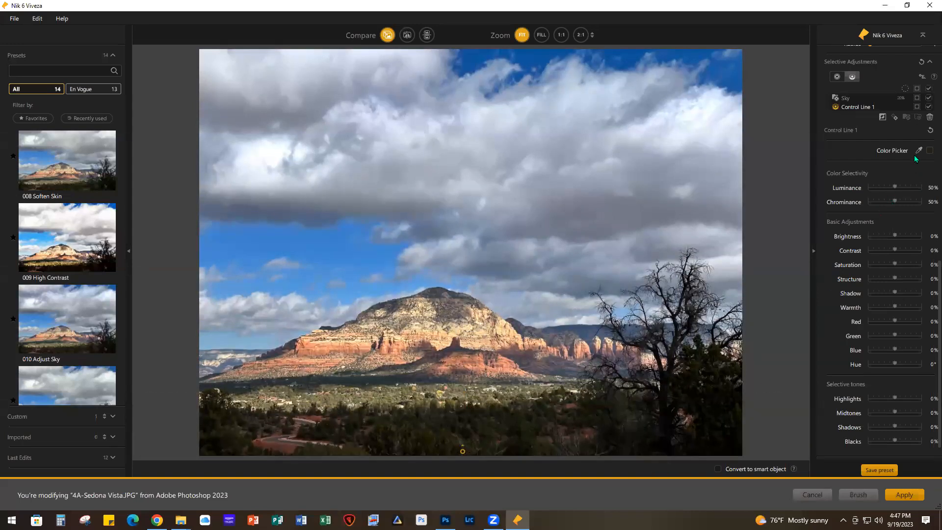
Using the mask preview, extend the control line up to the mountain's base and set its Luminance to 44% and Chrominance to 30%.
click(918, 106)
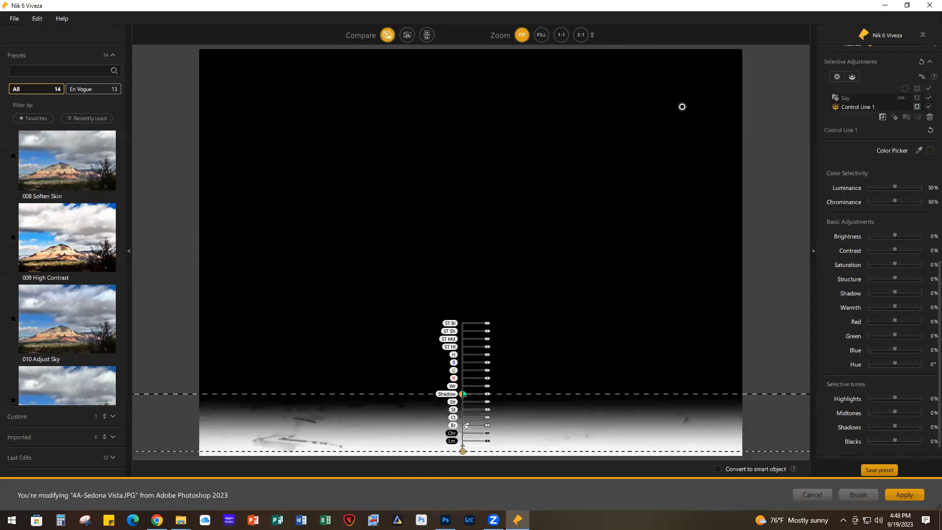
mouse_move(431, 393)
mouse_down()
mouse_move(432, 348)
mouse_move(440, 377)
mouse_up()
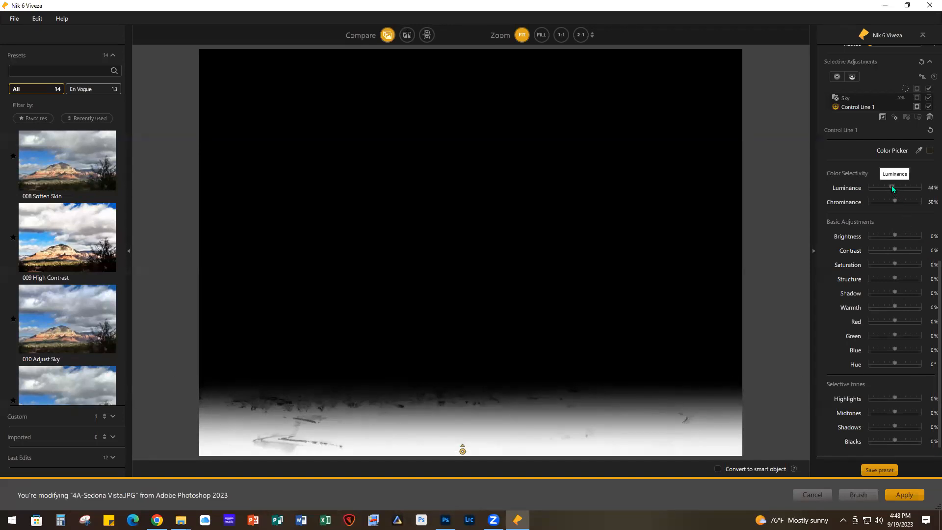
drag(894, 201, 886, 203)
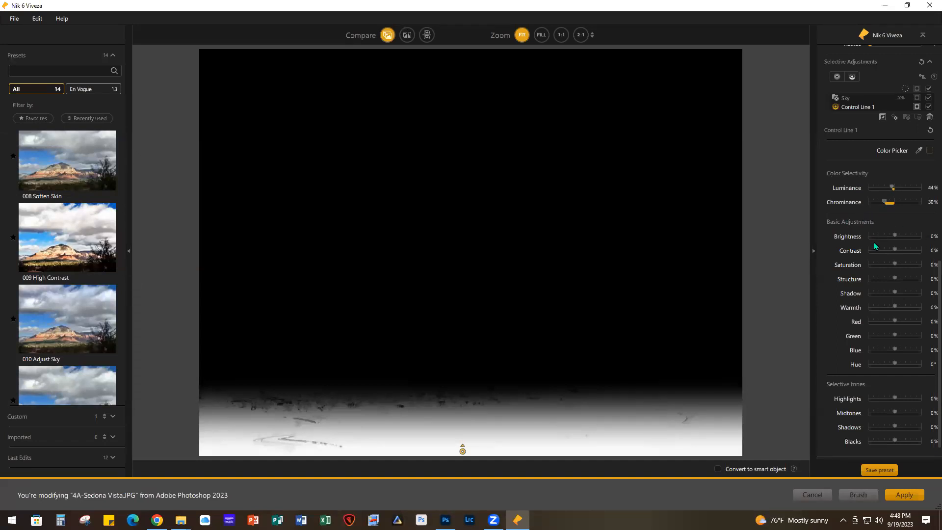
click(463, 449)
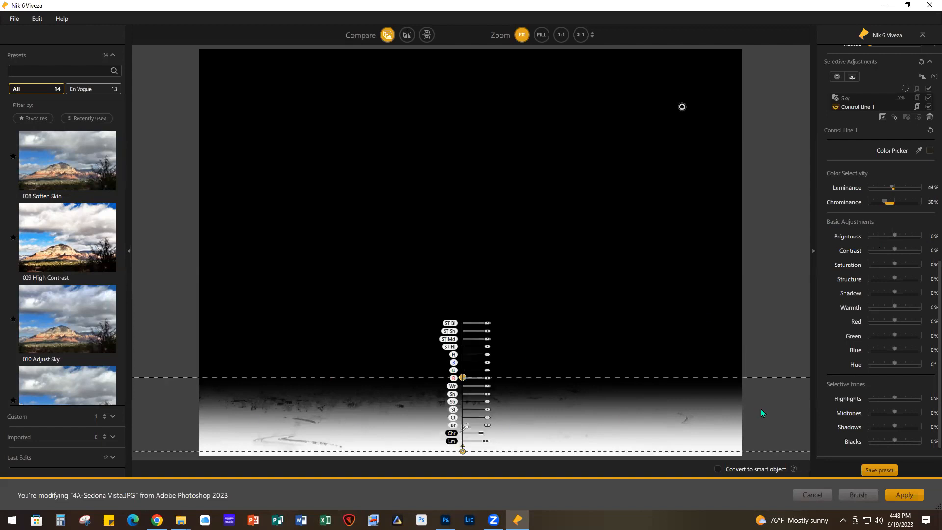
click(917, 107)
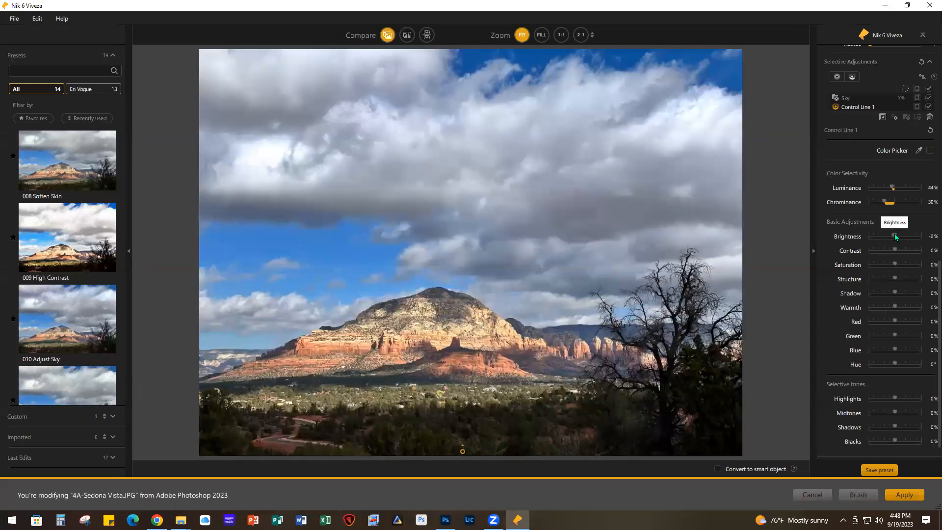
Set the foreground control line's Brightness to 53%, compare with the original, and nudge its upper boundary slightly higher.
drag(899, 234, 908, 233)
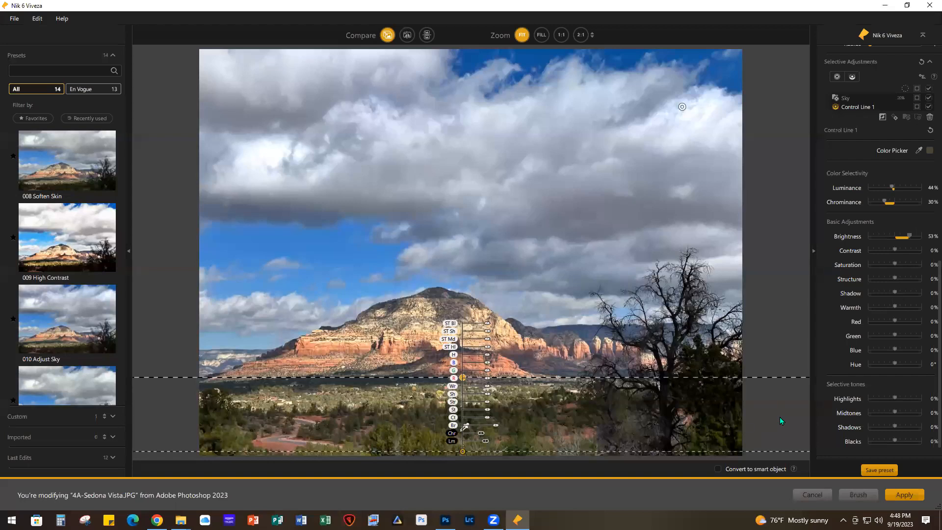
click(386, 36)
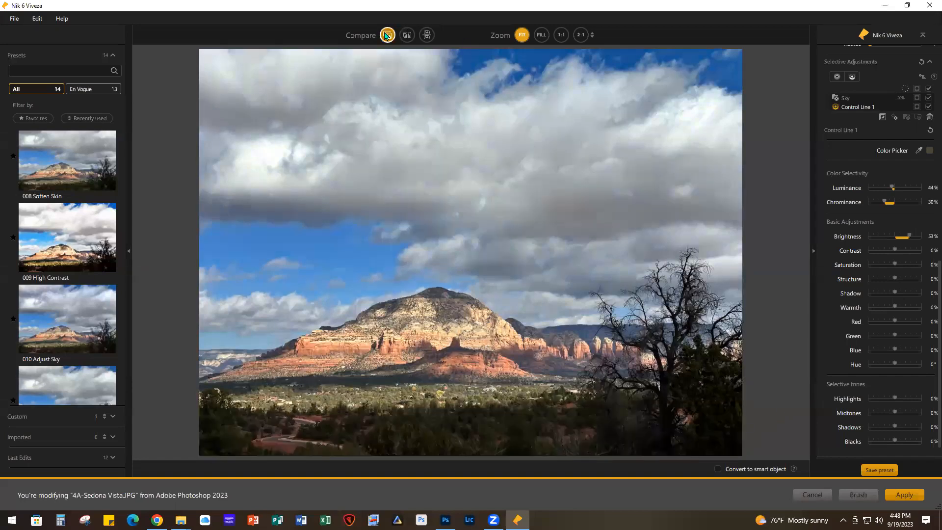
click(387, 35)
click(387, 36)
click(387, 35)
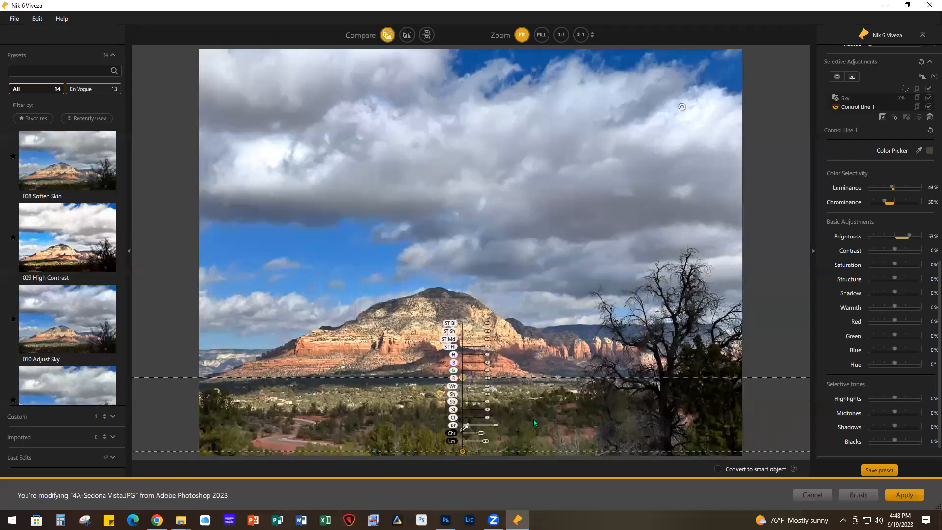
drag(537, 377, 541, 375)
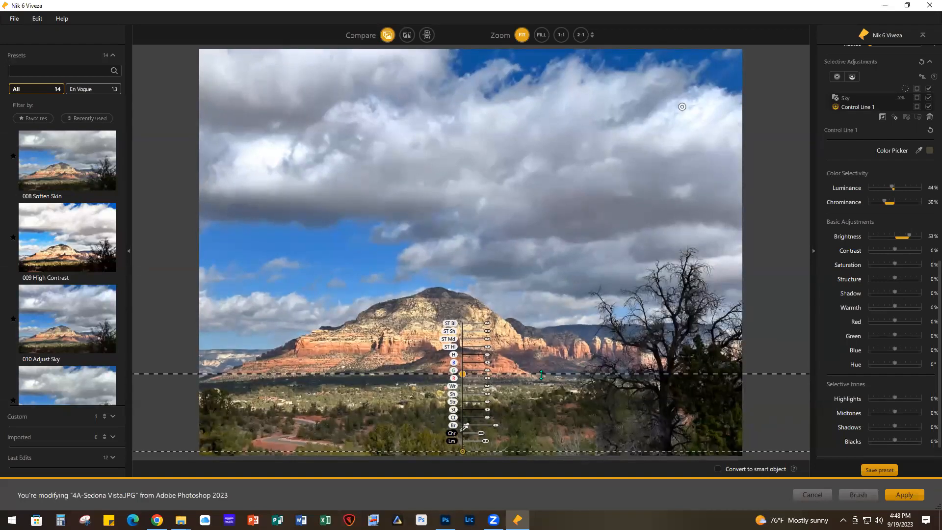
Lower the global Highlights to -12% and compare the whole image with the original.
scroll(908, 361, up, 3)
scroll(907, 362, up, 10)
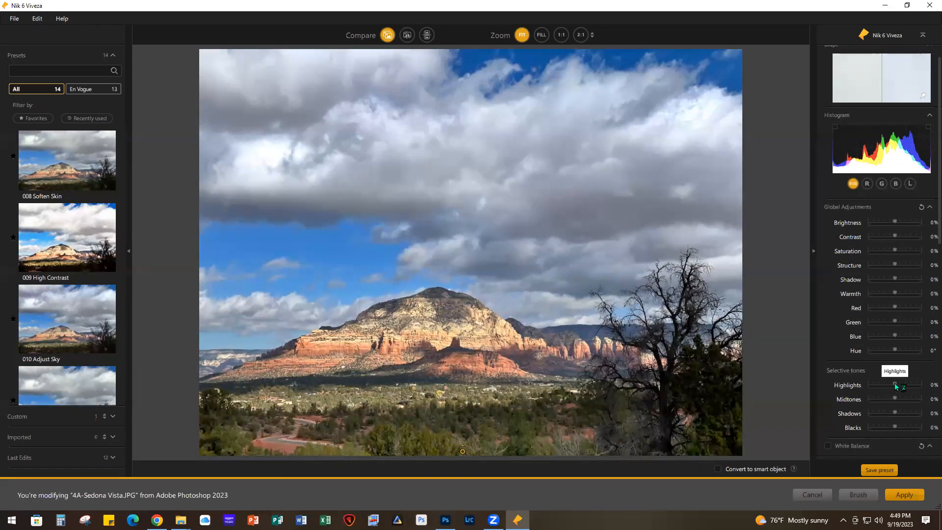
drag(895, 385, 893, 386)
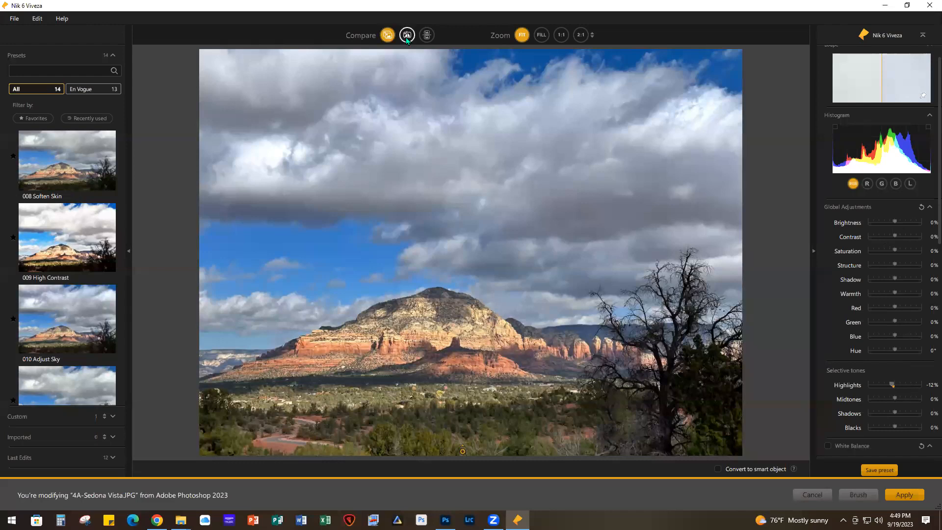
click(387, 35)
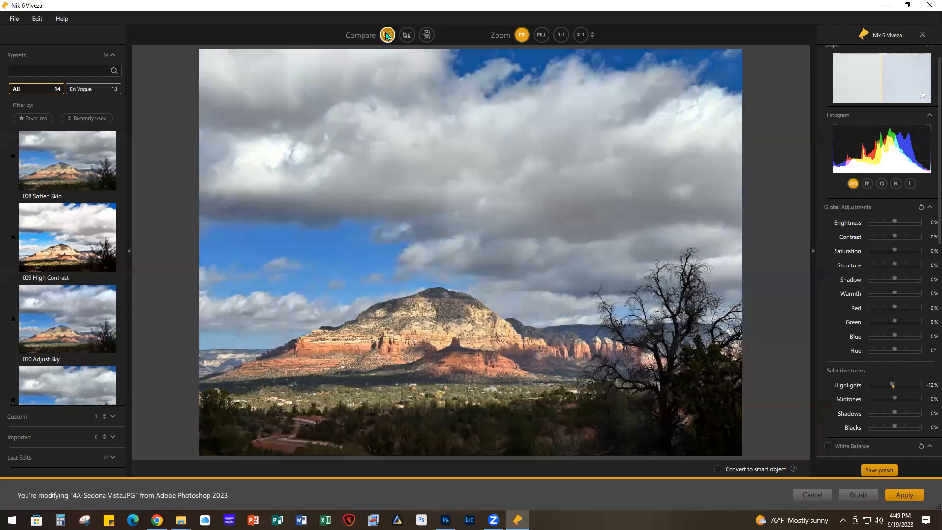
Compare before and after across the photo in split view, and apply the Viveza result to the Photoshop document.
click(407, 34)
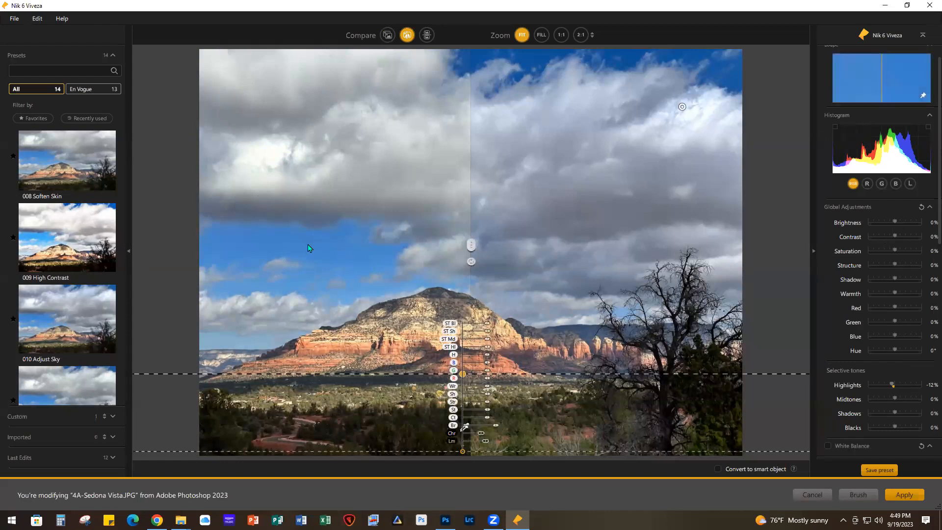
drag(470, 247, 474, 285)
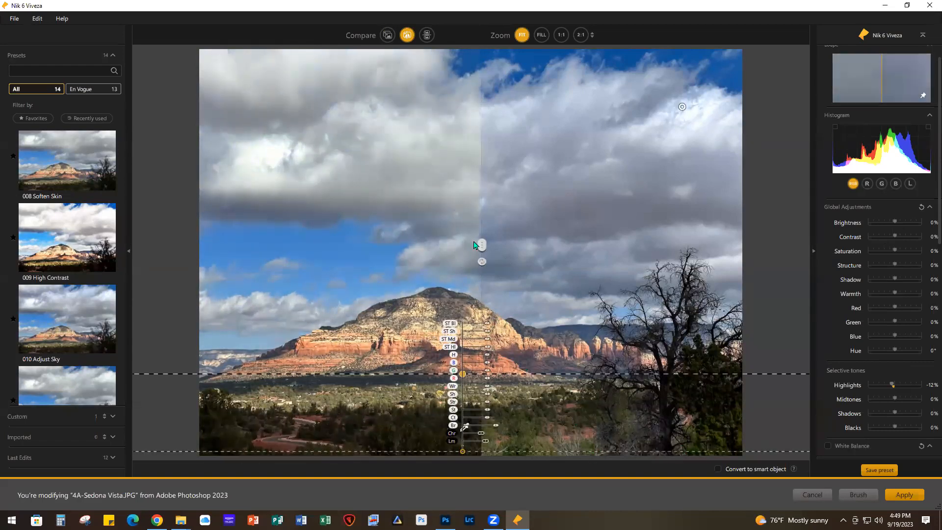
drag(482, 245, 521, 246)
drag(439, 281, 246, 279)
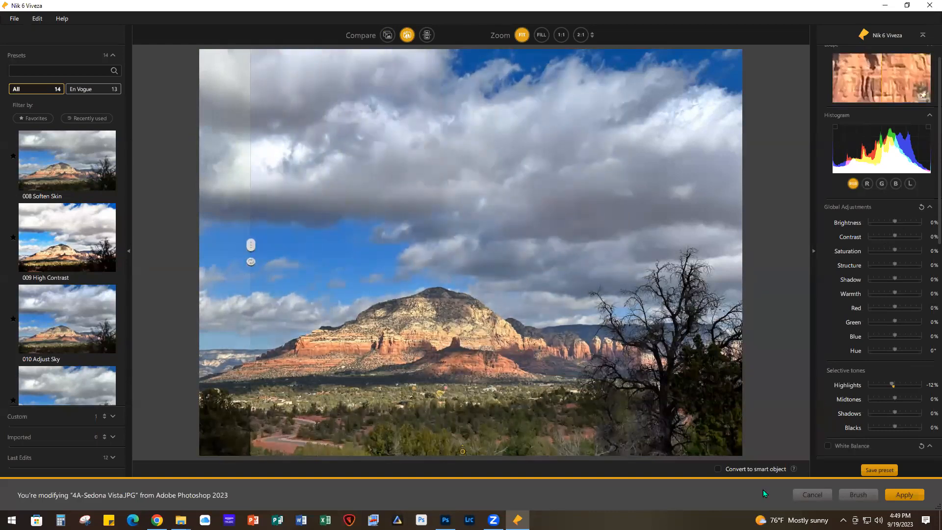
click(897, 495)
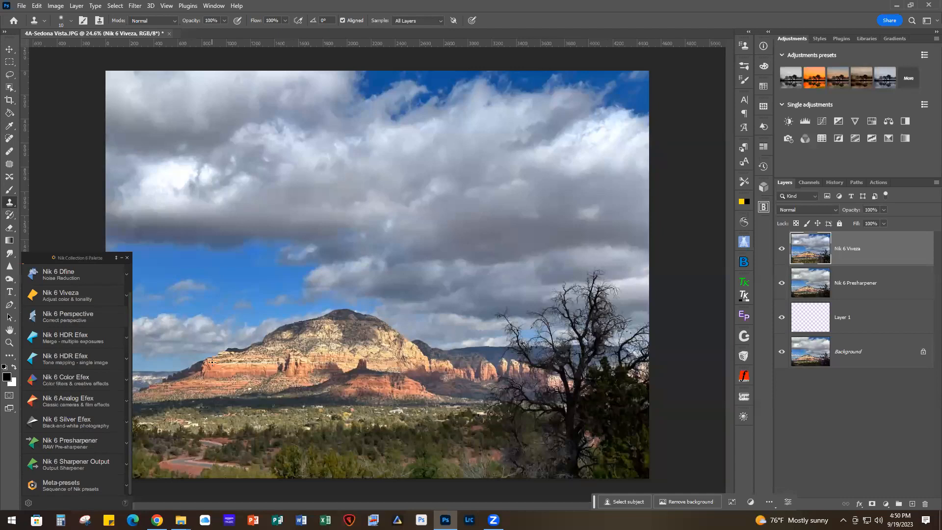
Close the Sedona Vista document in Photoshop.
click(21, 8)
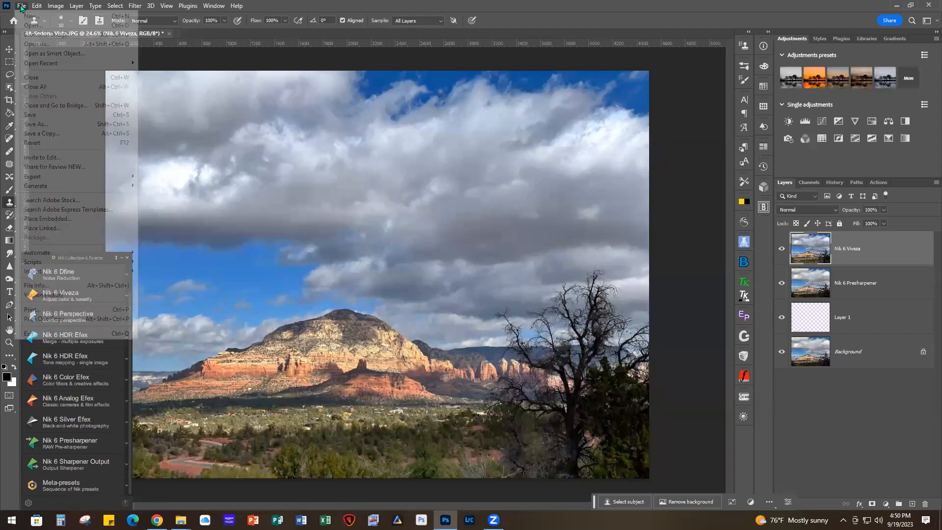
click(44, 77)
click(470, 195)
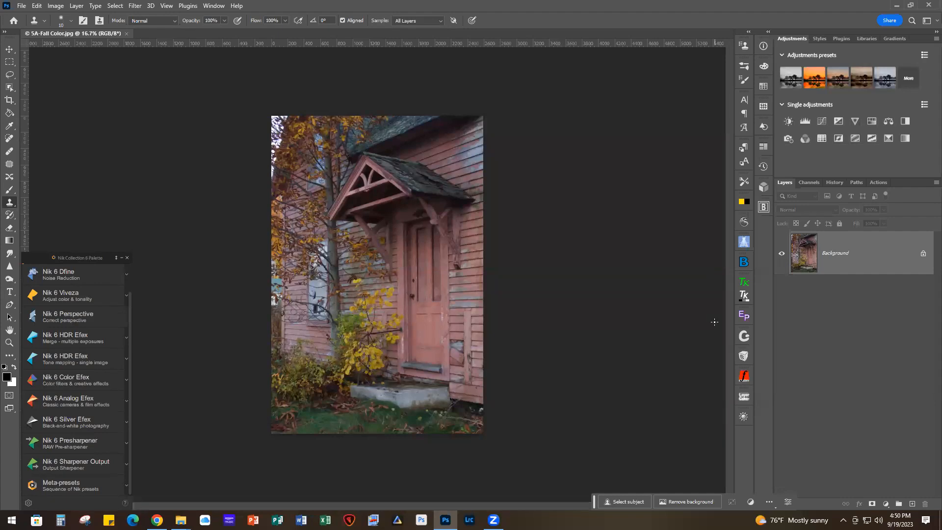
Crop the Fall Color door photo slightly, trimming narrow strips from its left, top and bottom edges.
key(ctrl+0)
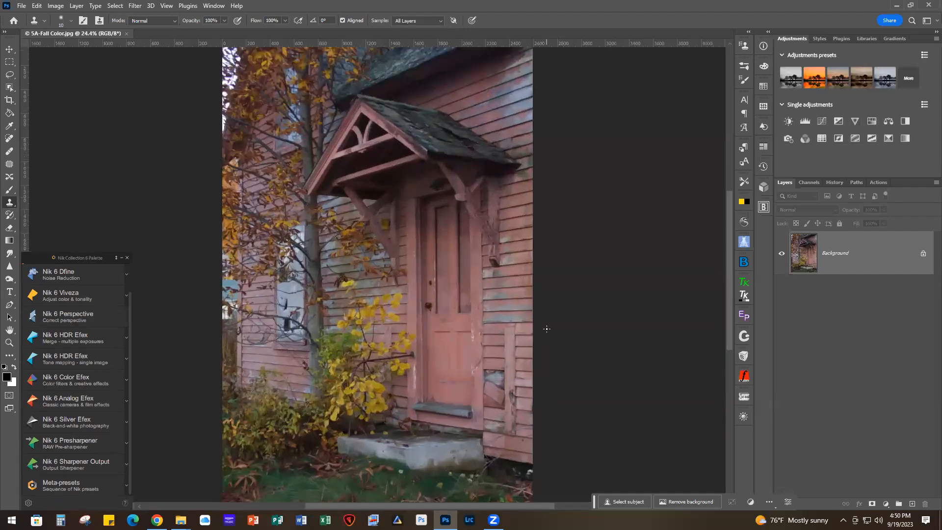
scroll(546, 328, down, 1)
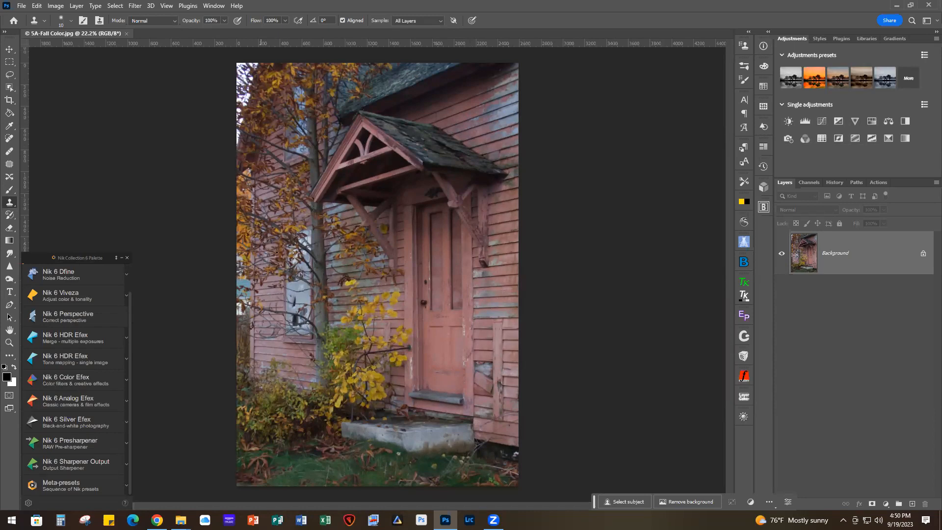
click(9, 100)
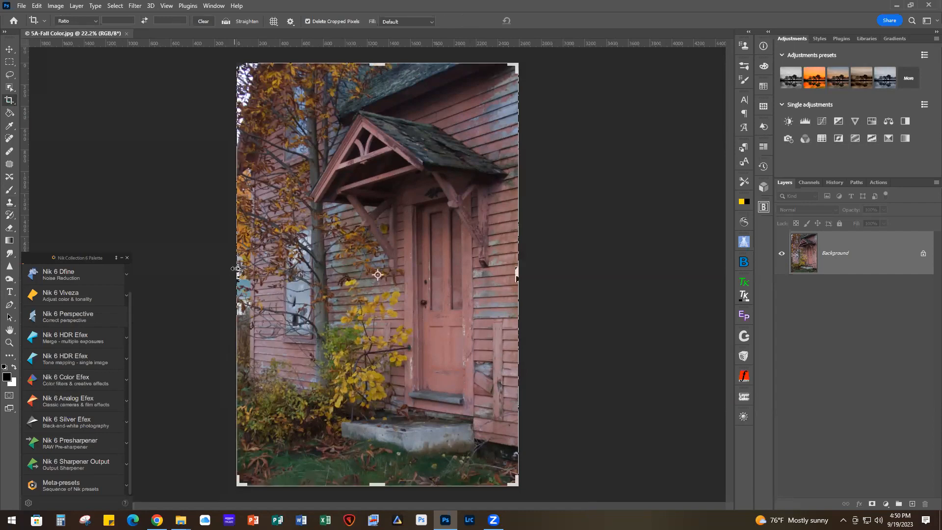
drag(237, 269, 244, 275)
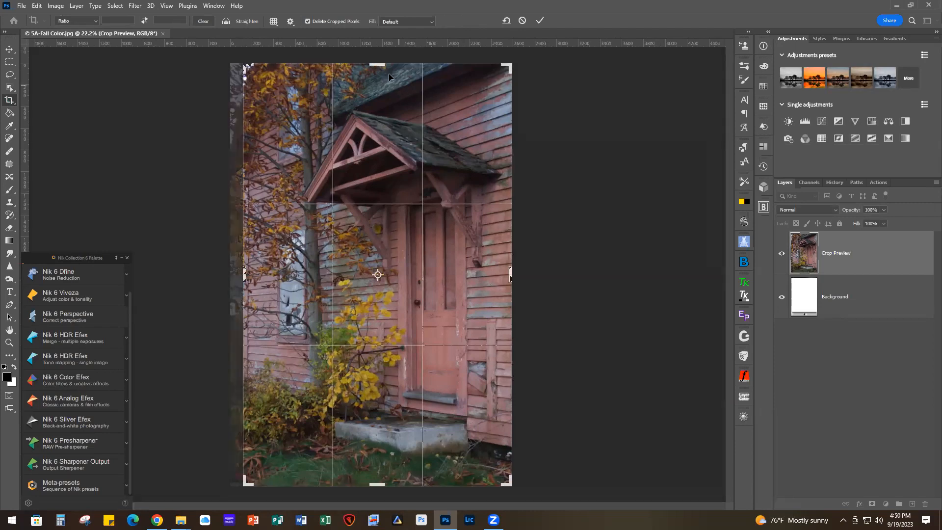
drag(377, 64, 374, 77)
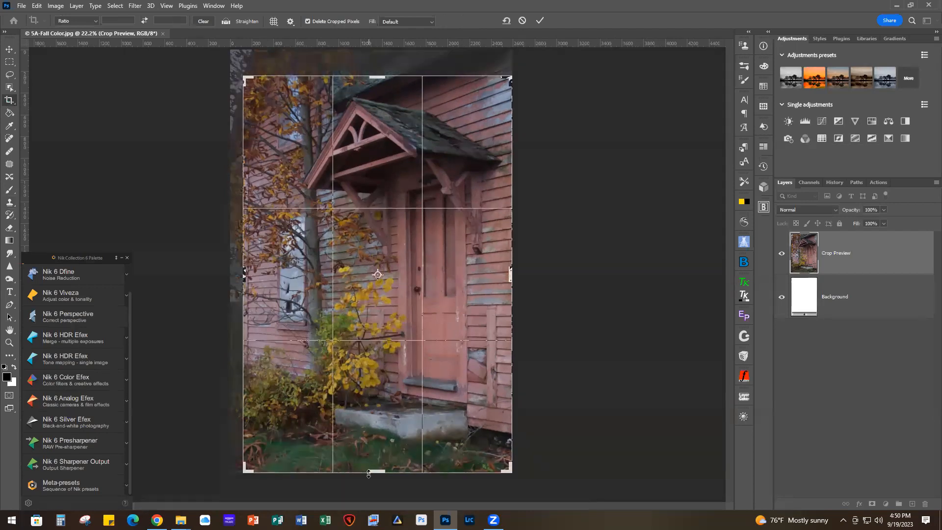
drag(376, 471, 377, 463)
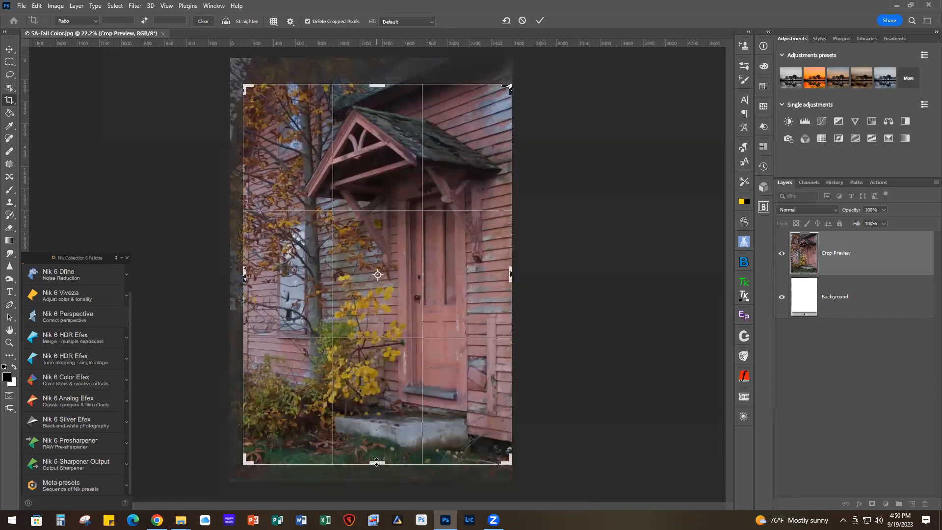
click(541, 20)
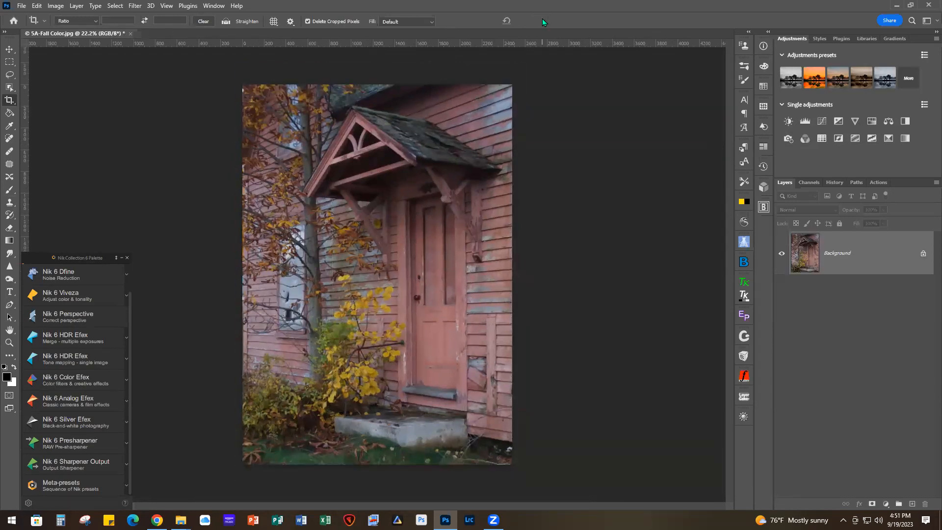
Open the cropped photo in Nik 6 HDR Efex for single-image tone mapping, apply the 08 - Dark preset, and show the full edited image.
click(65, 447)
click(67, 361)
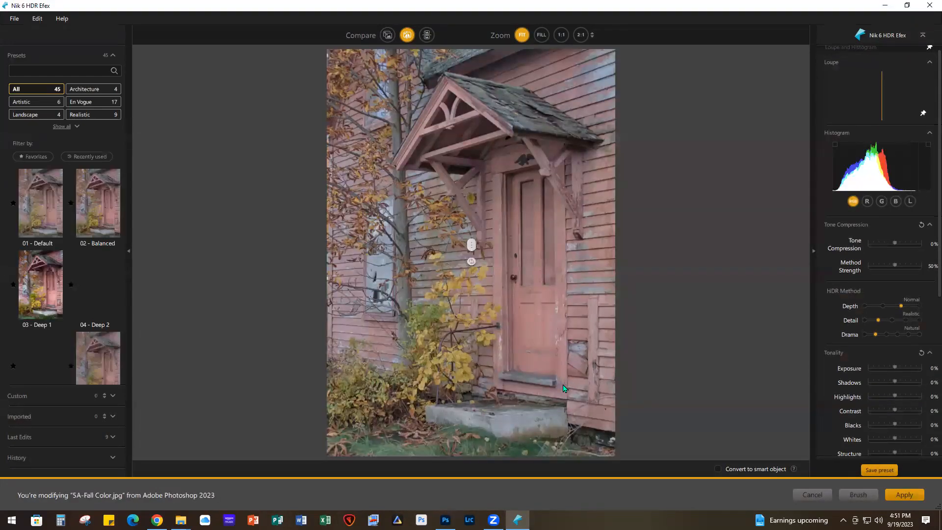
scroll(78, 328, down, 3)
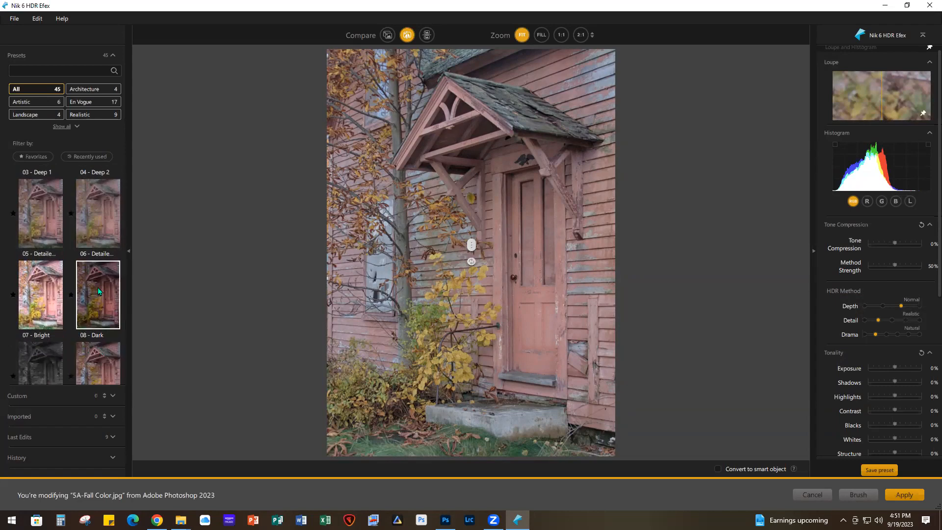
click(98, 290)
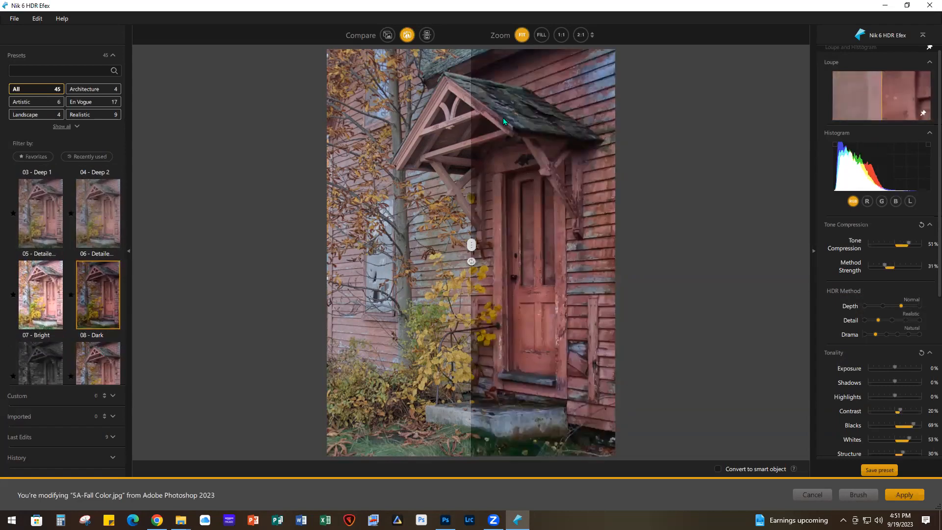
click(388, 35)
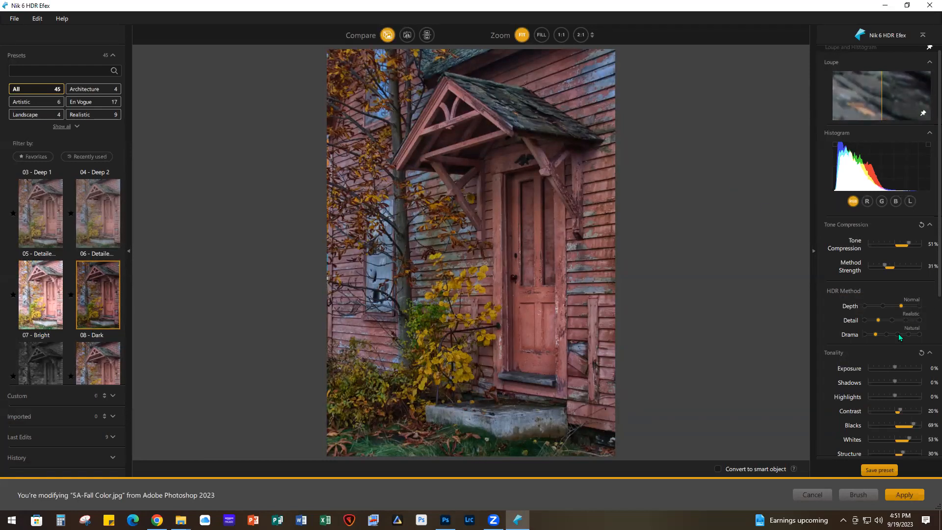
Set the photo's tonality to 6% Exposure and 40% Structure.
double_click(893, 367)
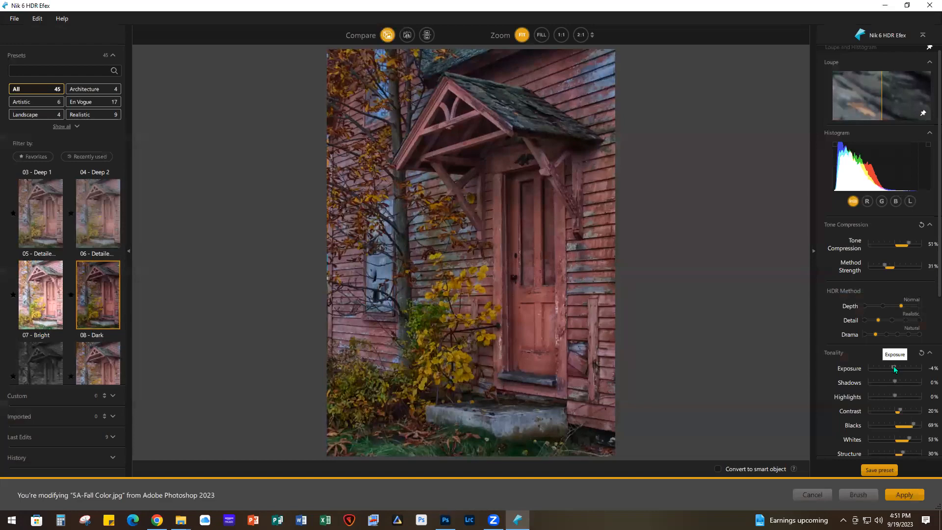
drag(895, 367, 896, 367)
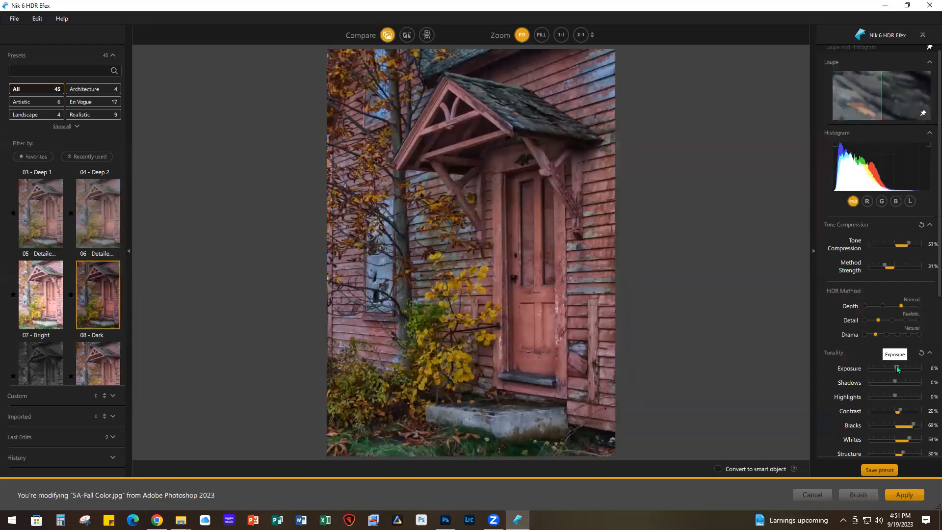
scroll(897, 421, down, 3)
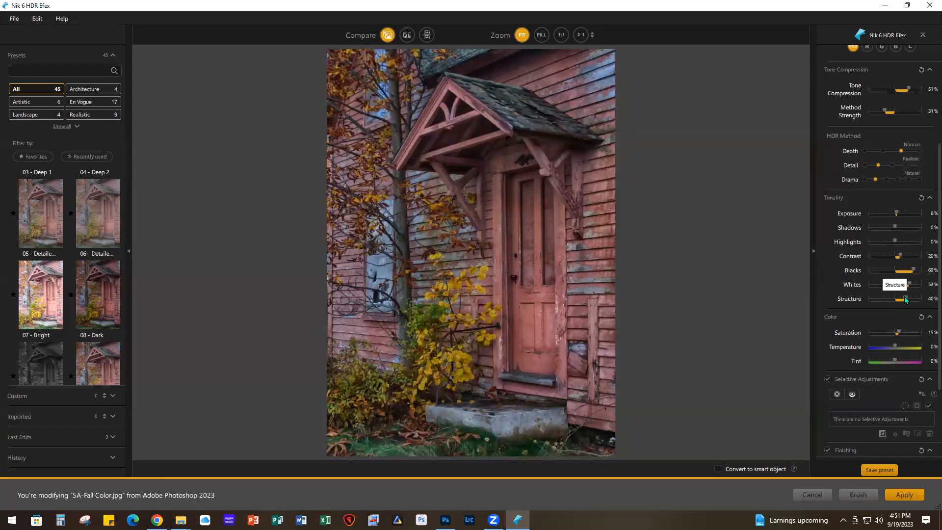
Add a Black Frame 1 vignette with the amount at -12% and apply the HDR Efex result to the Photoshop document.
scroll(905, 379, down, 2)
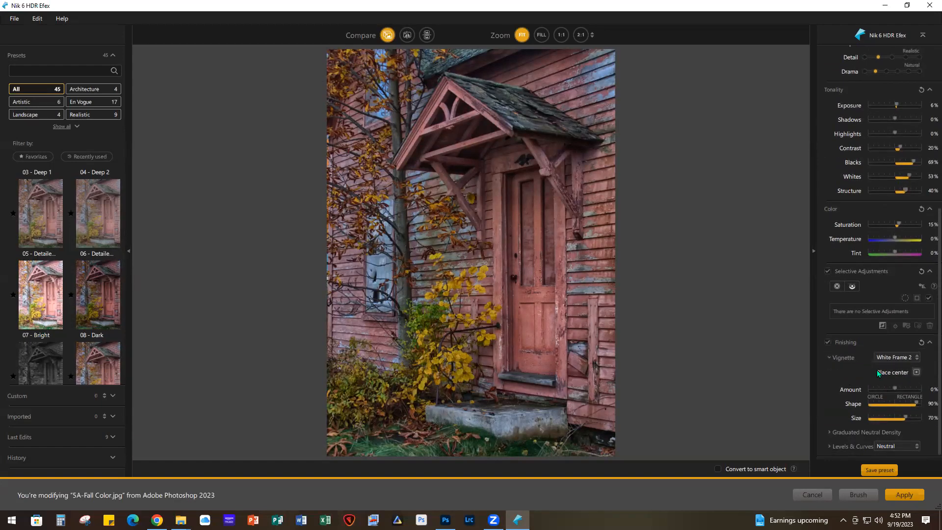
click(917, 357)
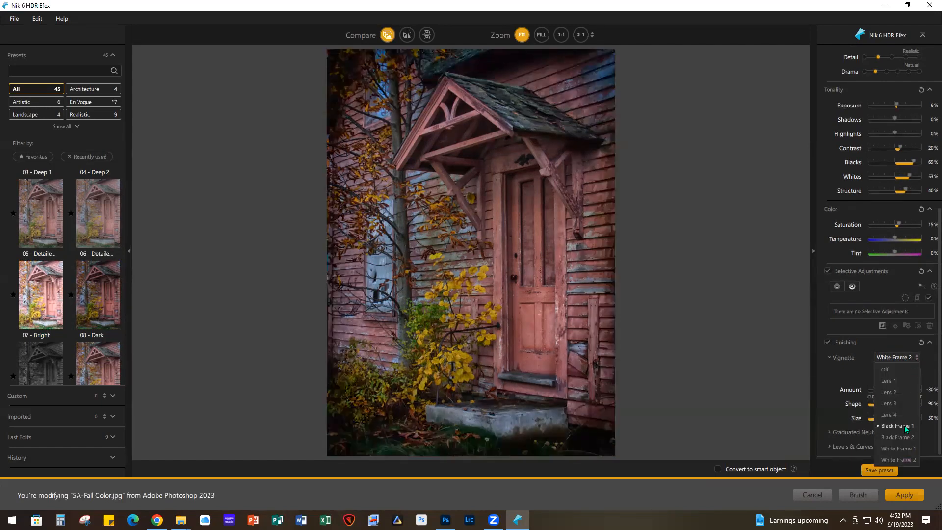
click(904, 426)
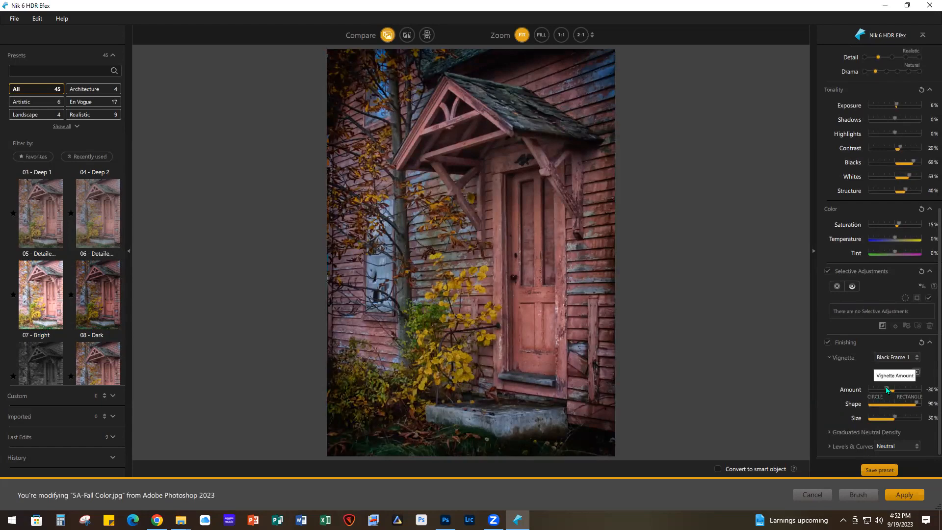
drag(887, 386, 891, 388)
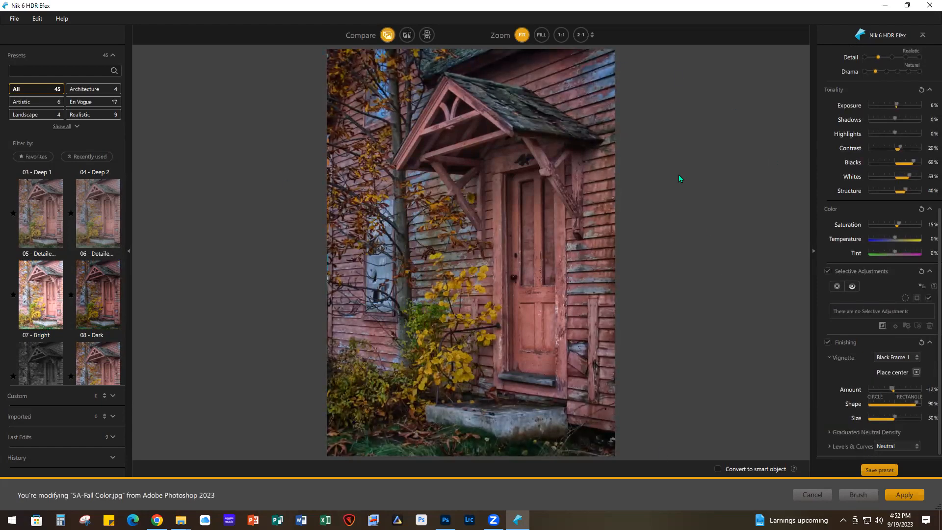
click(904, 495)
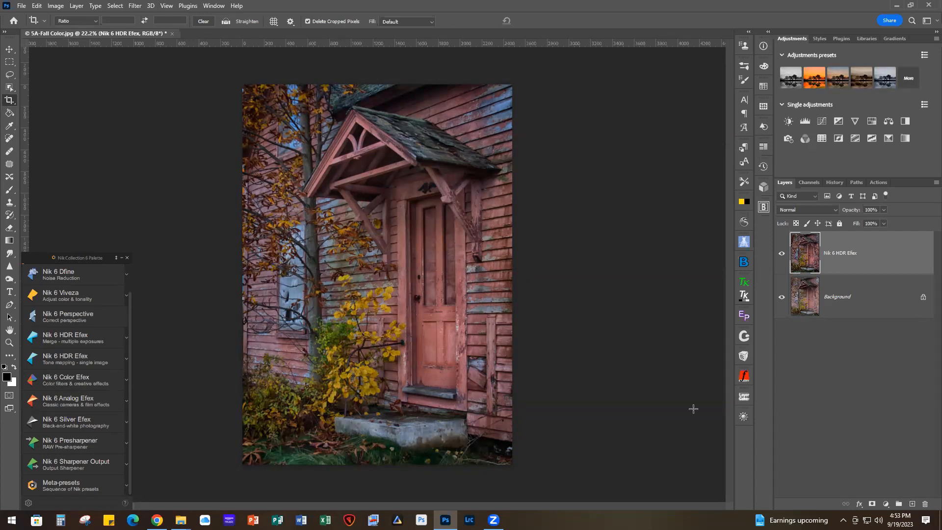
Open the photo in Nik 6 Analog Efex and apply the first Classic Camera preset.
click(60, 401)
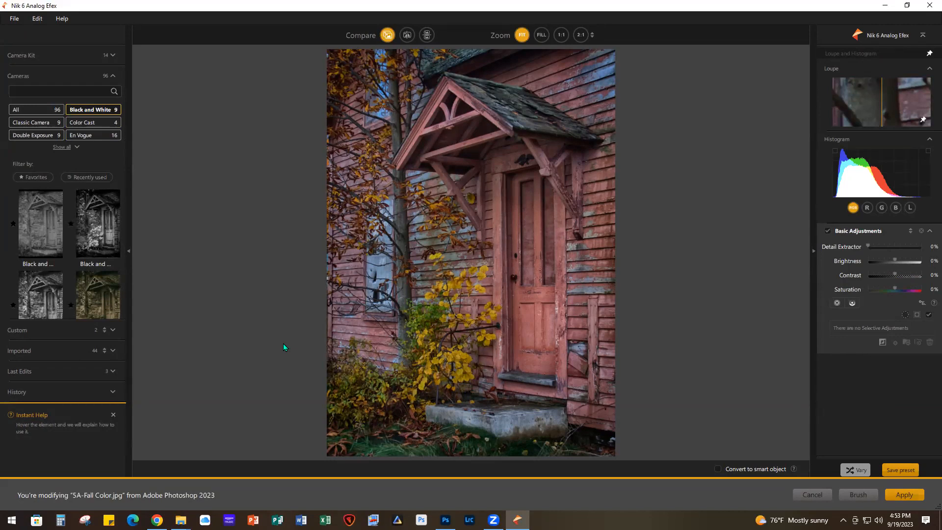
click(21, 123)
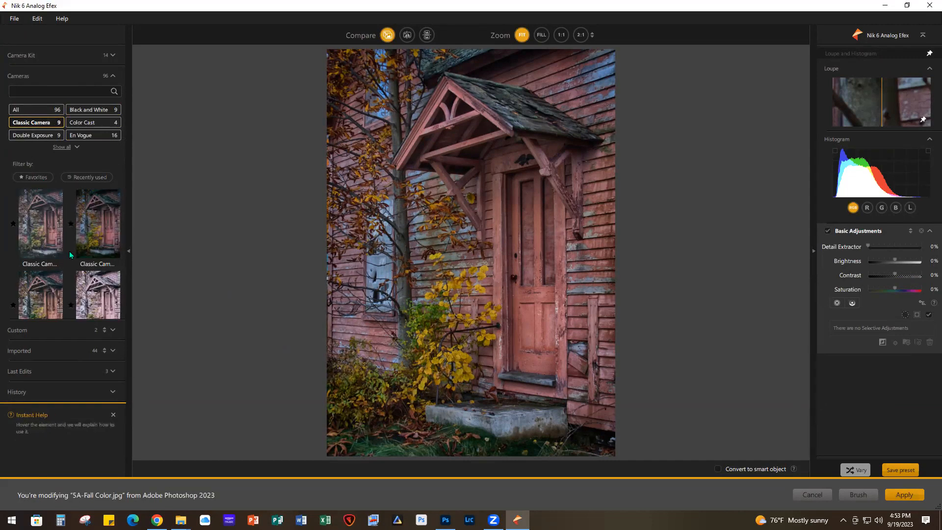
click(37, 229)
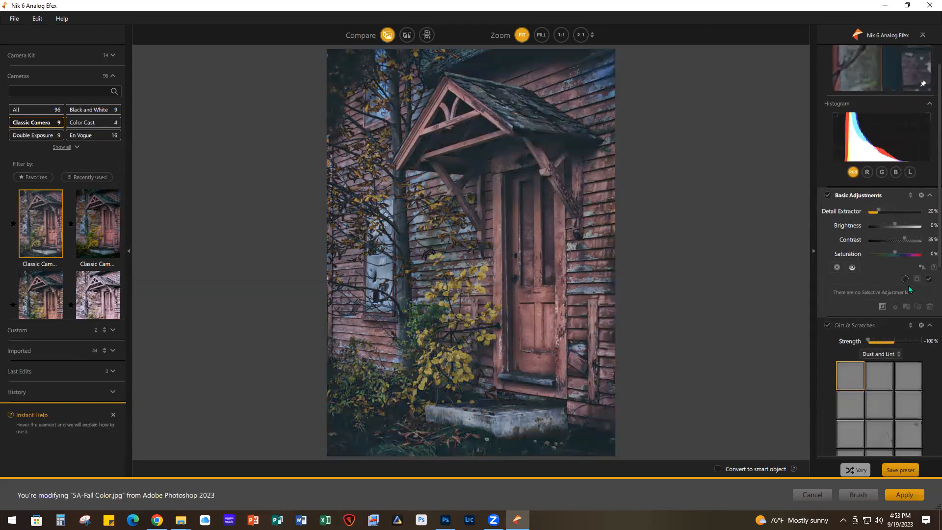
Reduce the Film Type strength to 96% and apply the Analog Efex result to the Photoshop document.
scroll(908, 287, down, 3)
scroll(908, 289, up, 6)
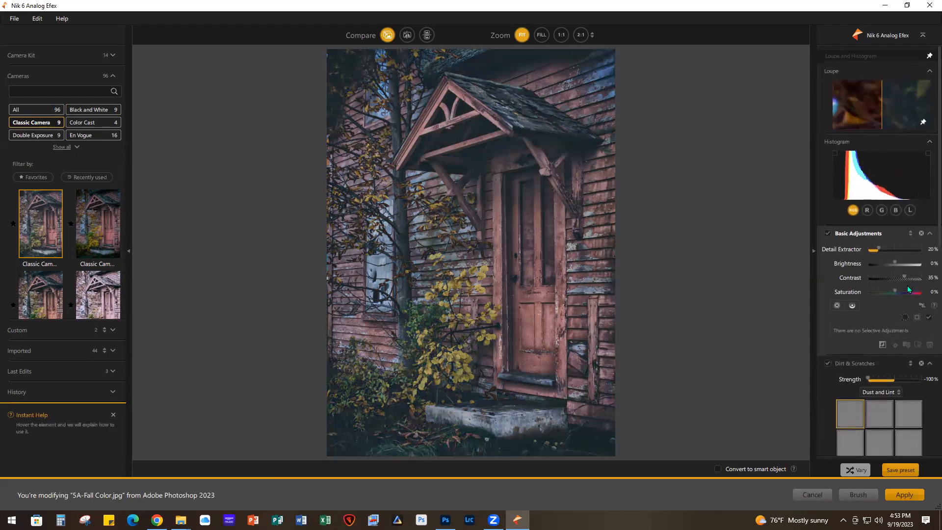
scroll(908, 288, down, 3)
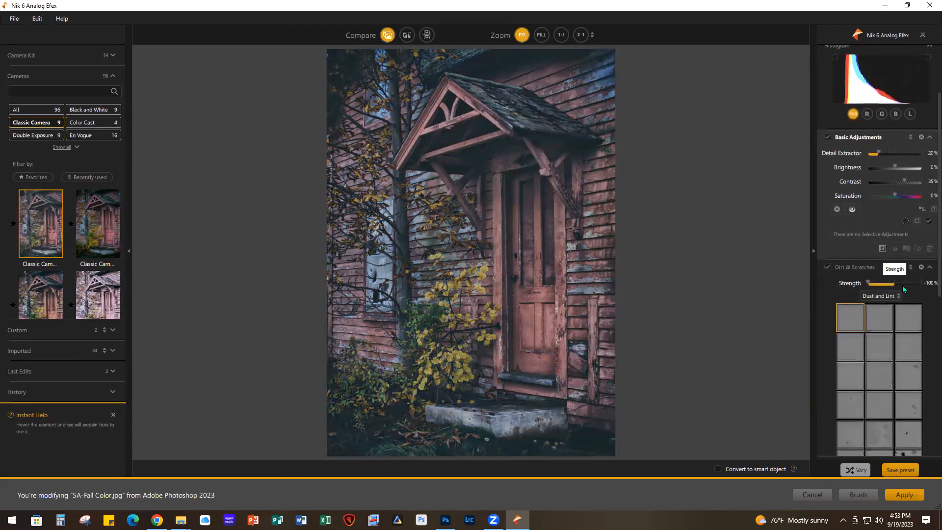
scroll(902, 285, down, 4)
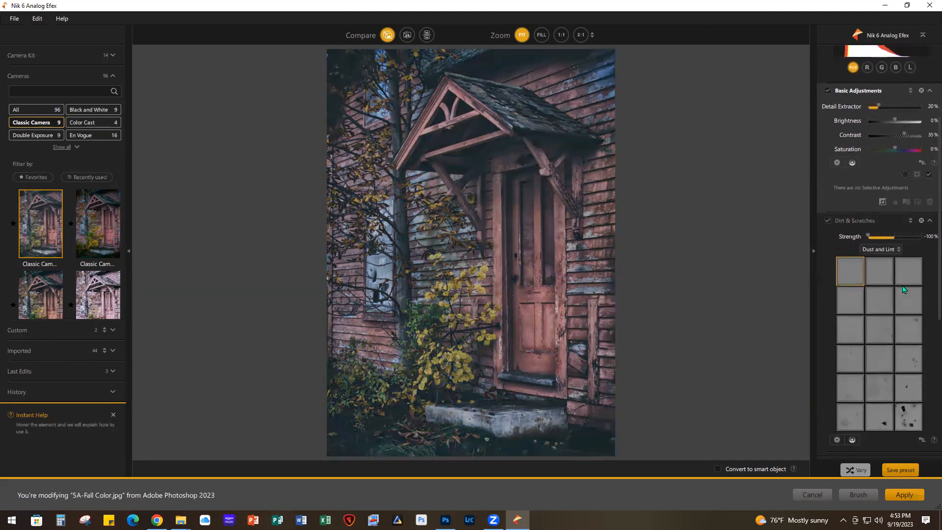
scroll(903, 285, down, 3)
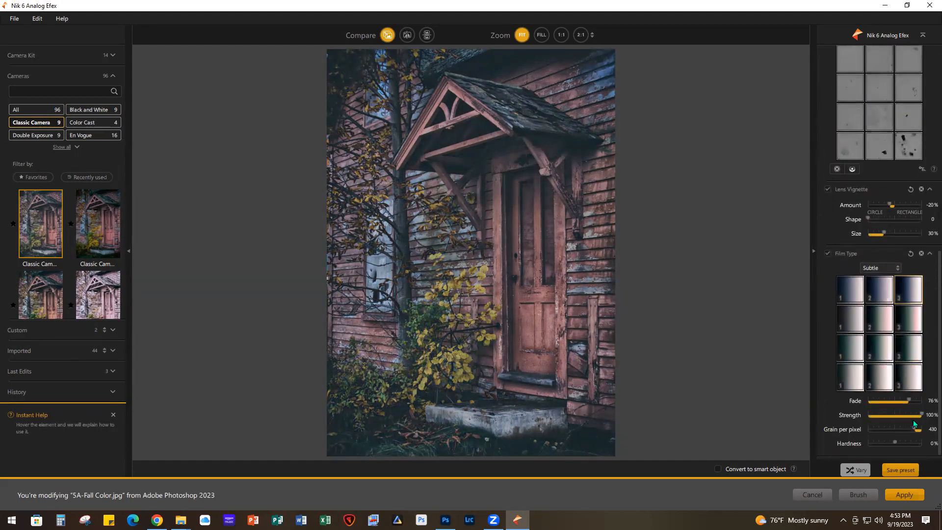
drag(922, 416, 918, 416)
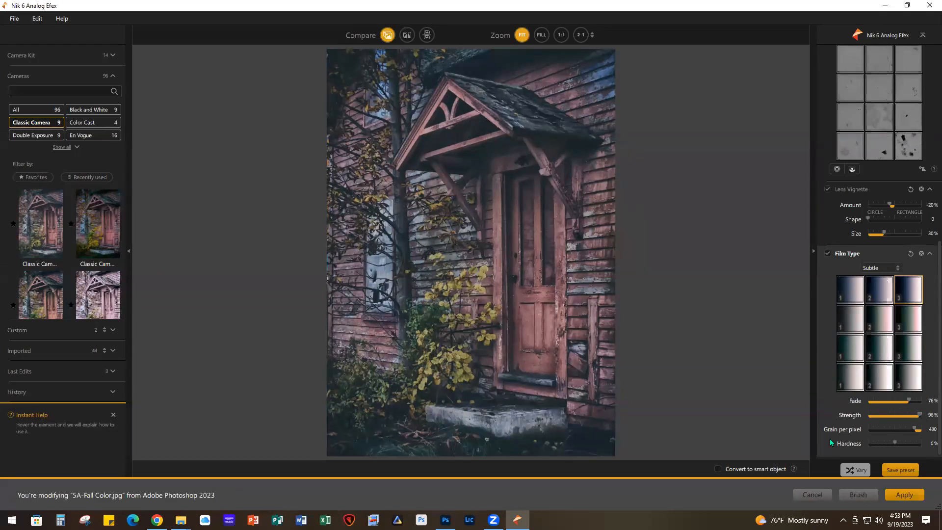
click(906, 495)
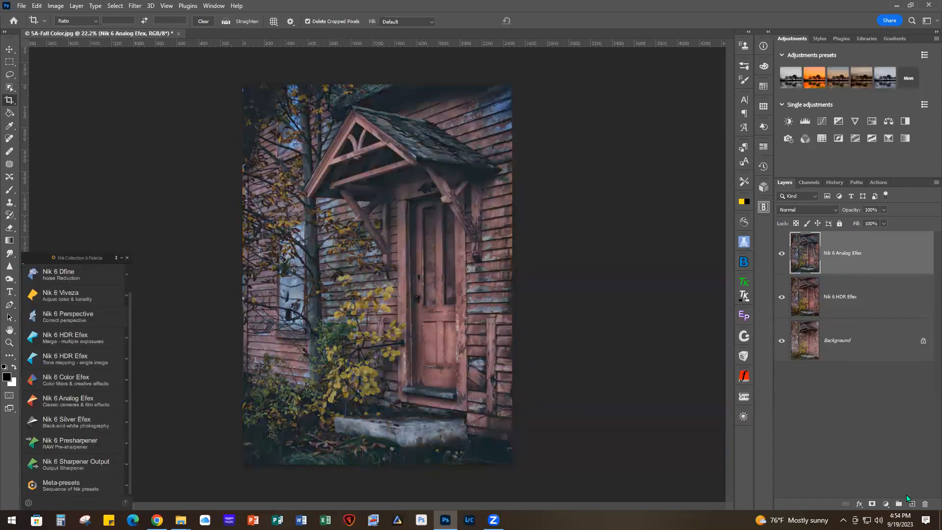
Open the photo in Nik 6 Color Efex and apply the Glamour Glow filter with Glow at 44%.
click(64, 380)
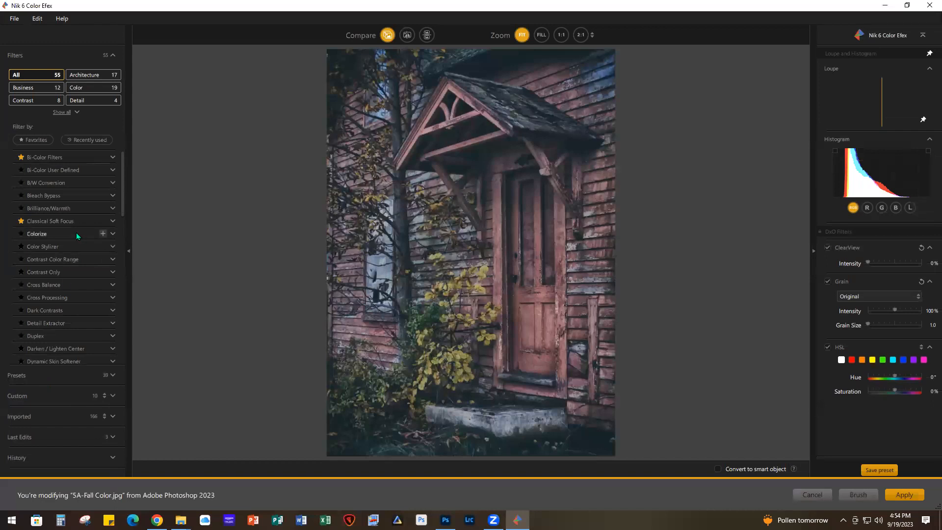
scroll(60, 294, down, 3)
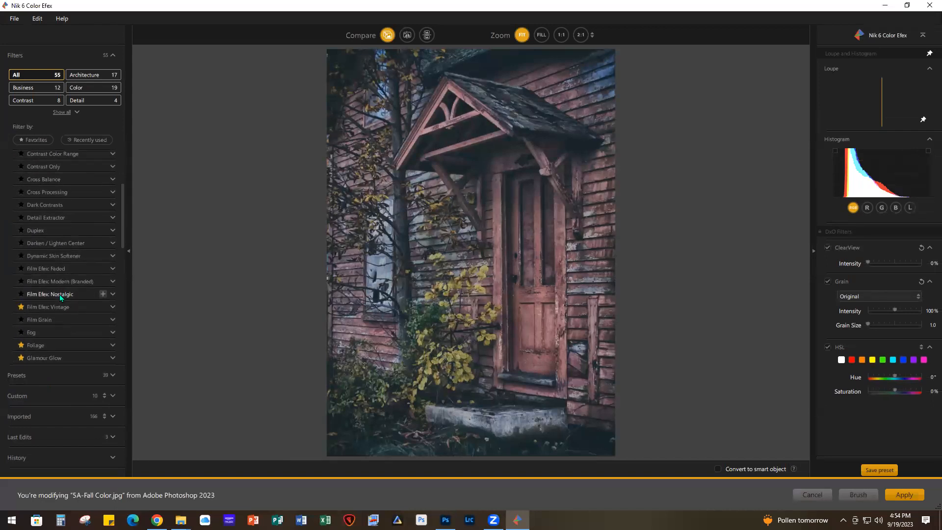
scroll(60, 295, down, 1)
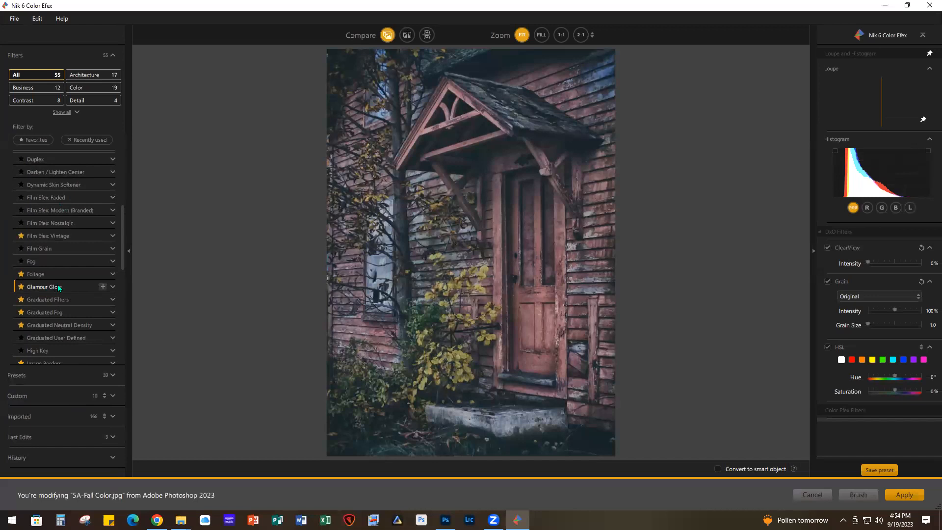
click(58, 287)
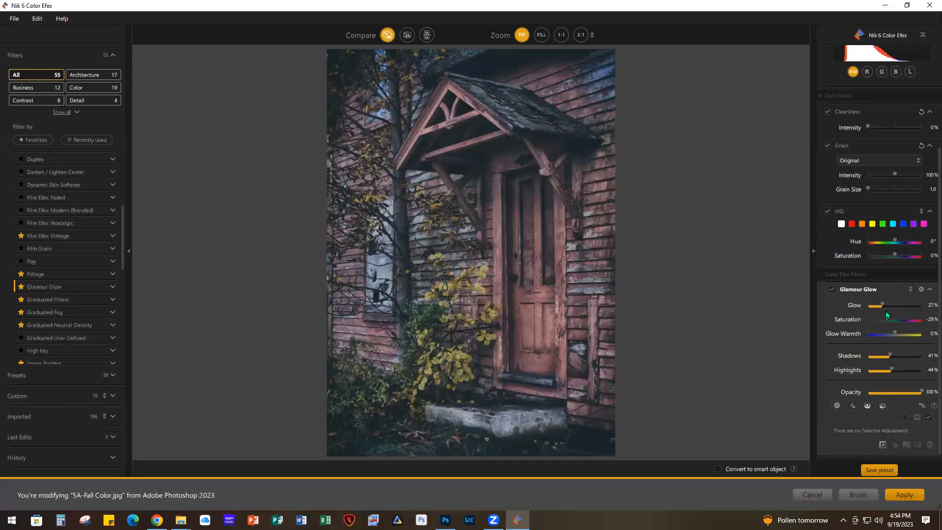
drag(885, 304, 892, 305)
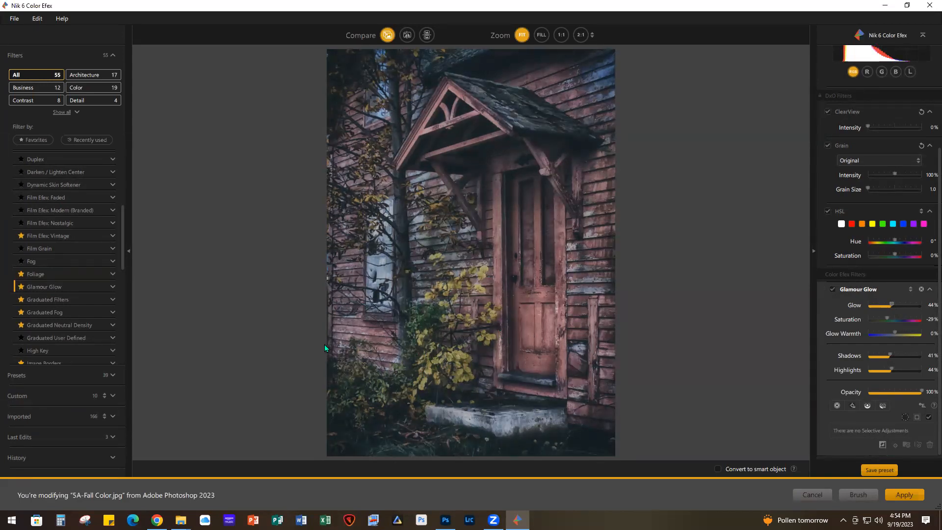
Add the Indian Summer filter using method 3 with Enhance Foliage at 55%, and apply the Color Efex result to the Photoshop document.
scroll(62, 287, down, 4)
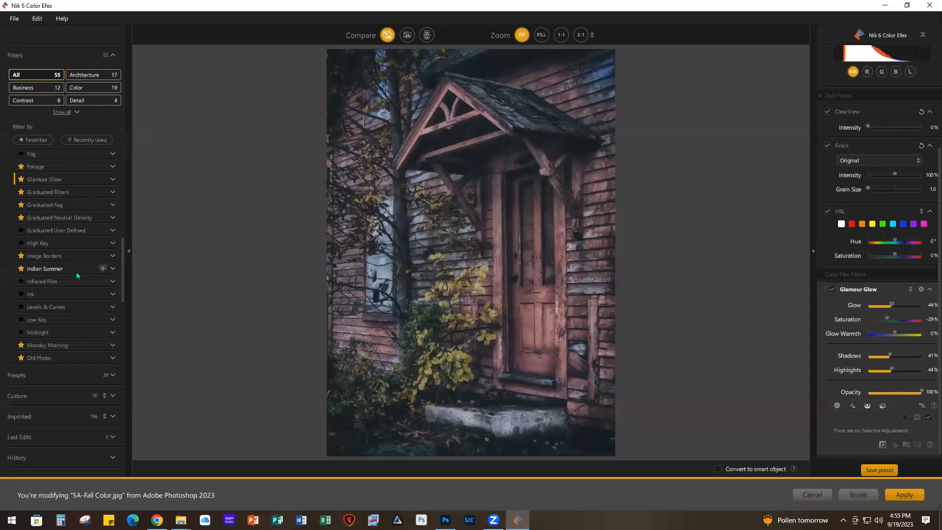
click(104, 268)
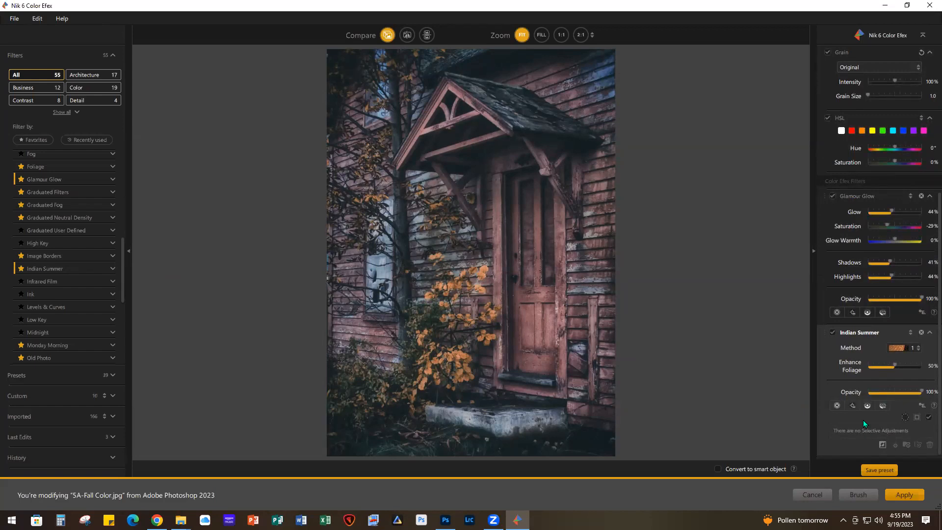
click(918, 348)
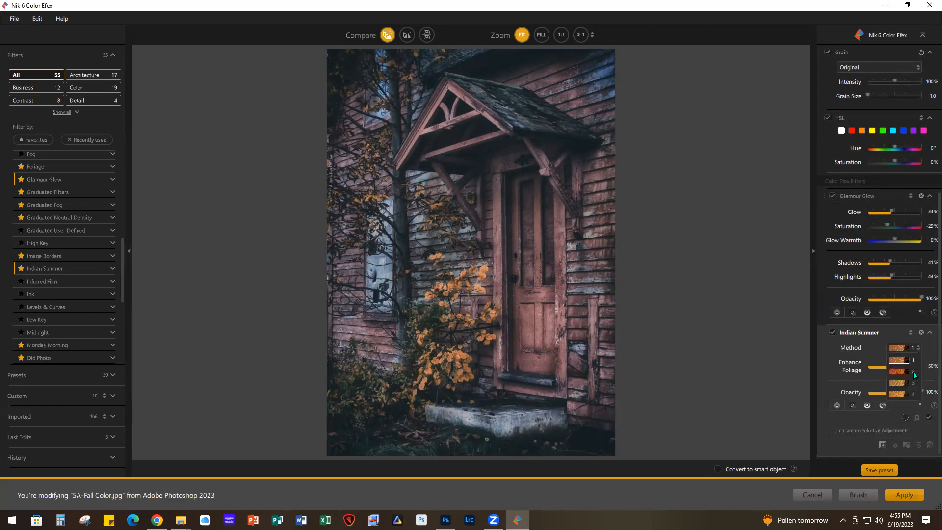
click(897, 383)
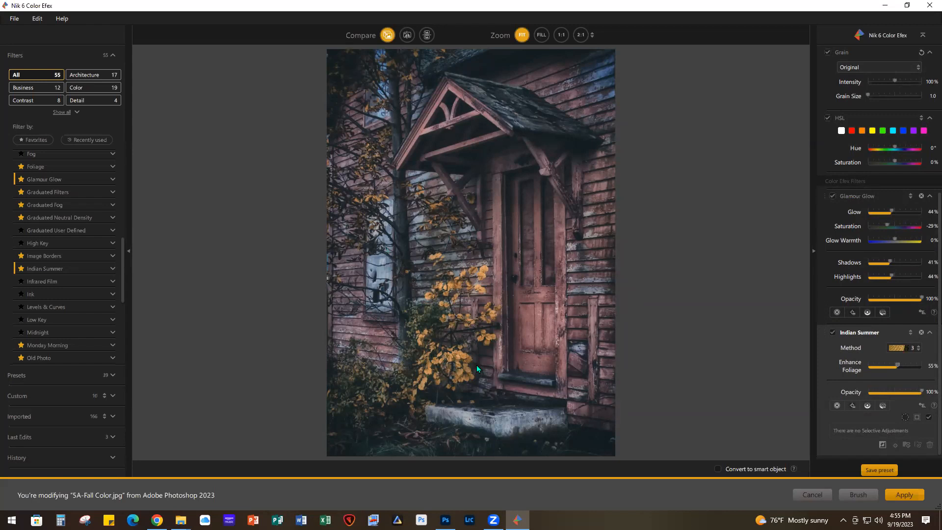
click(908, 494)
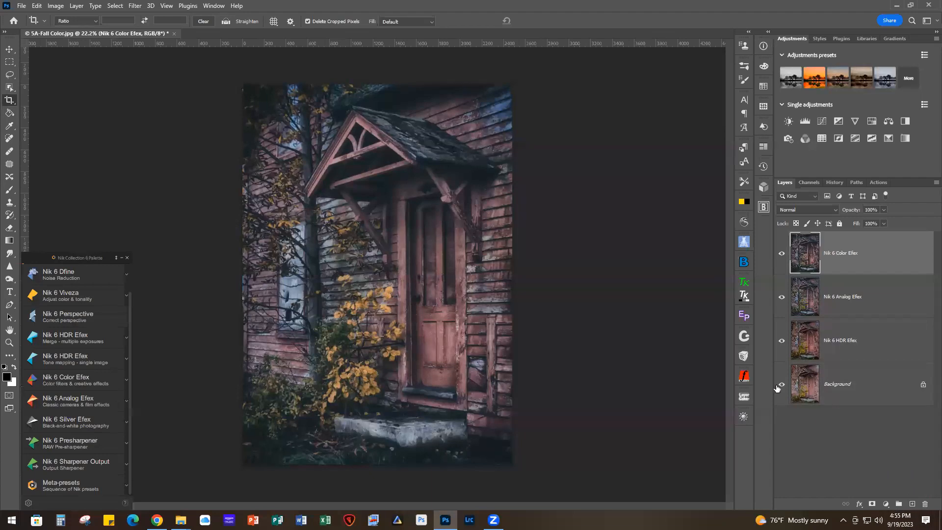
Compare the original with the edit by showing only the Background layer and restoring all the Nik layers.
scroll(633, 393, up, 1)
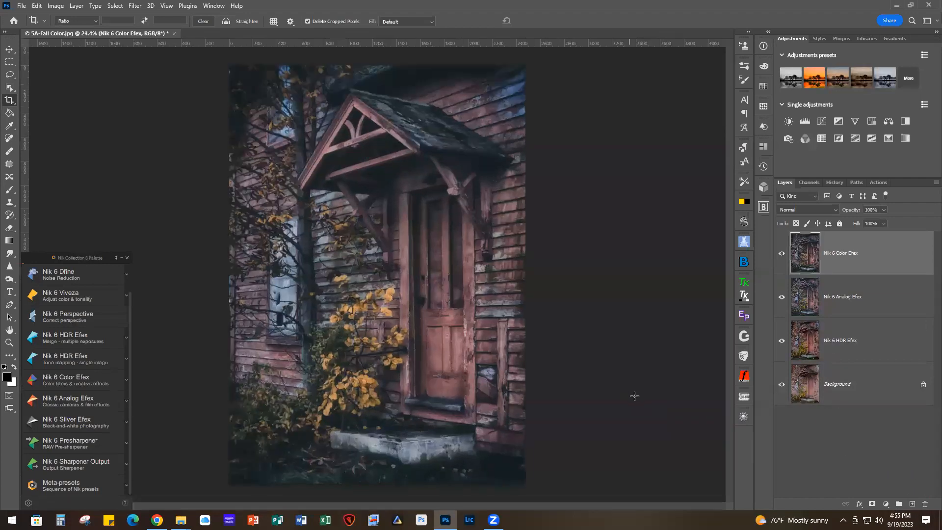
alt+click(782, 386)
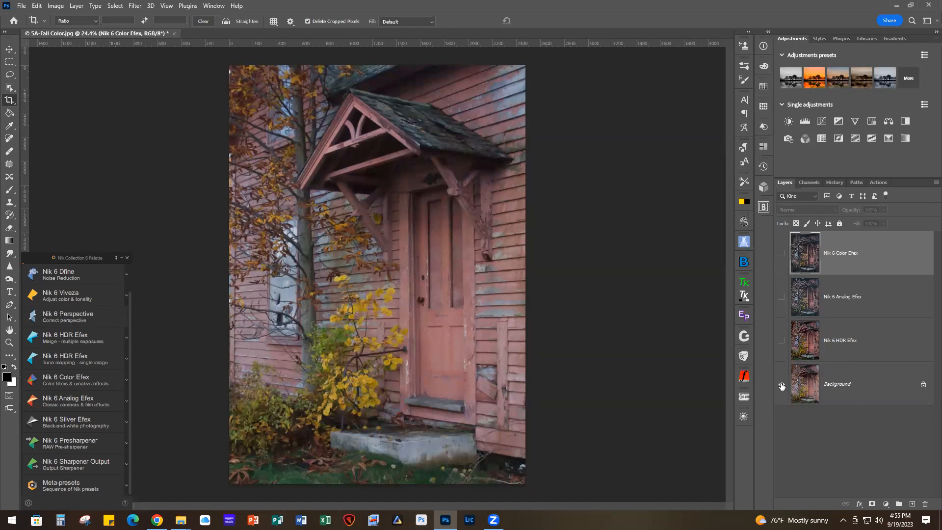
alt+click(782, 386)
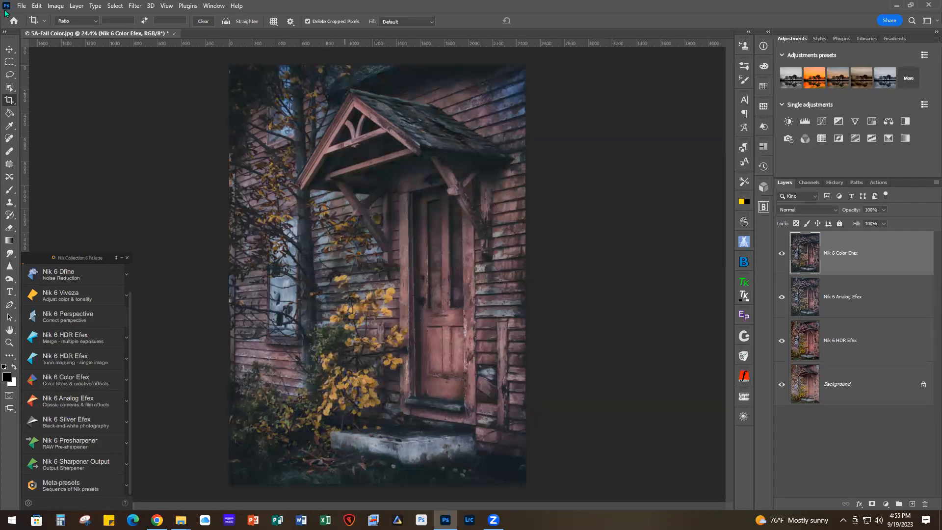
Close the Fall Color document without saving its changes.
click(24, 7)
click(36, 77)
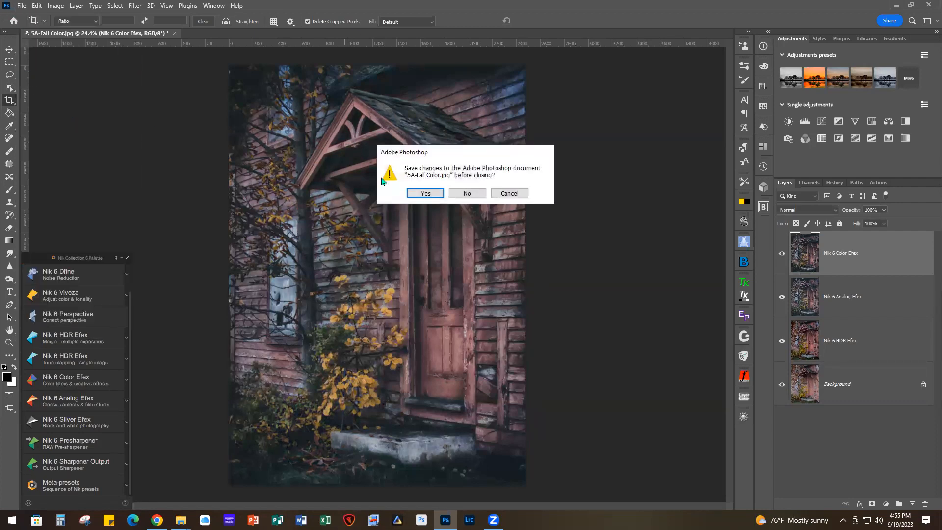
click(466, 194)
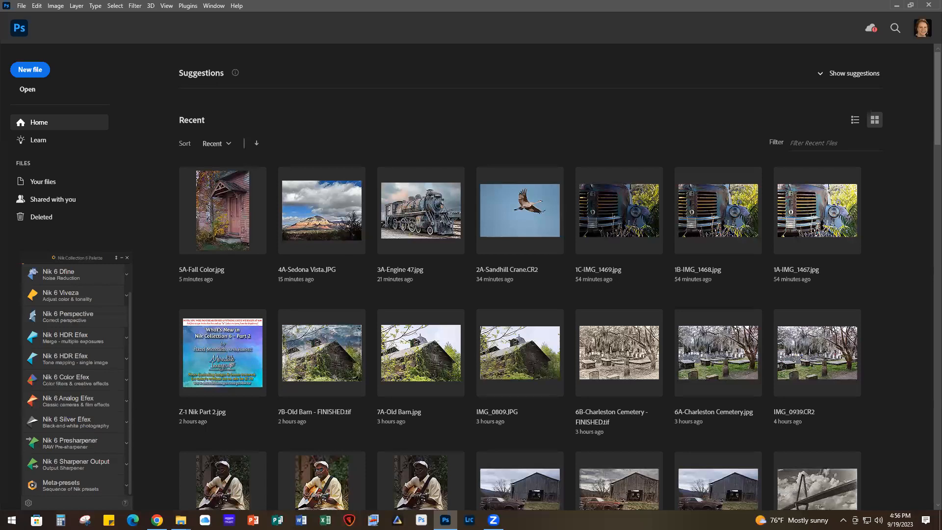
key(alt+Tab)
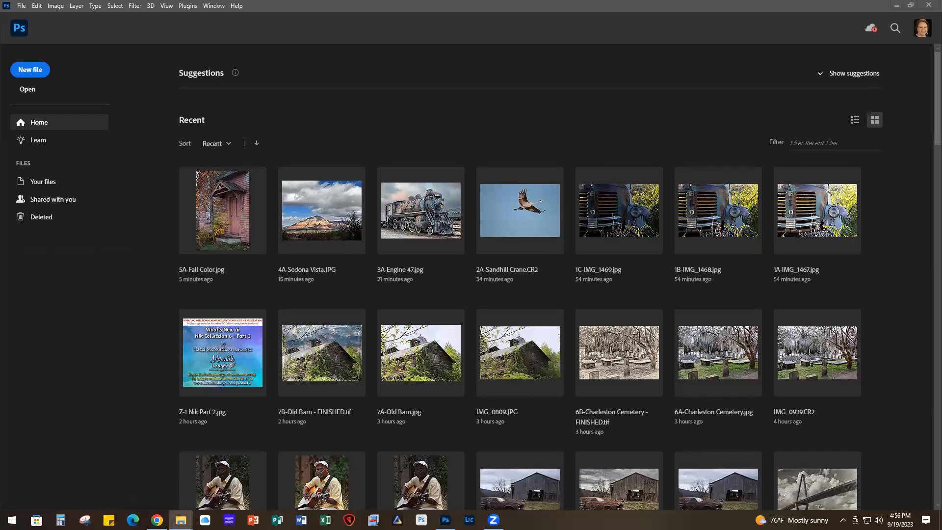
key(alt+Tab)
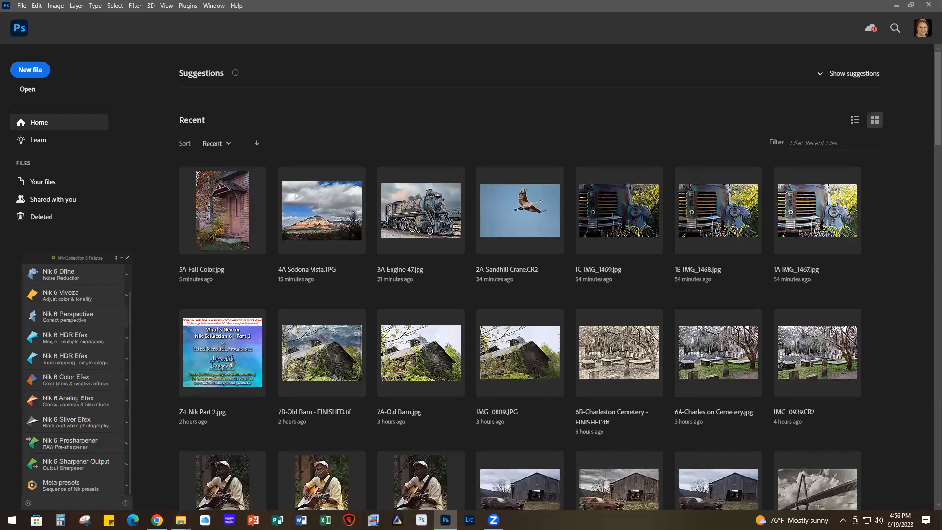
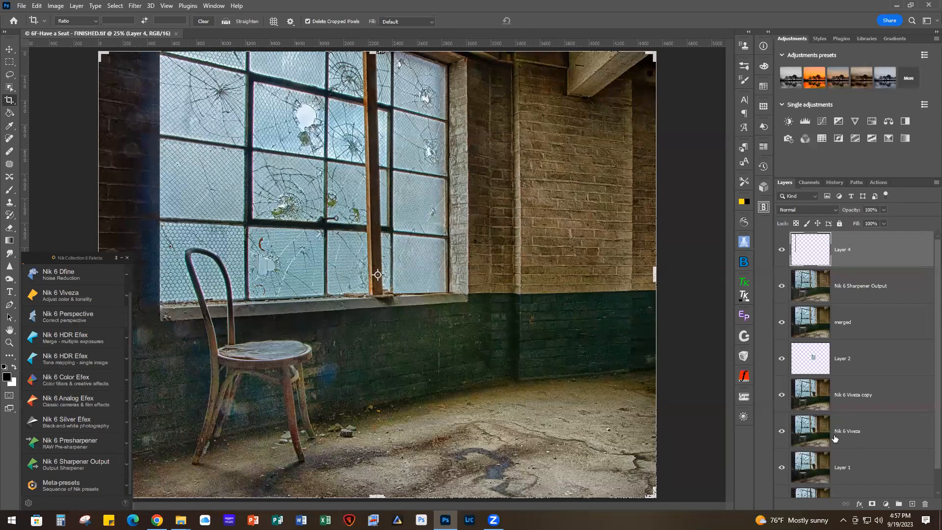
Show only the Background layer and compare it with Layer 1 switched on and off, leaving Layer 1 visible.
scroll(835, 438, down, 1)
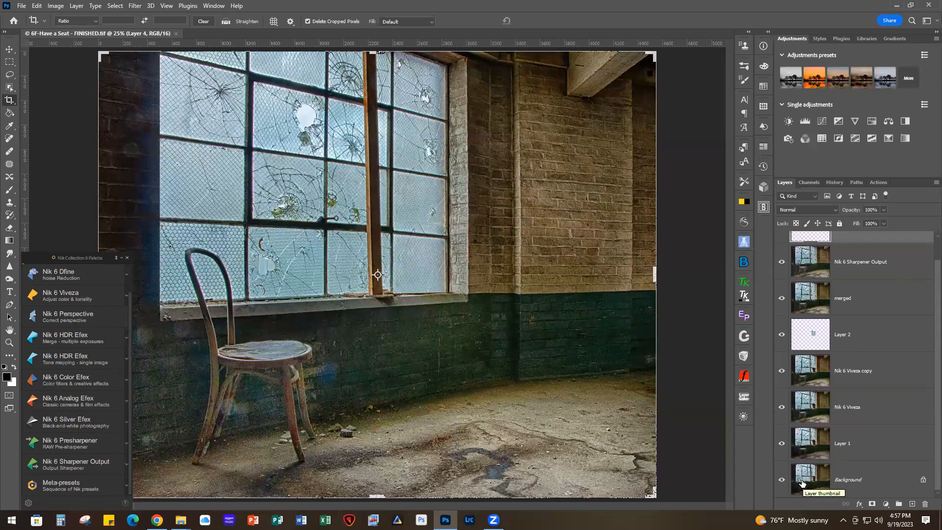
alt+click(781, 480)
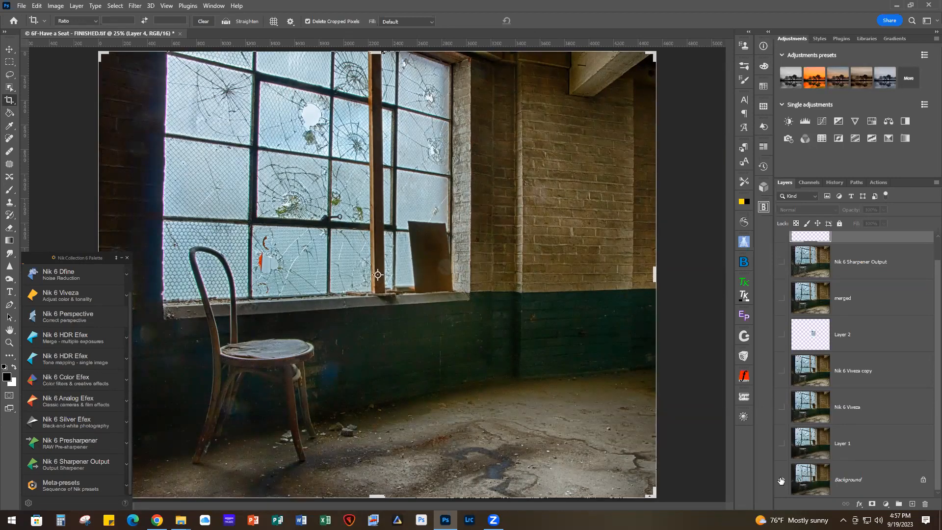
click(782, 445)
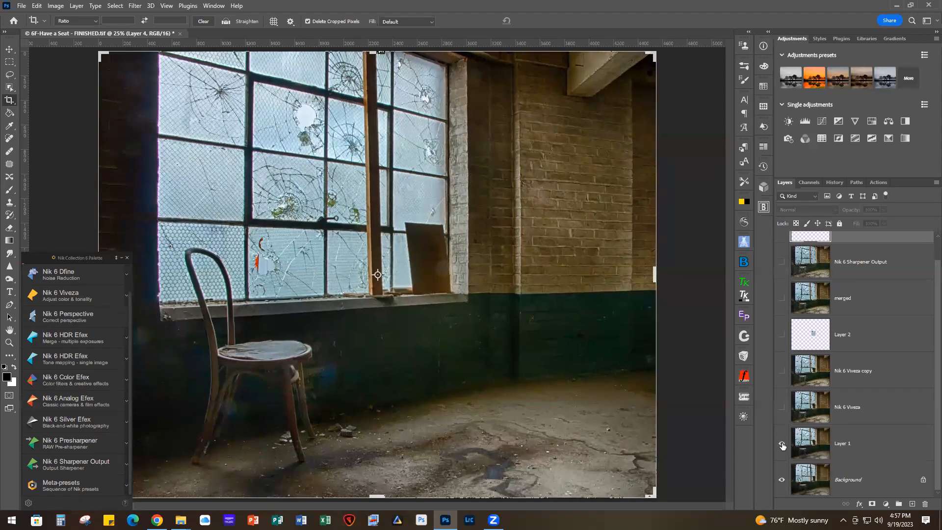
click(782, 445)
click(783, 445)
Compare the image with and without the Nik 6 Viveza and Nik 6 Viveza copy layers, leaving both visible.
click(783, 407)
click(782, 407)
click(783, 407)
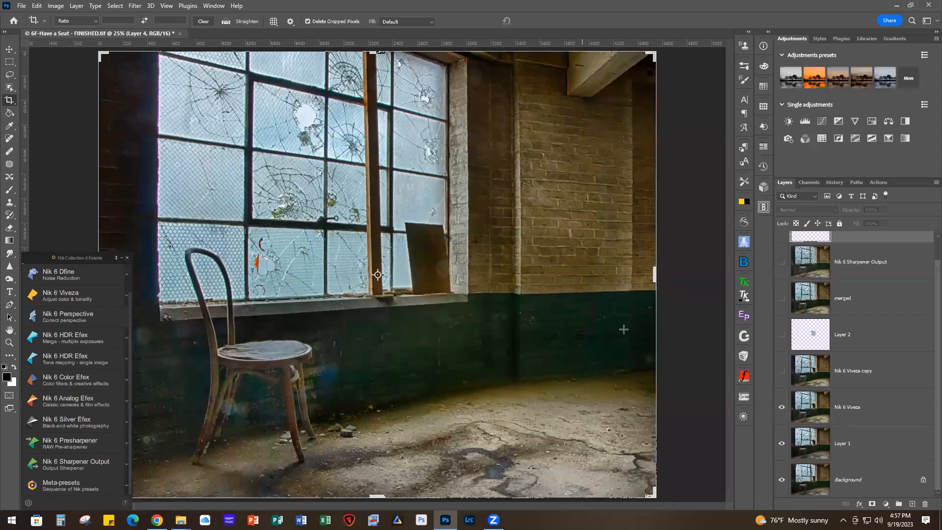
click(783, 408)
click(782, 407)
click(782, 371)
click(783, 371)
click(782, 372)
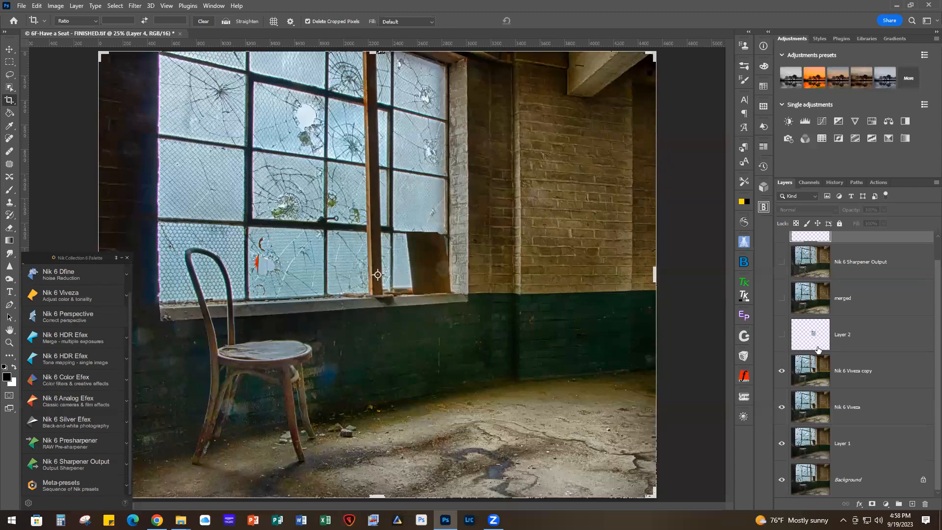
Show Layer 2 and the merged layer, and compare the image with and without Nik 6 Sharpener Output, leaving it visible.
click(781, 335)
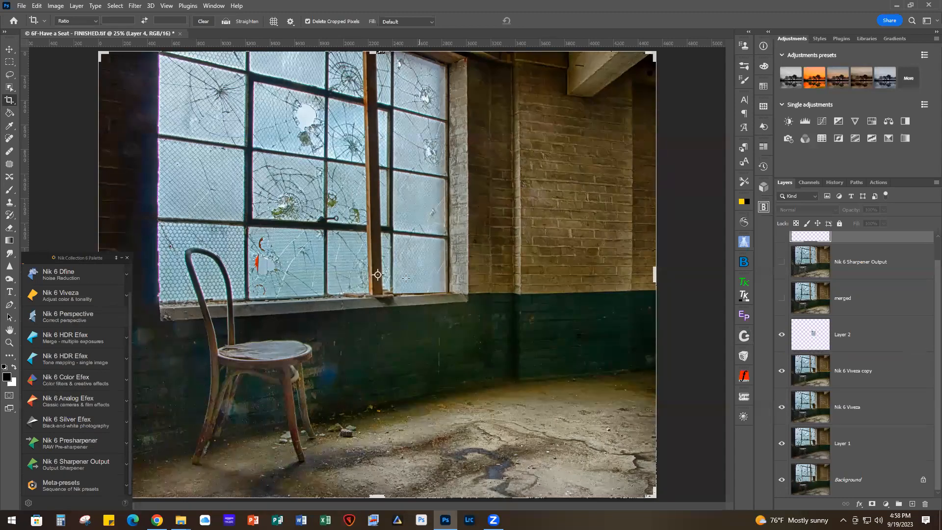
click(781, 298)
scroll(863, 420, up, 1)
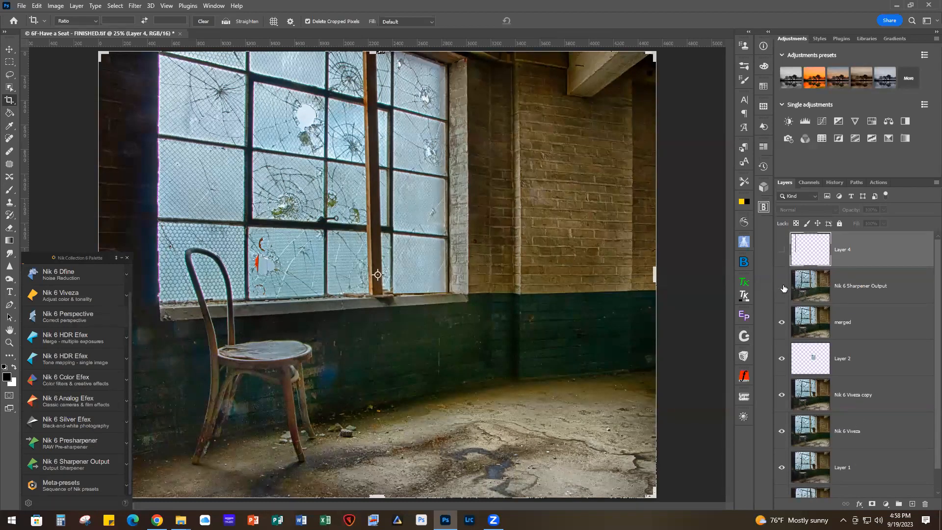
click(782, 287)
click(782, 286)
click(782, 287)
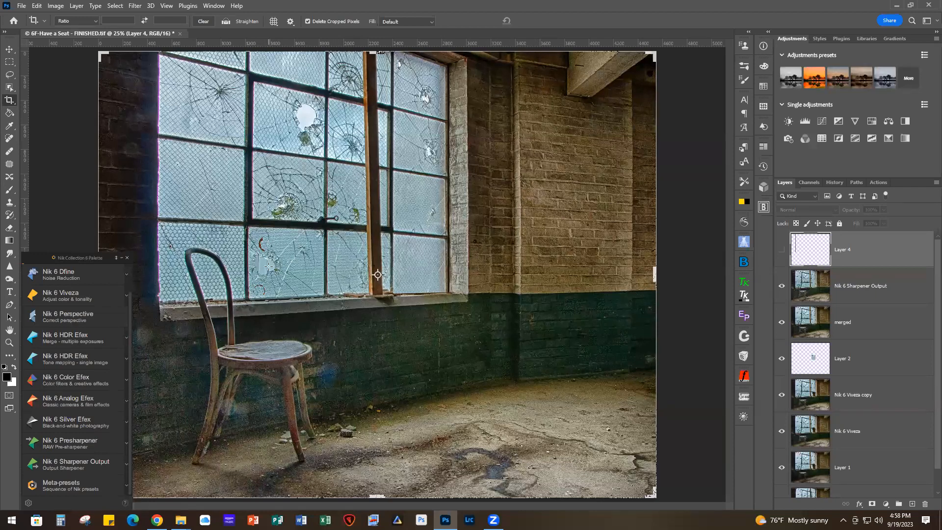
Compare the image with and without Layer 4, leaving it visible.
click(782, 251)
click(782, 252)
click(783, 251)
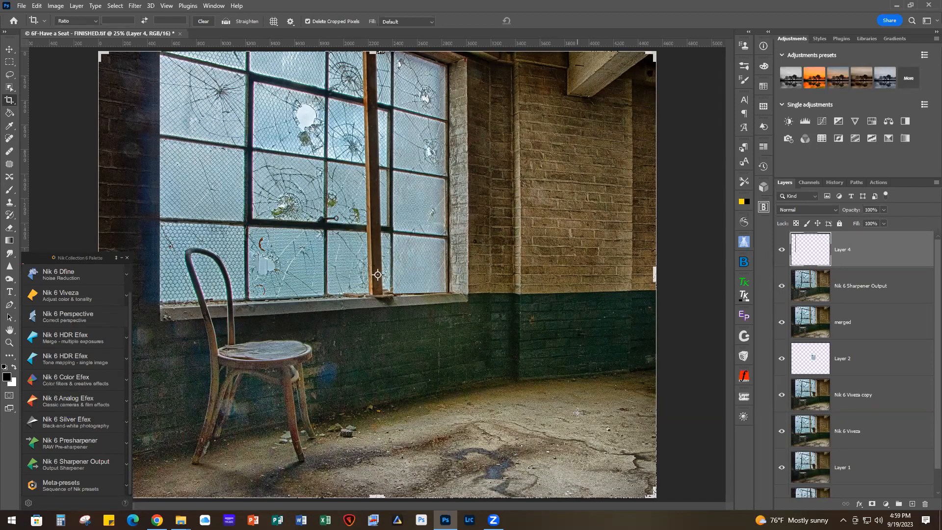
Compare the original with the finished Have a Seat image by isolating the Background layer and restoring all layers.
scroll(799, 464, down, 1)
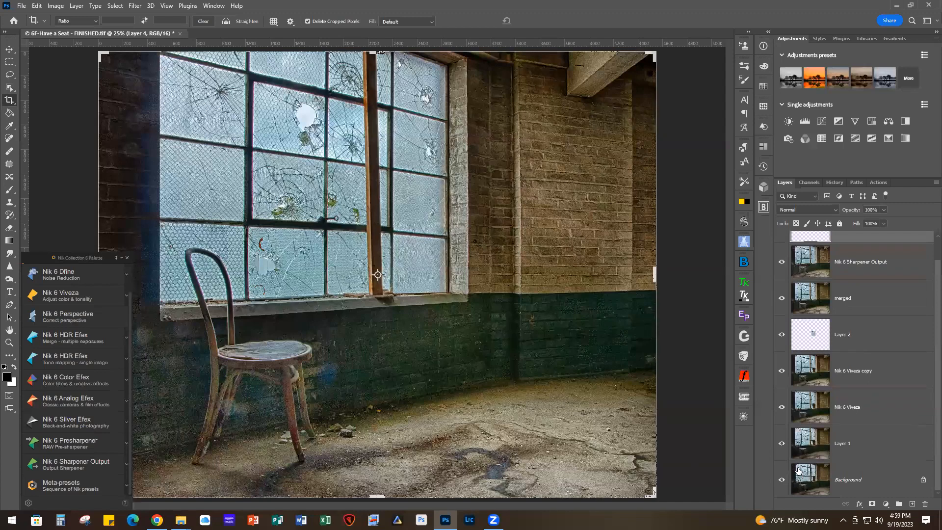
alt+click(781, 481)
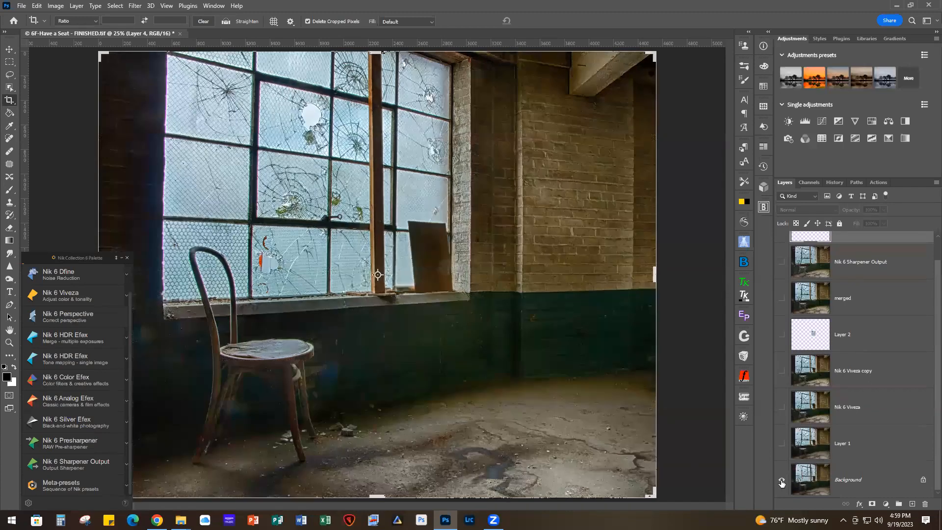
alt+click(782, 481)
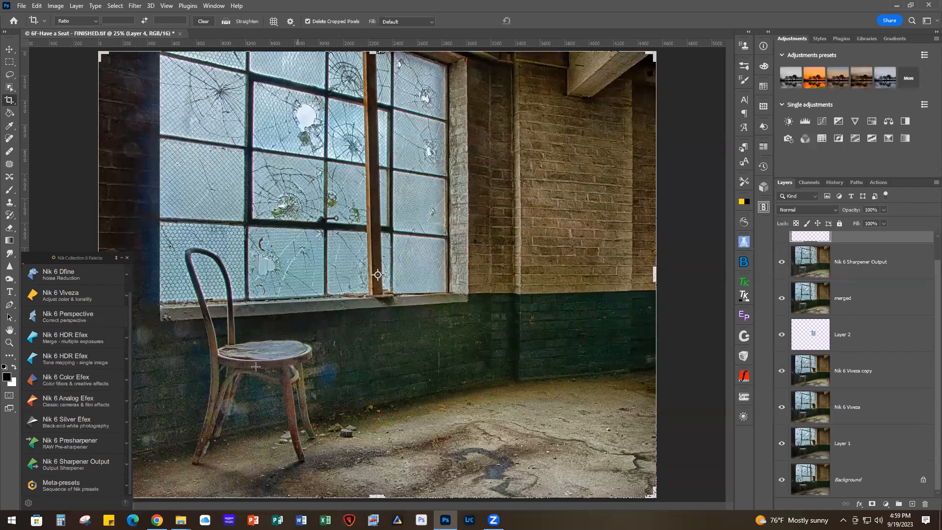
Minimise the Nik Collection 6 palette, and view the BONUS TEXTURES folder in File Explorer before closing it to return to Photoshop.
click(121, 258)
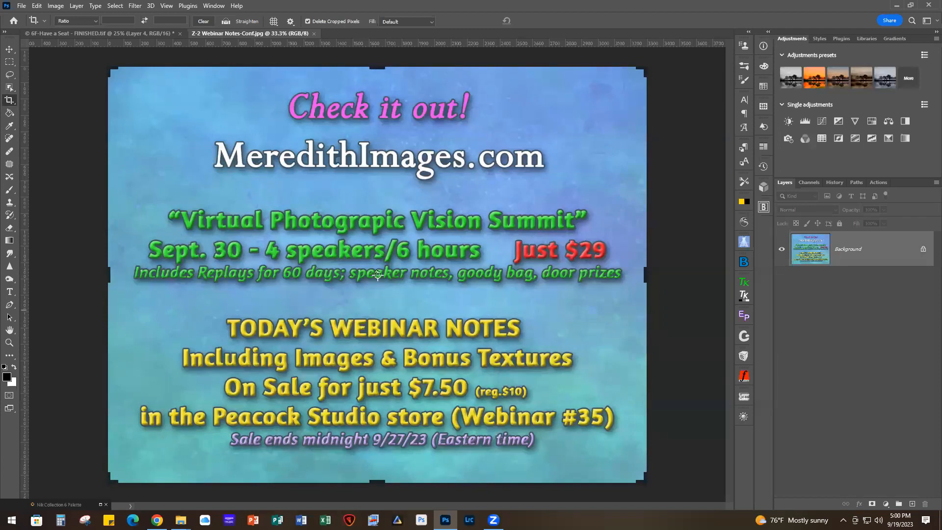
key(alt+Tab)
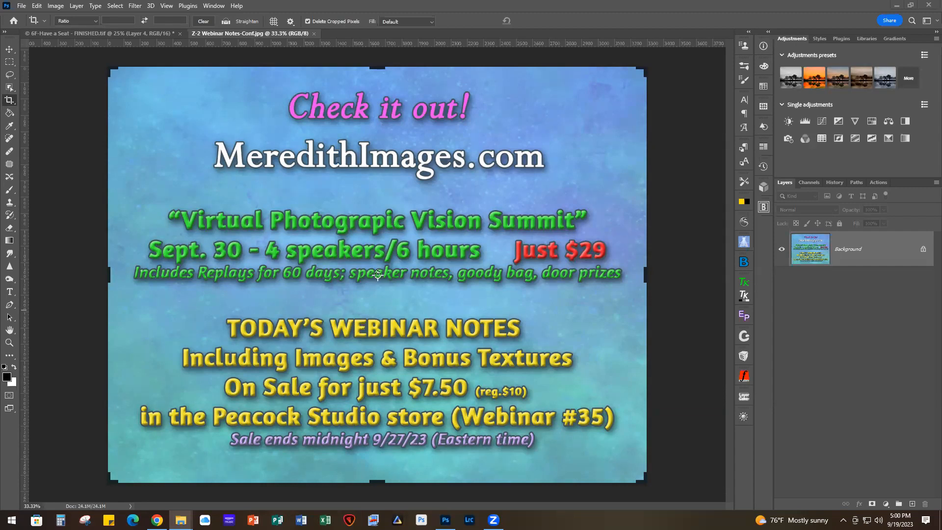
key(alt+Tab)
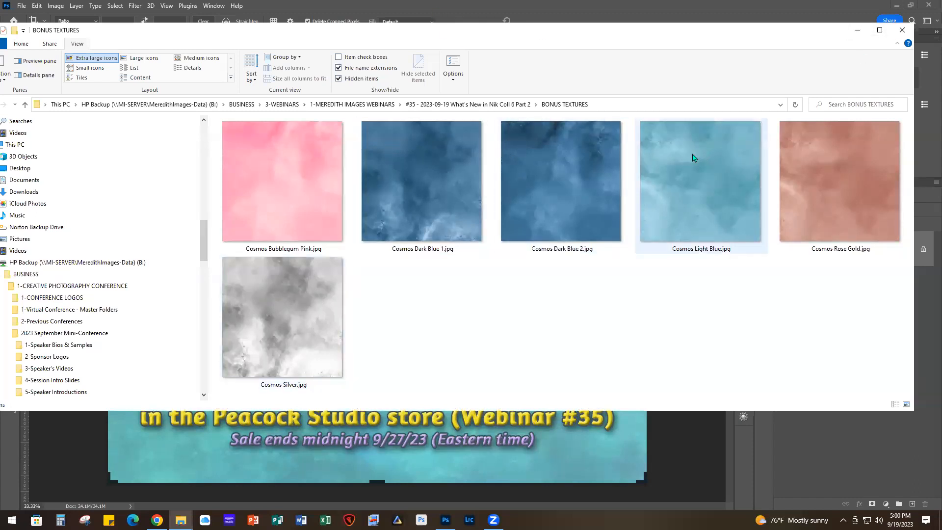
click(901, 34)
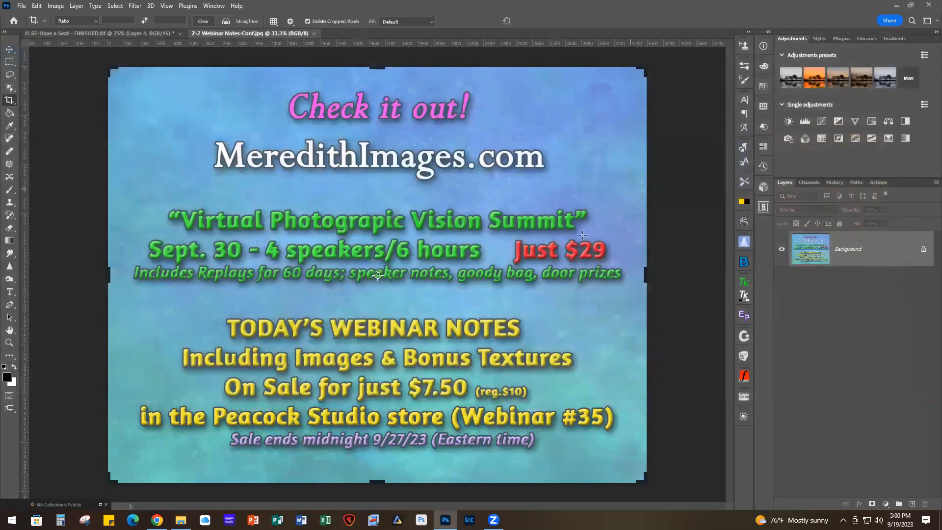